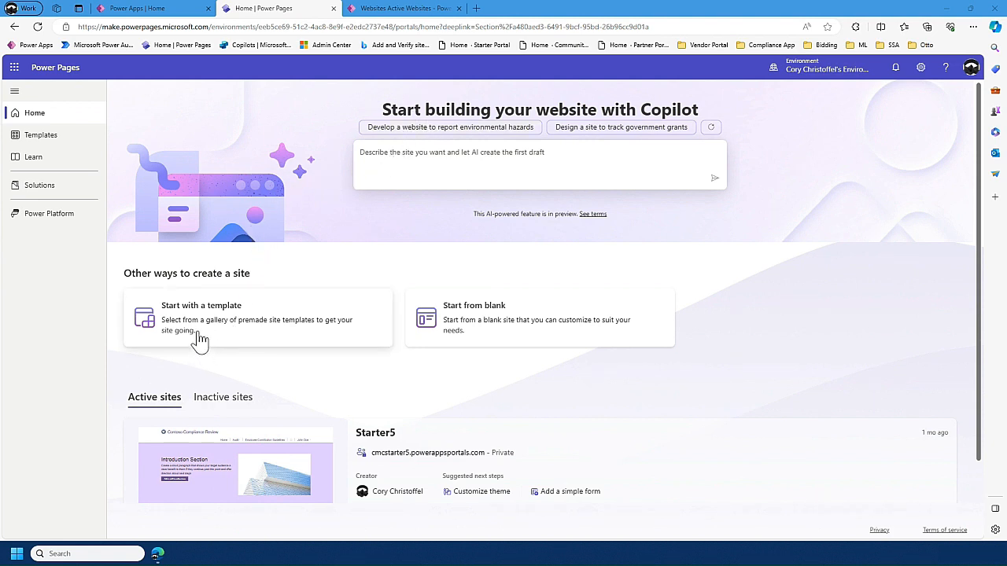
# - Browse the site template gallery from Program registration down to the Blank page template
pyautogui.click(55, 149)
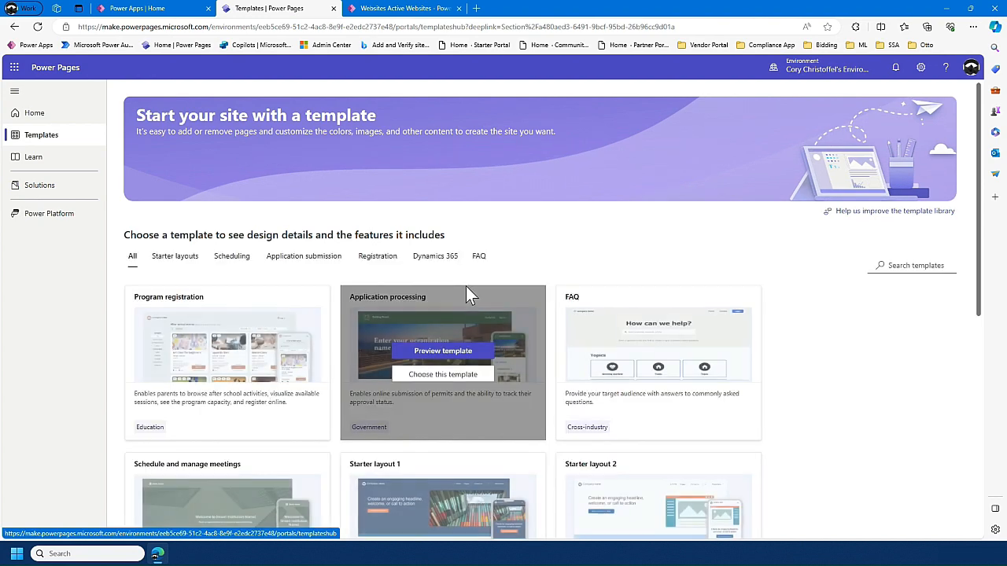
pyautogui.scroll(-2, 691, 239)
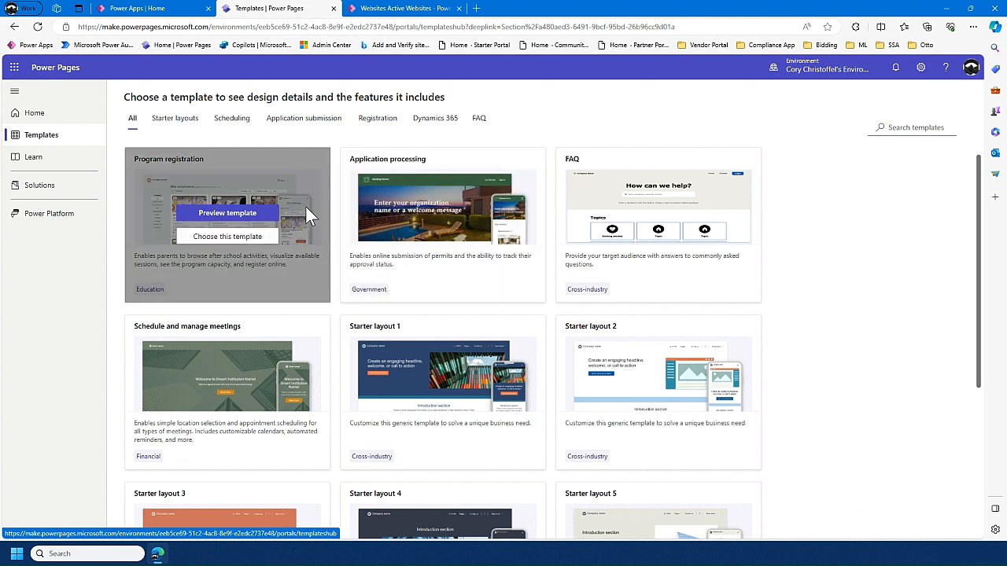
pyautogui.scroll(-2, 442, 236)
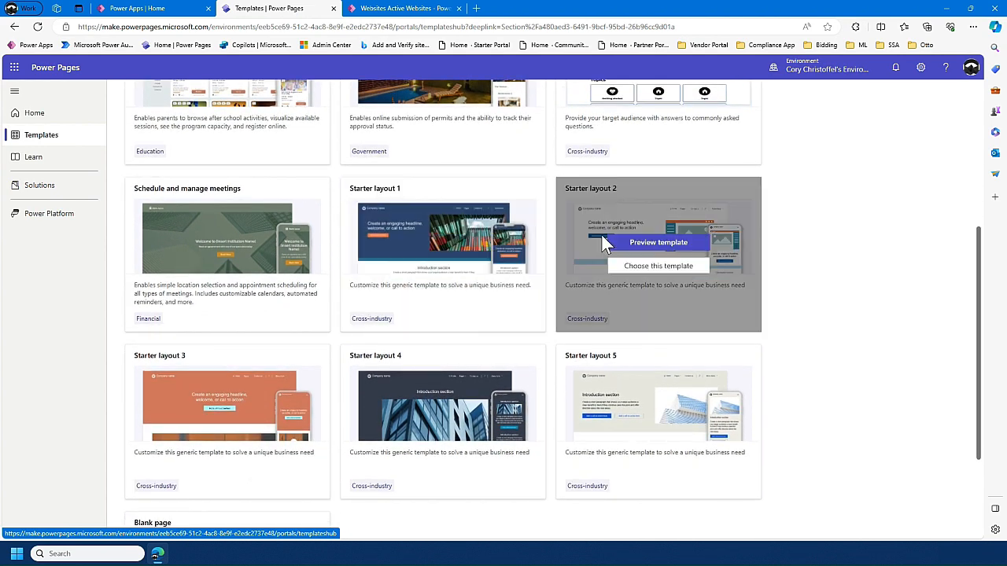
pyautogui.scroll(-2, 455, 297)
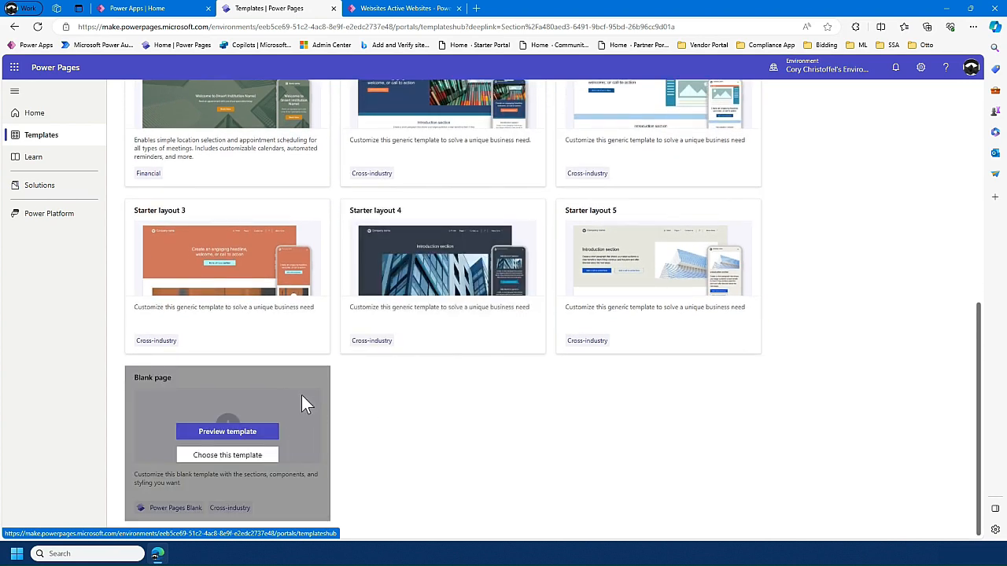
pyautogui.scroll(4, 236, 291)
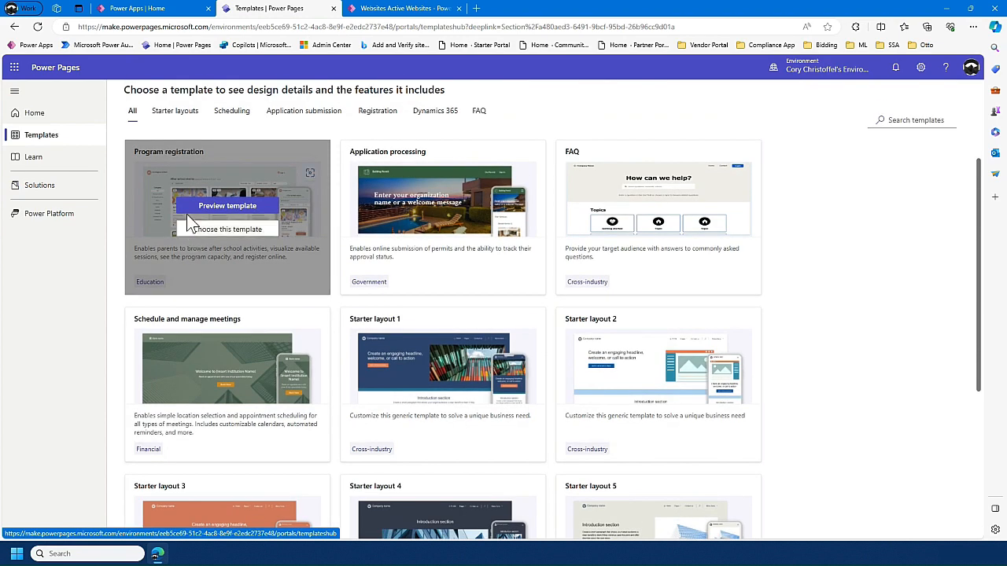
pyautogui.scroll(2, 185, 205)
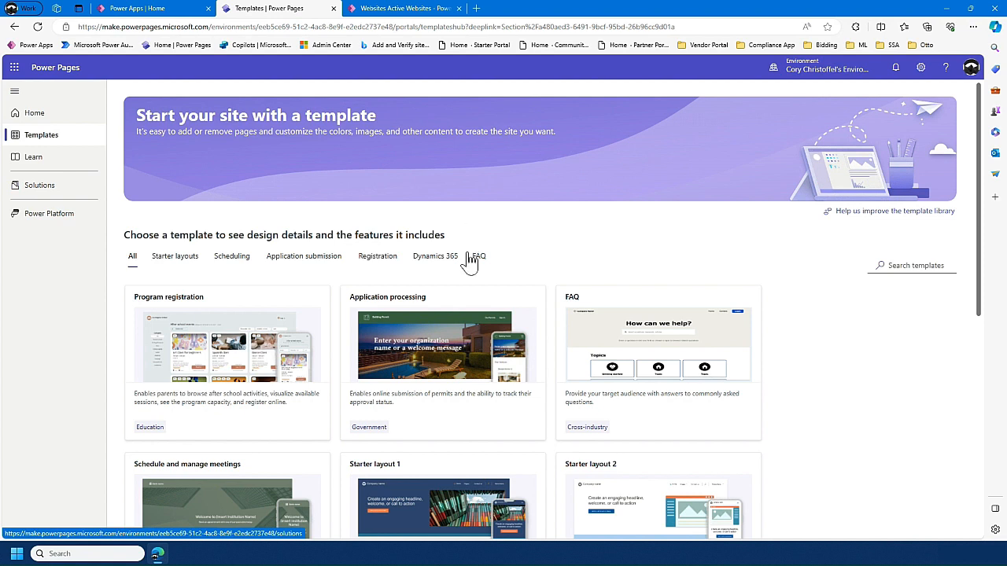
# - Ask Copilot on the home page to "Create a site for a construction company with an FAQ and Project list page"
pyautogui.click(32, 113)
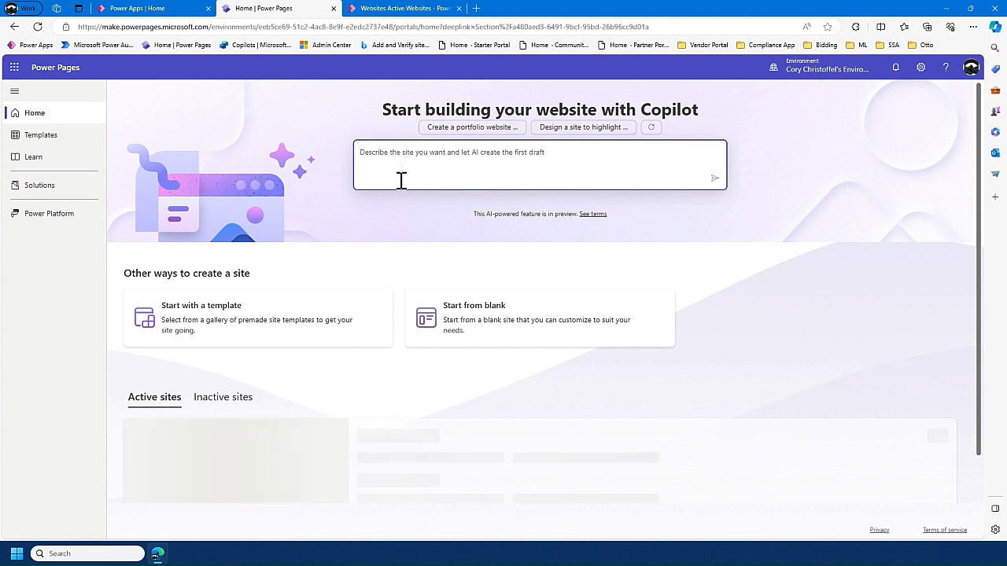
pyautogui.write('Create a site for a construction company with an FAQ and Project list page')
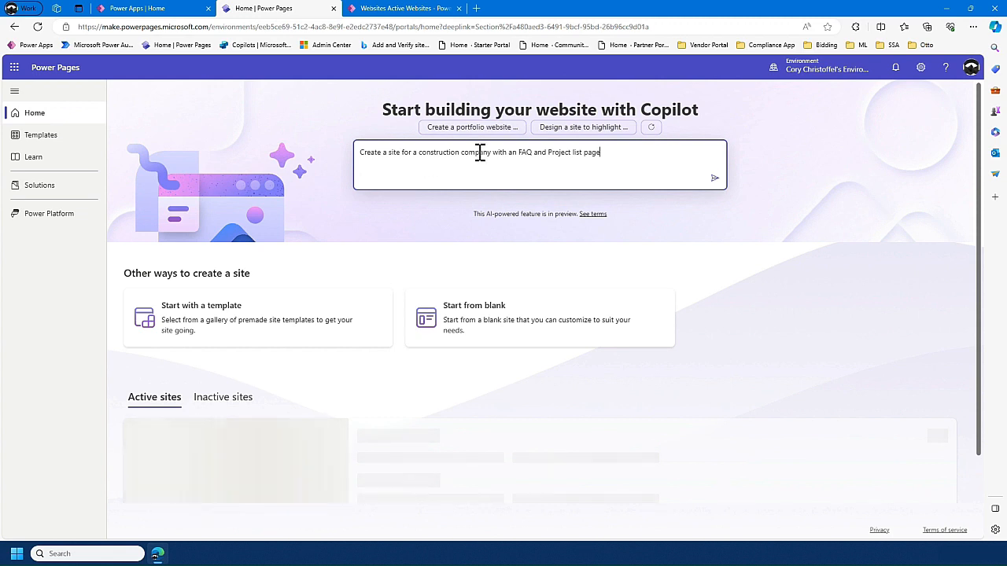
pyautogui.click(715, 179)
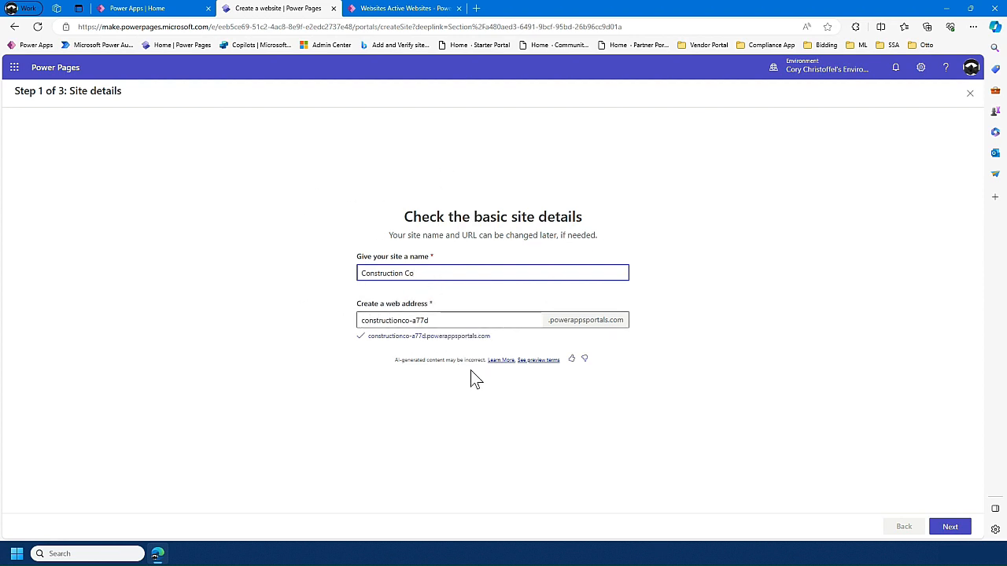
# - Accept the site name Construction Co and its suggested web address, then preview and accept the generated layout
pyautogui.click(951, 527)
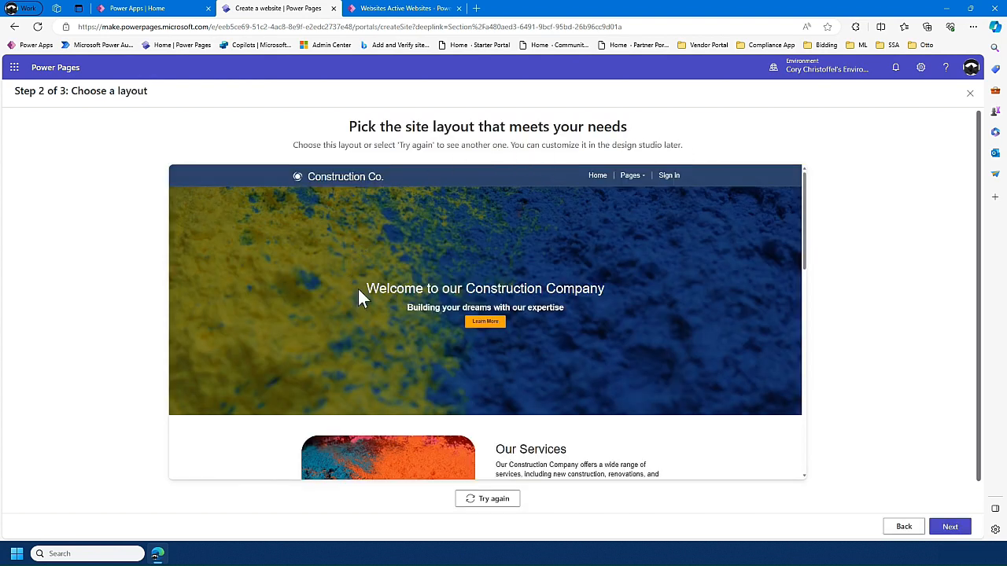
pyautogui.scroll(-8, 358, 288)
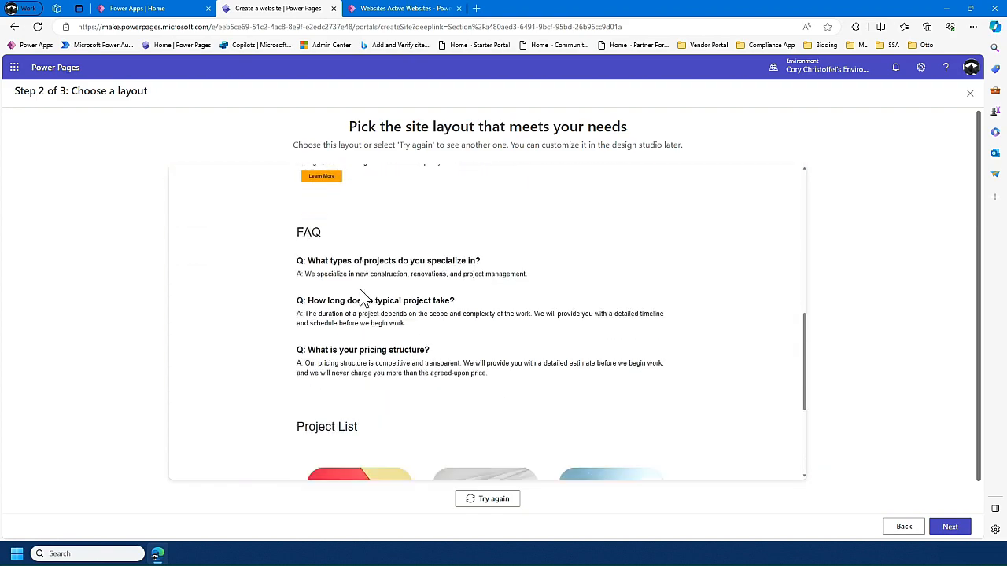
pyautogui.scroll(10, 360, 298)
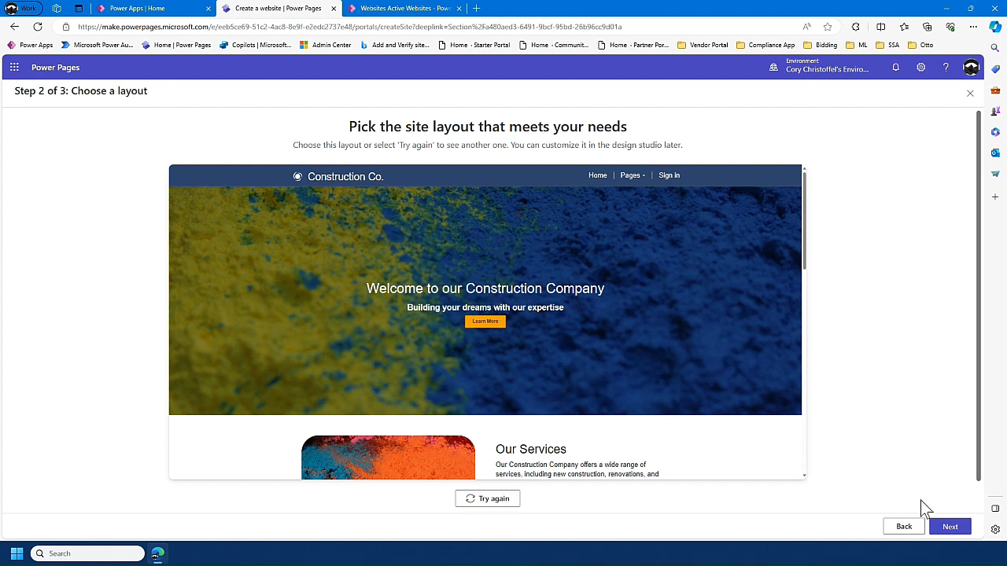
pyautogui.click(952, 527)
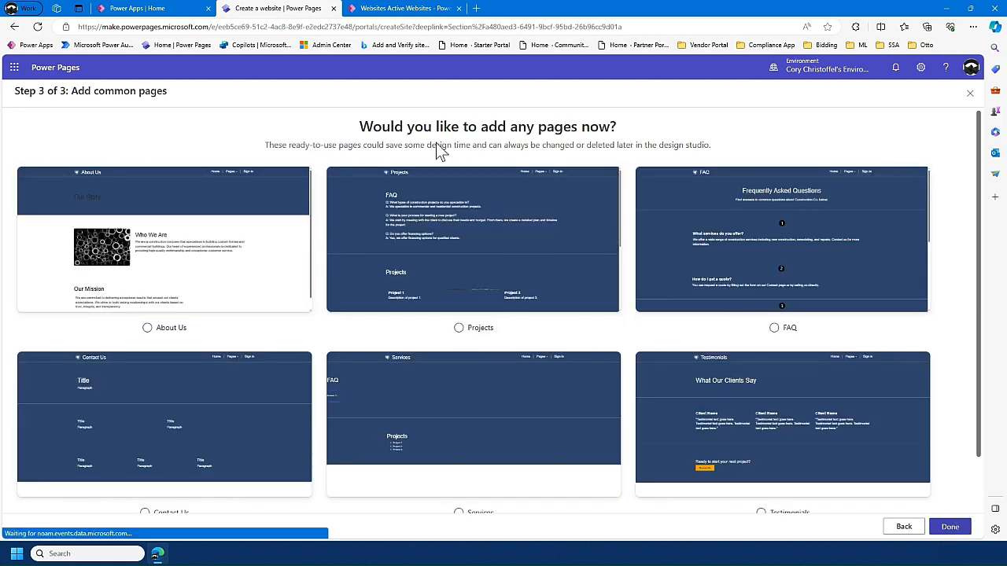
# - Add the FAQ, About Us and Projects pages to the site and finish creating it
pyautogui.click(245, 166)
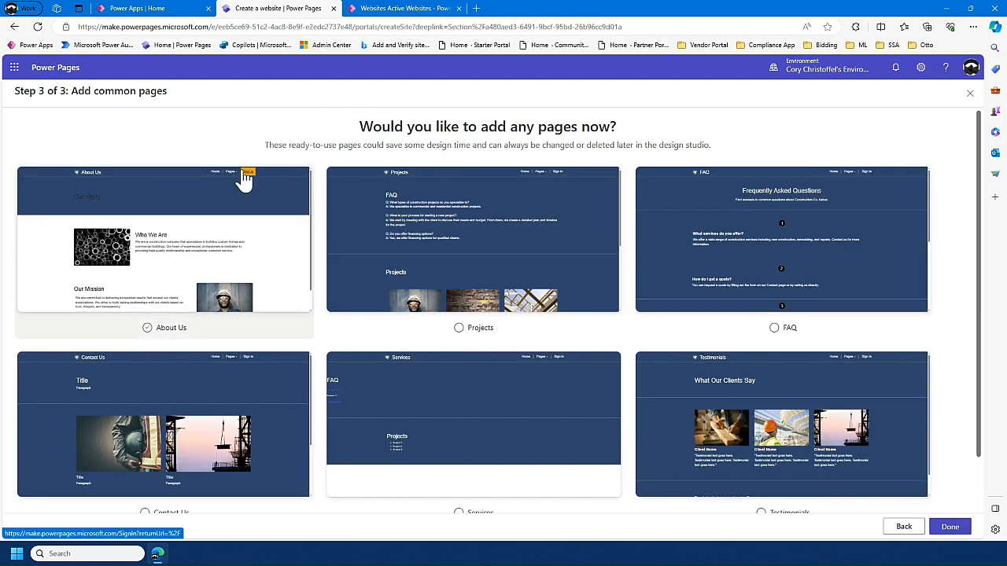
pyautogui.scroll(-1, 247, 223)
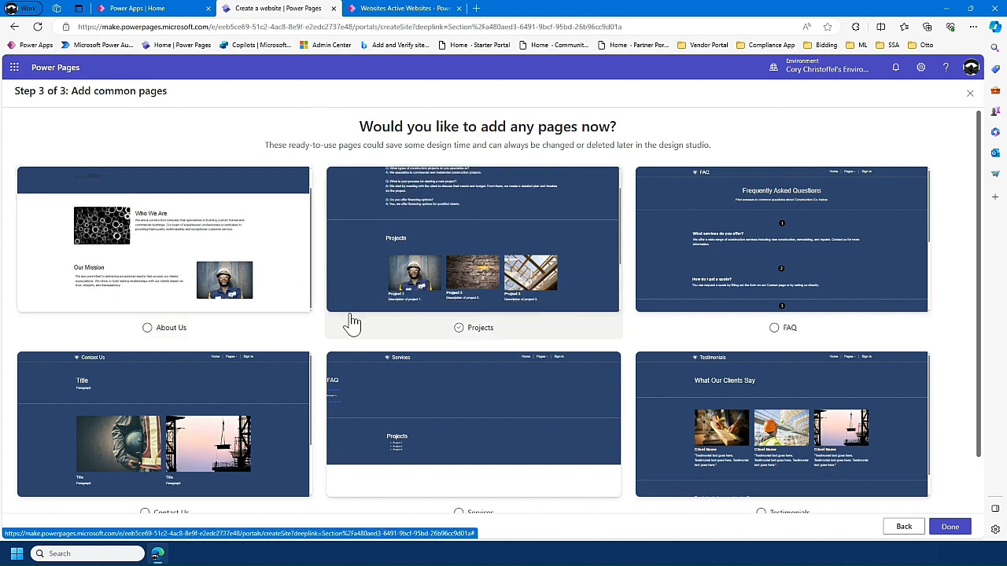
pyautogui.scroll(-1, 322, 334)
pyautogui.click(351, 347)
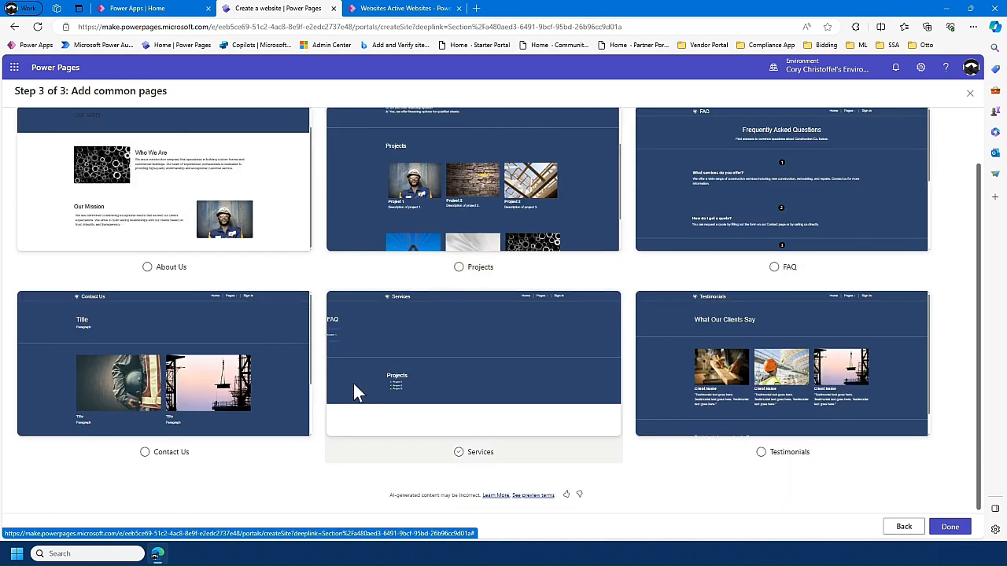
pyautogui.click(243, 446)
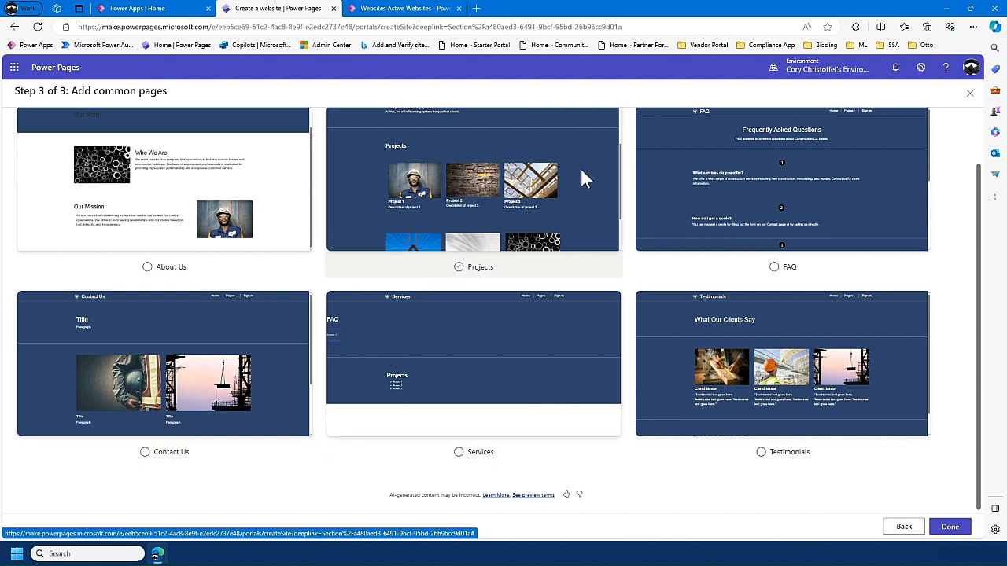
pyautogui.click(774, 267)
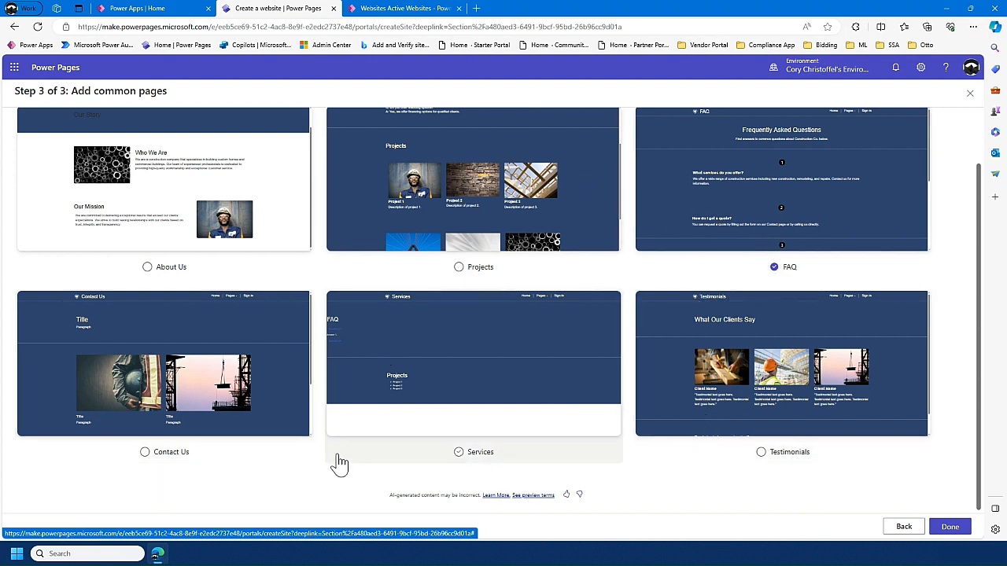
pyautogui.scroll(1, 232, 440)
pyautogui.click(147, 328)
pyautogui.click(460, 329)
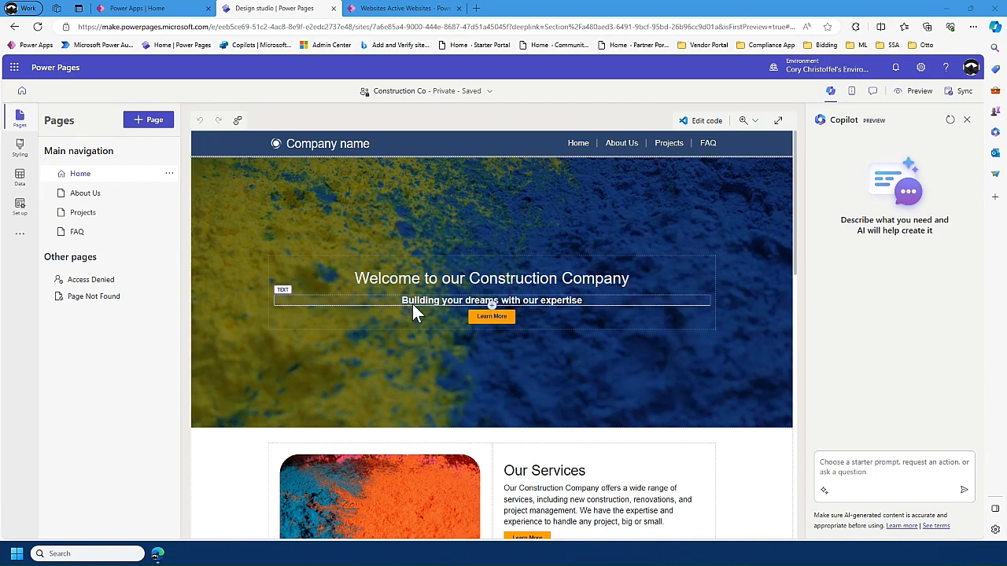
# - Generate Copilot rewrites of the Our Services paragraph on the Home page and go through to the third suggestion
pyautogui.scroll(-1, 484, 319)
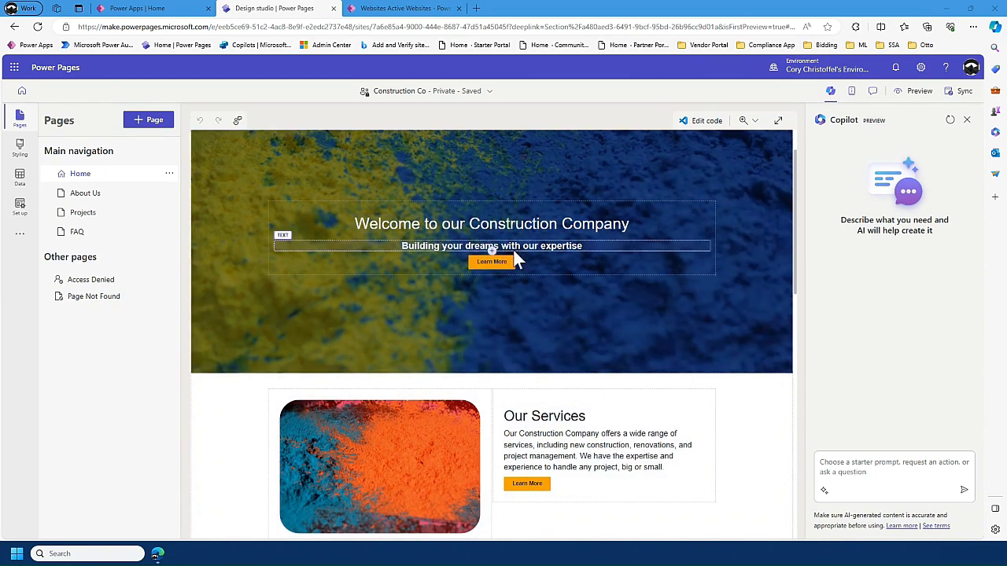
pyautogui.scroll(-1, 510, 270)
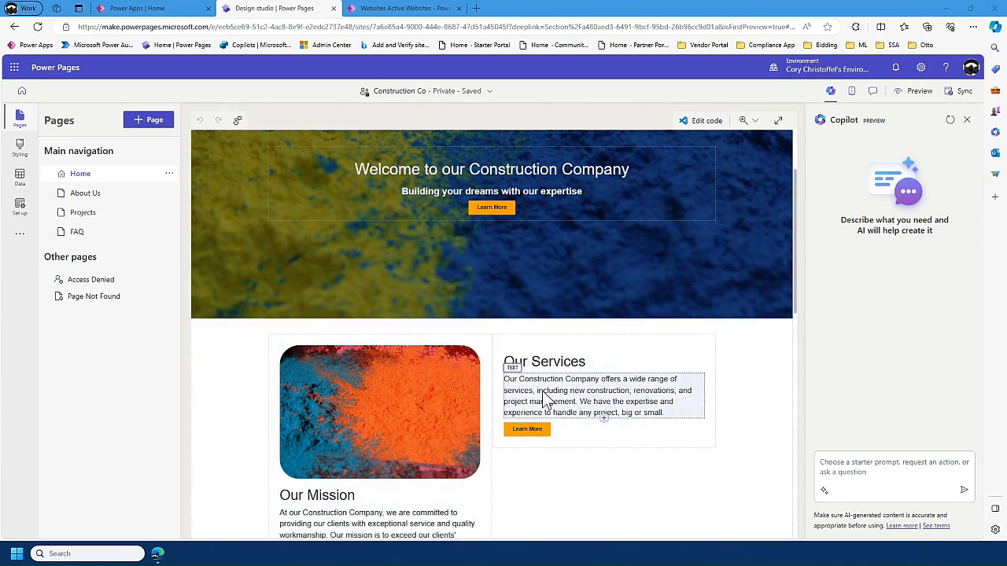
pyautogui.scroll(-2, 545, 377)
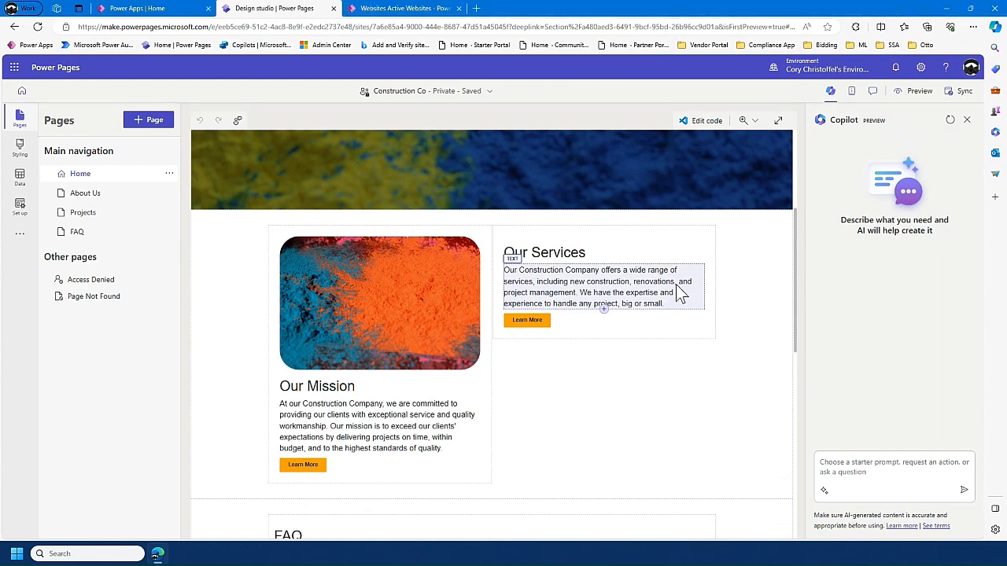
pyautogui.click(625, 272)
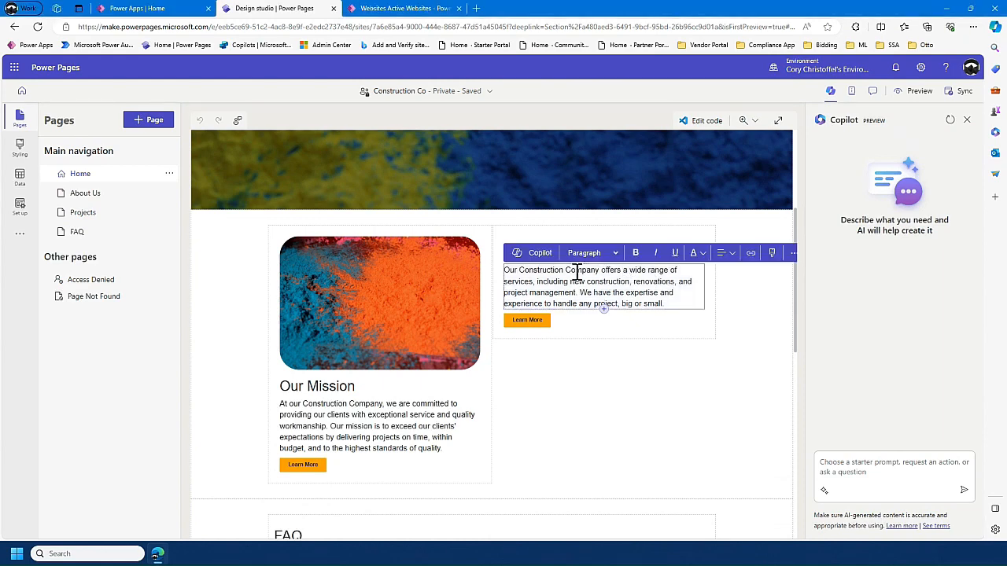
pyautogui.click(537, 255)
pyautogui.click(643, 346)
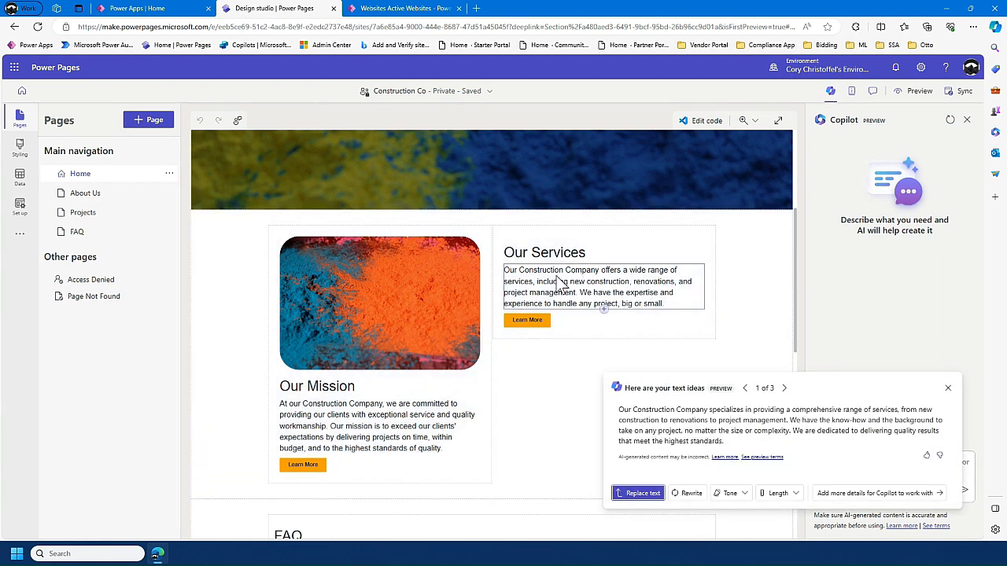
pyautogui.click(785, 389)
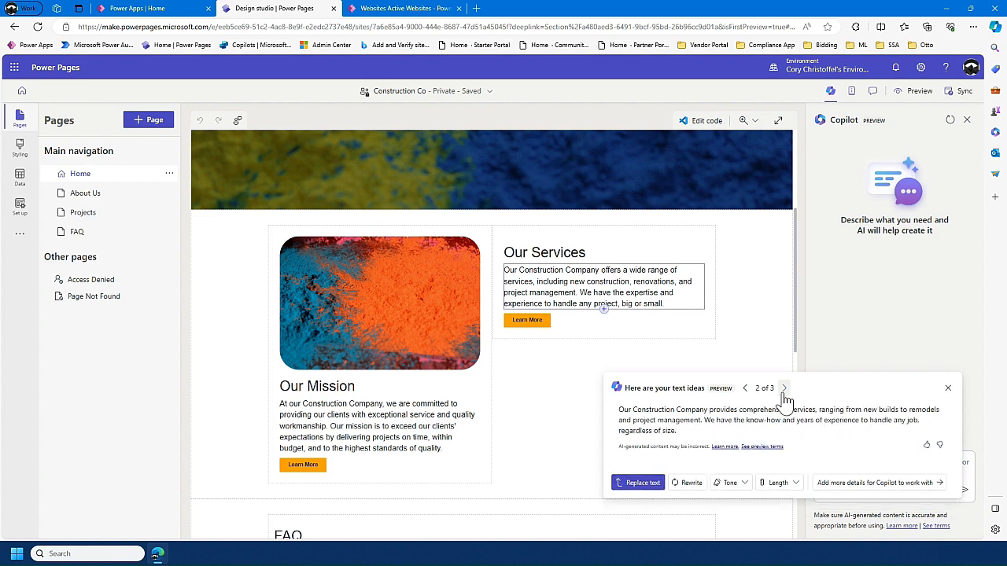
pyautogui.click(784, 389)
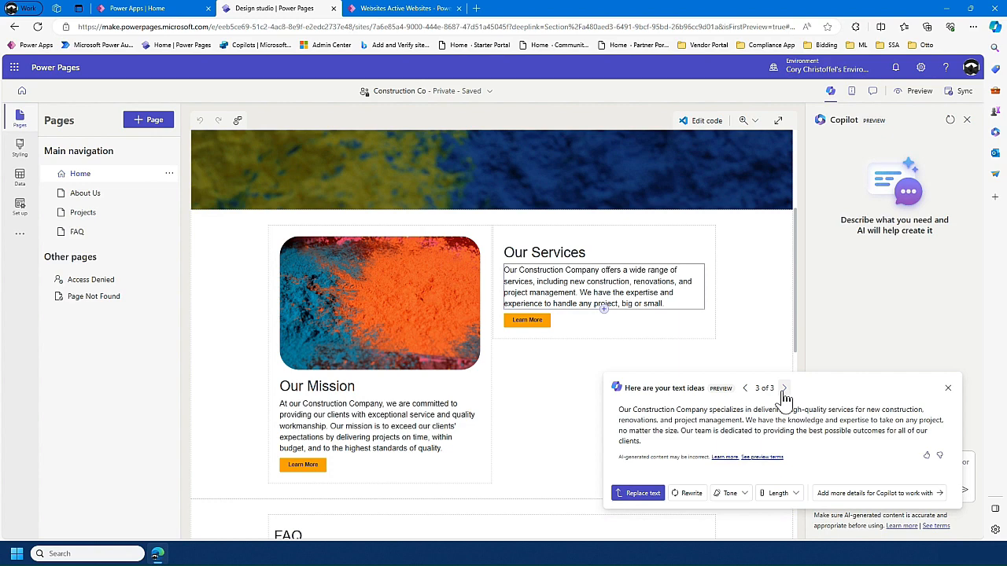
# - Change the suggestion's tone to Professional and replace the Our Services paragraph with the rewritten text
pyautogui.click(739, 496)
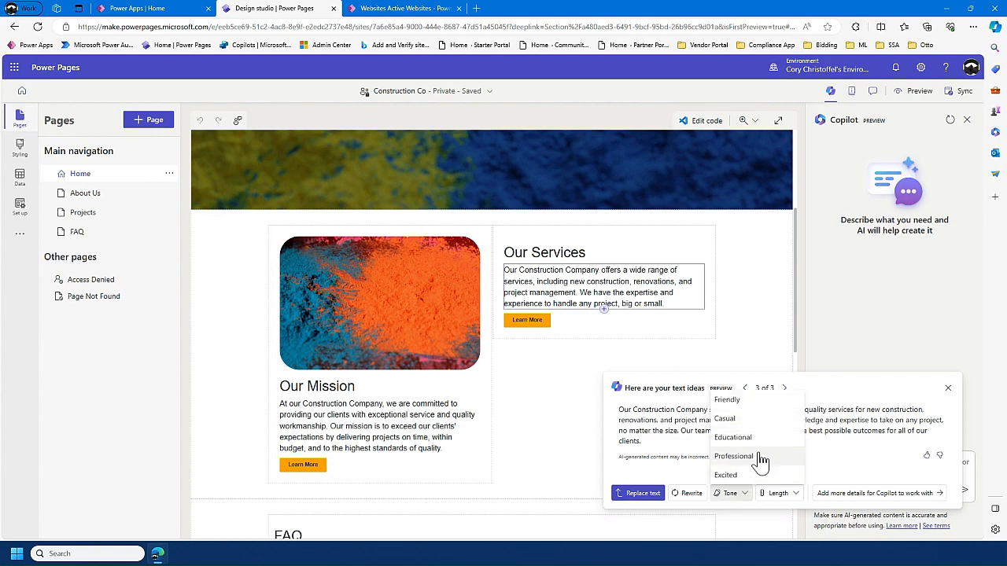
pyautogui.click(757, 457)
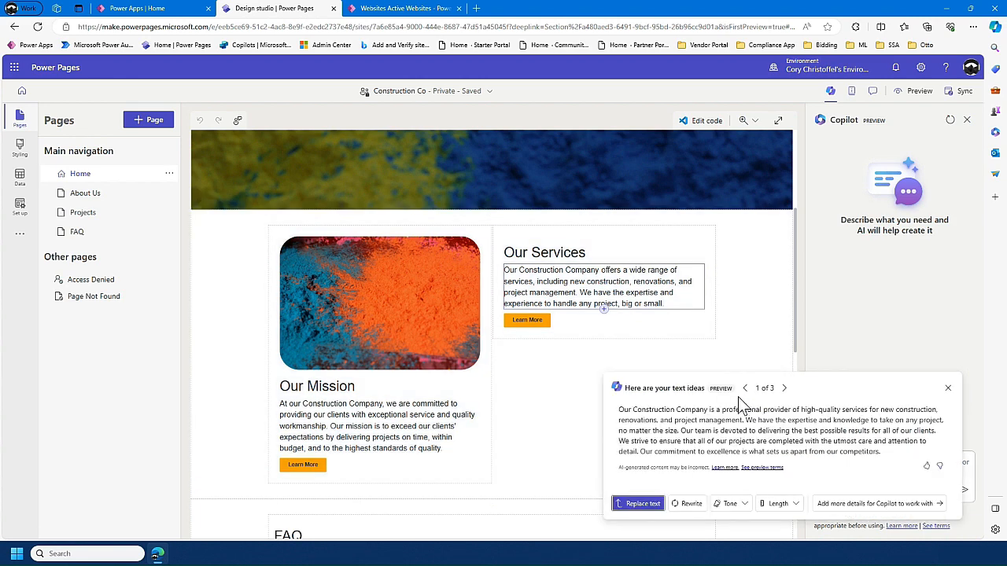
pyautogui.click(643, 503)
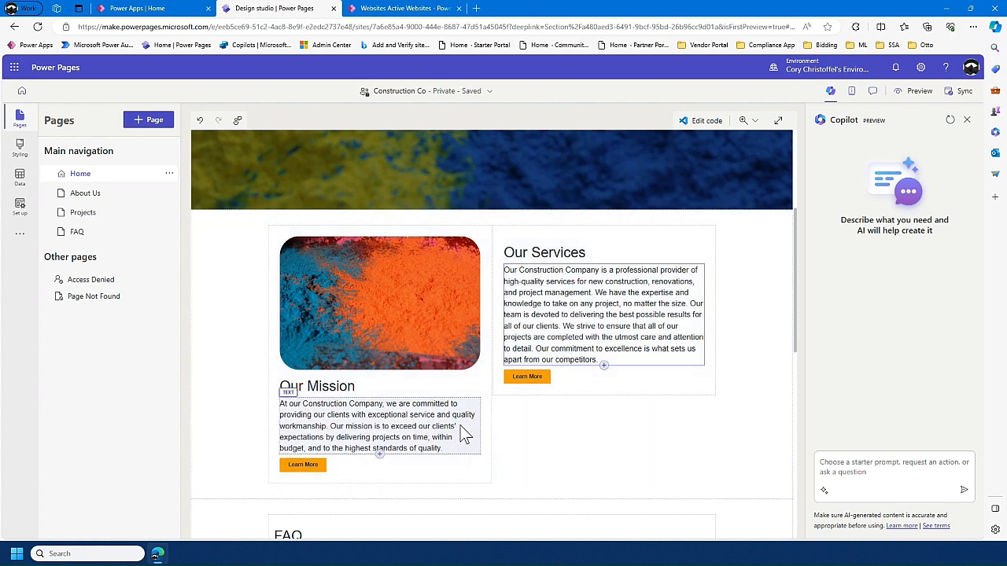
# - Review the Home page's Our Mission, FAQ and Project List sections and return to the site header
pyautogui.scroll(-2, 452, 416)
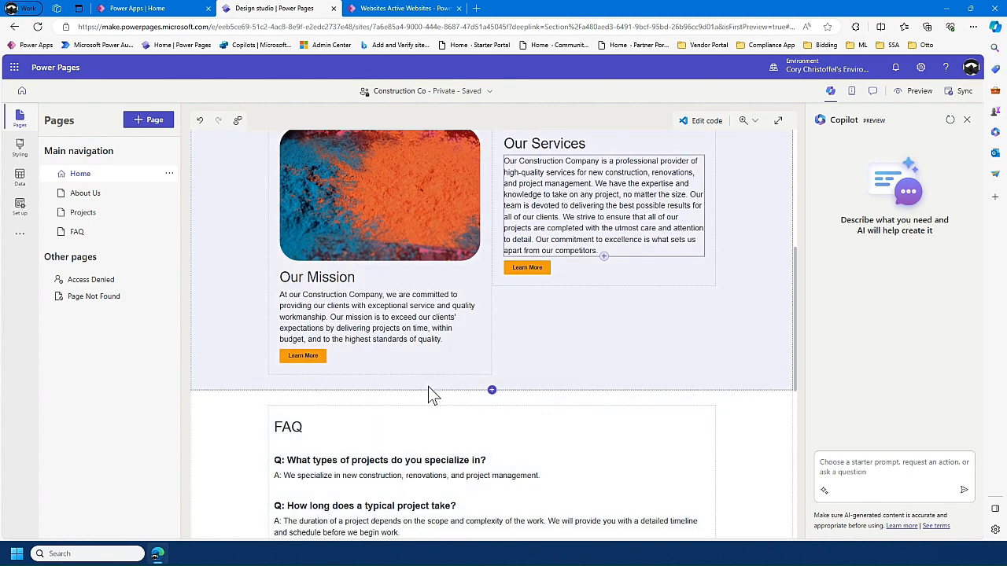
pyautogui.scroll(-2, 433, 393)
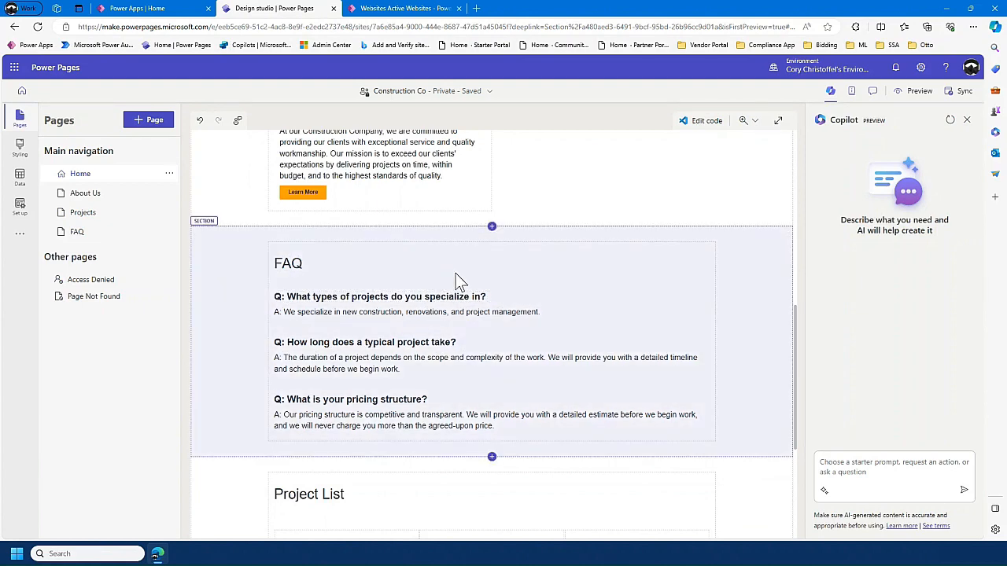
pyautogui.scroll(-3, 458, 276)
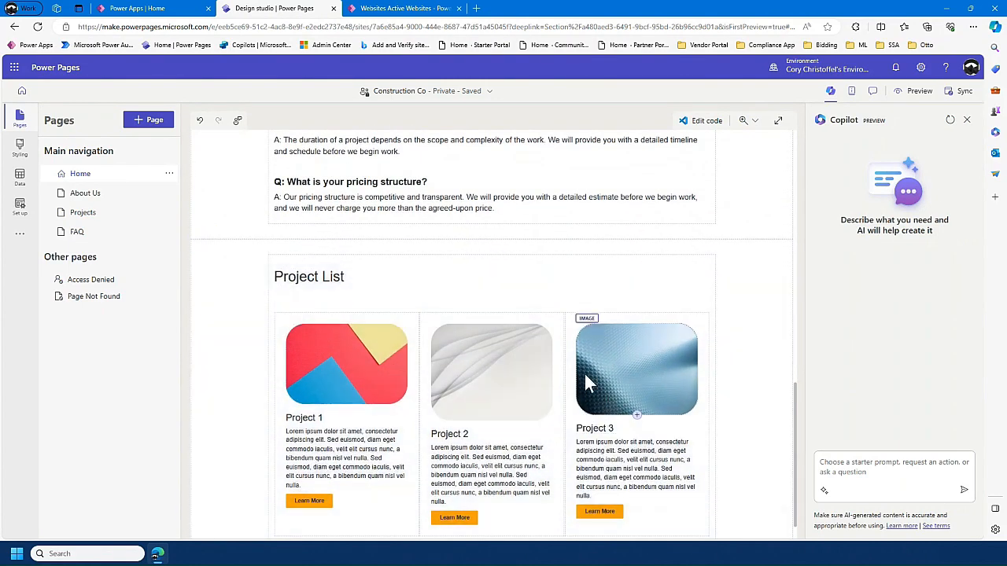
pyautogui.scroll(-1, 488, 386)
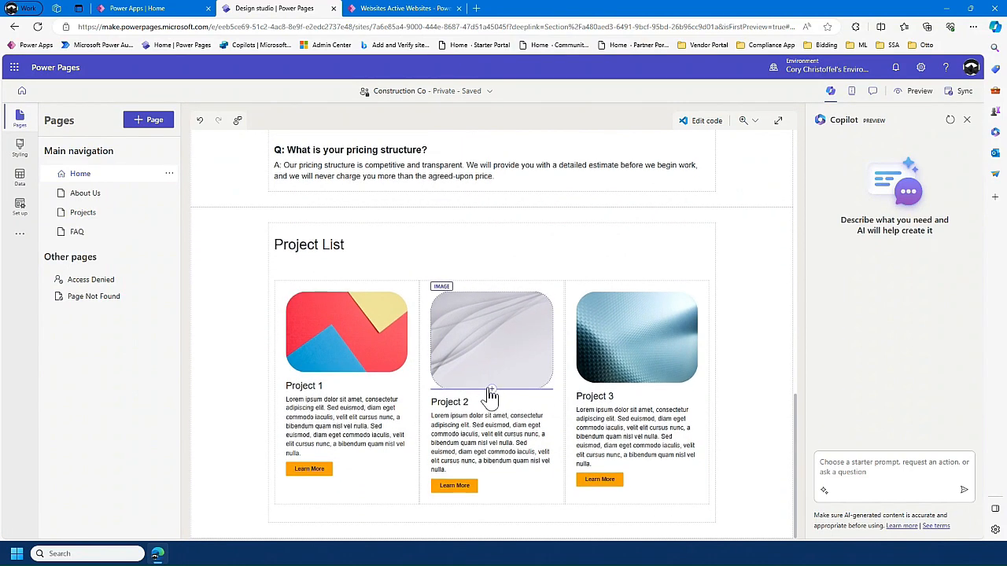
pyautogui.scroll(4, 389, 376)
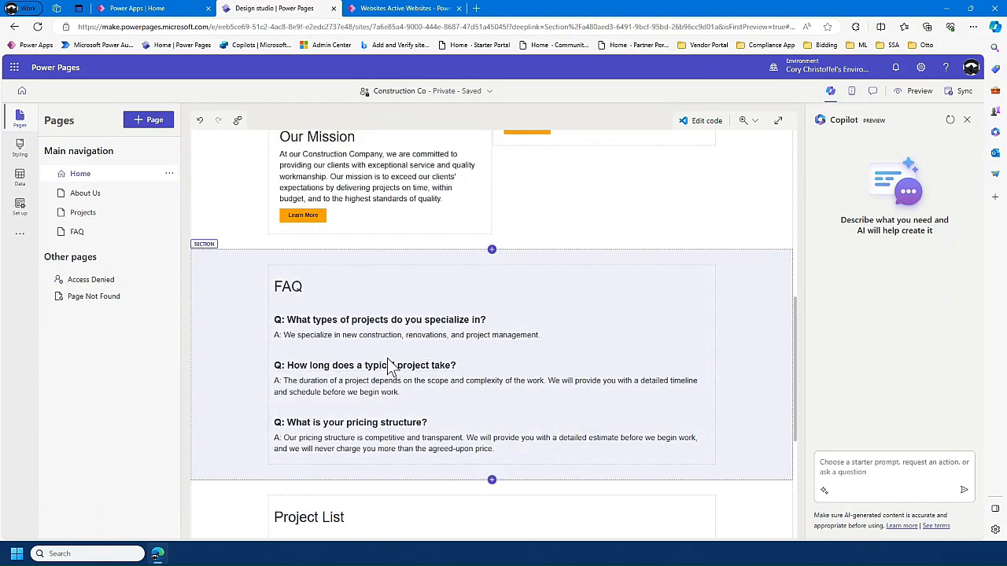
pyautogui.scroll(6, 391, 364)
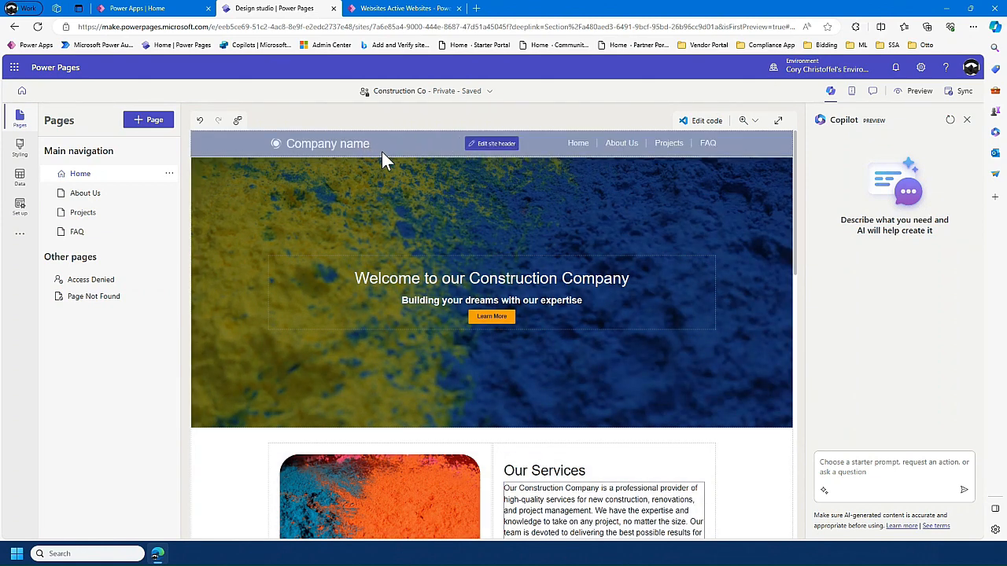
# - Set the site title in the site header to "C & M Construction"
pyautogui.click(482, 151)
pyautogui.moveTo(494, 255); pyautogui.dragTo(409, 267)
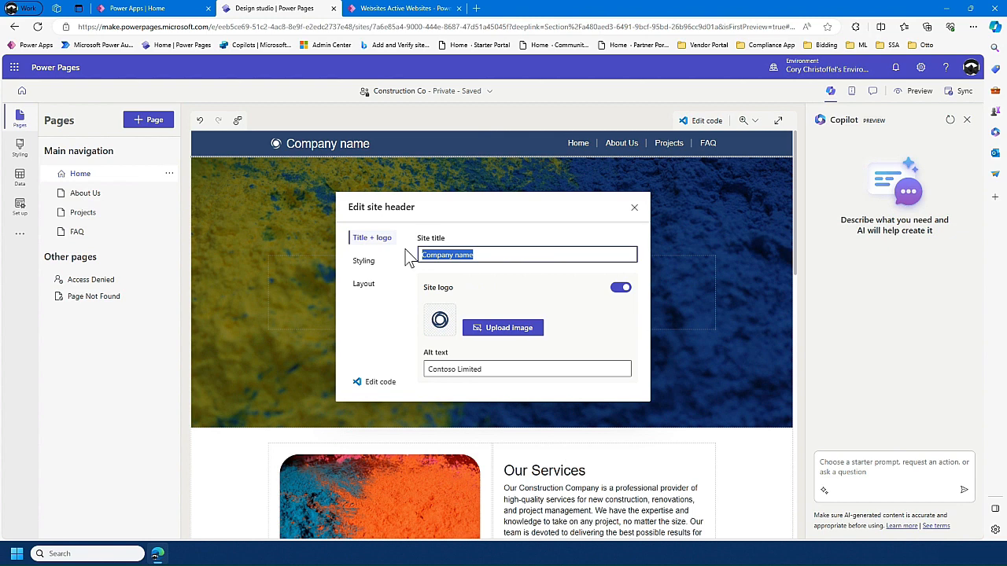
pyautogui.write('C')
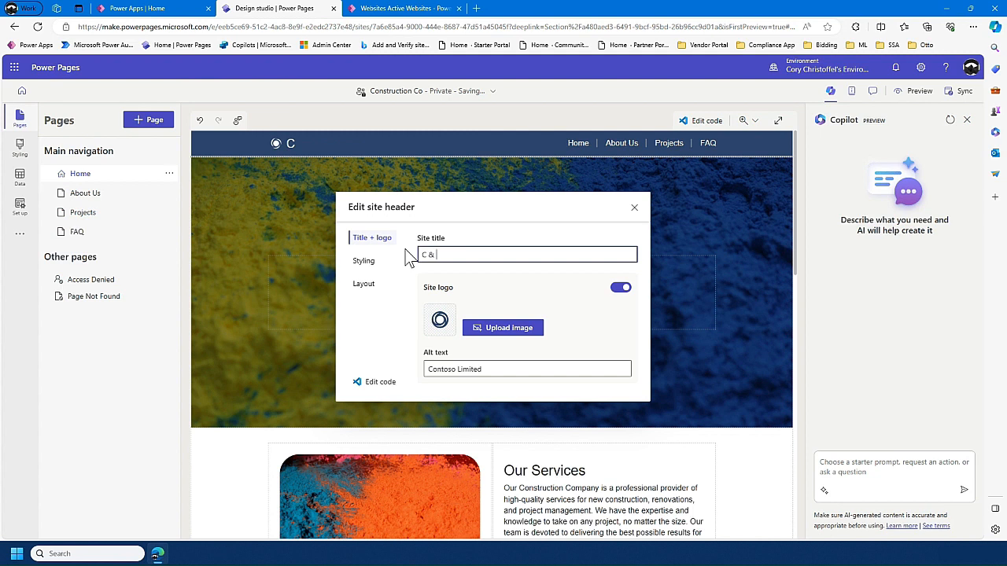
pyautogui.write('& M Construction')
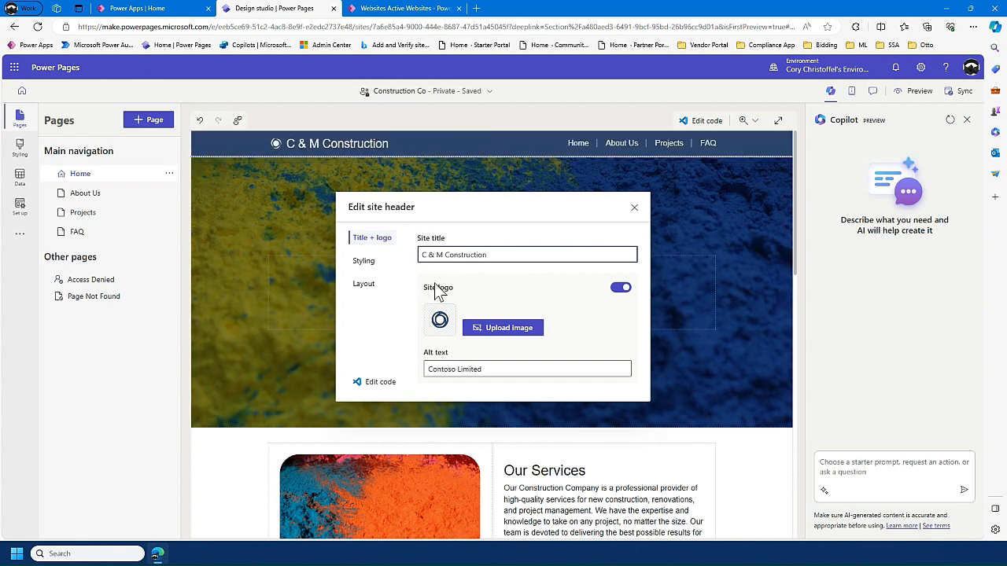
# - Upload CandM.jpg from the 123 Stock Resources folder and use it as the site logo
pyautogui.click(494, 334)
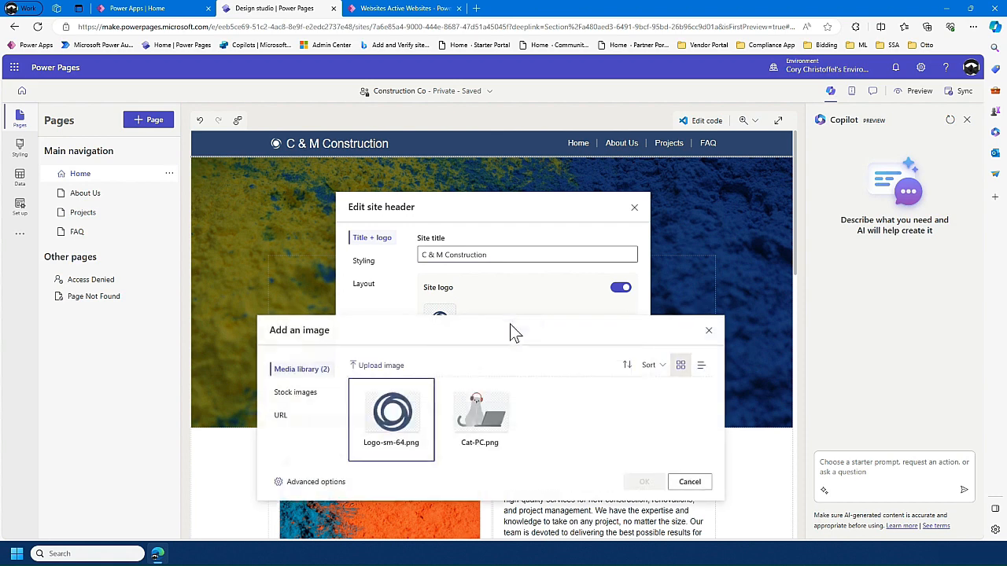
pyautogui.click(383, 369)
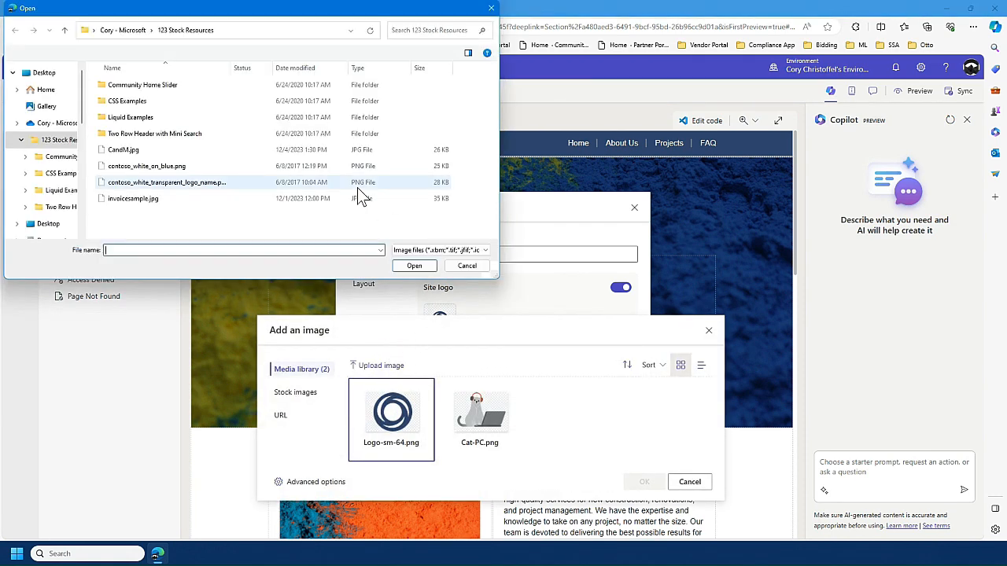
pyautogui.doubleClick(147, 150)
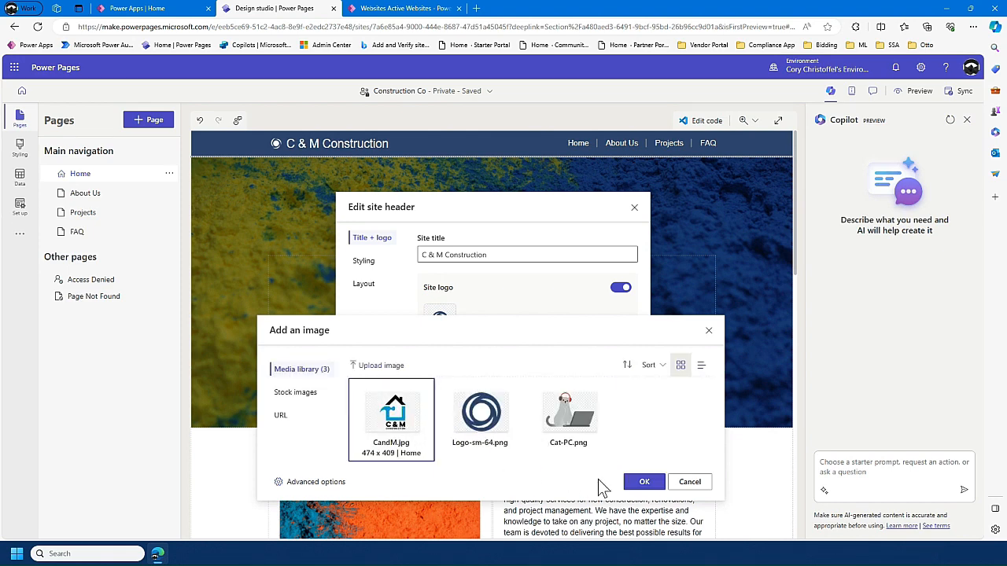
pyautogui.click(634, 483)
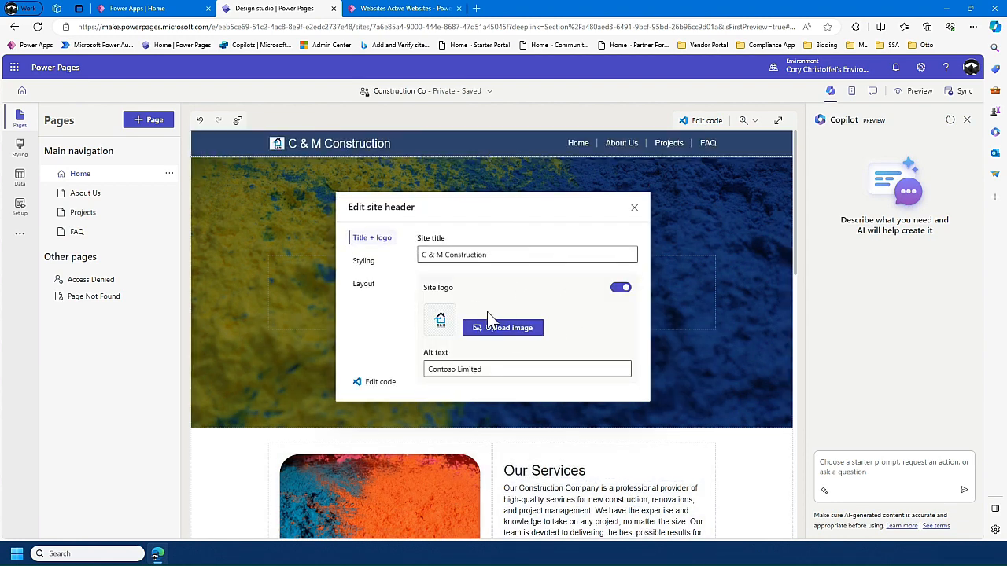
# - Set the site logo's alt text to "C&M Logo"
pyautogui.moveTo(494, 370); pyautogui.dragTo(399, 373)
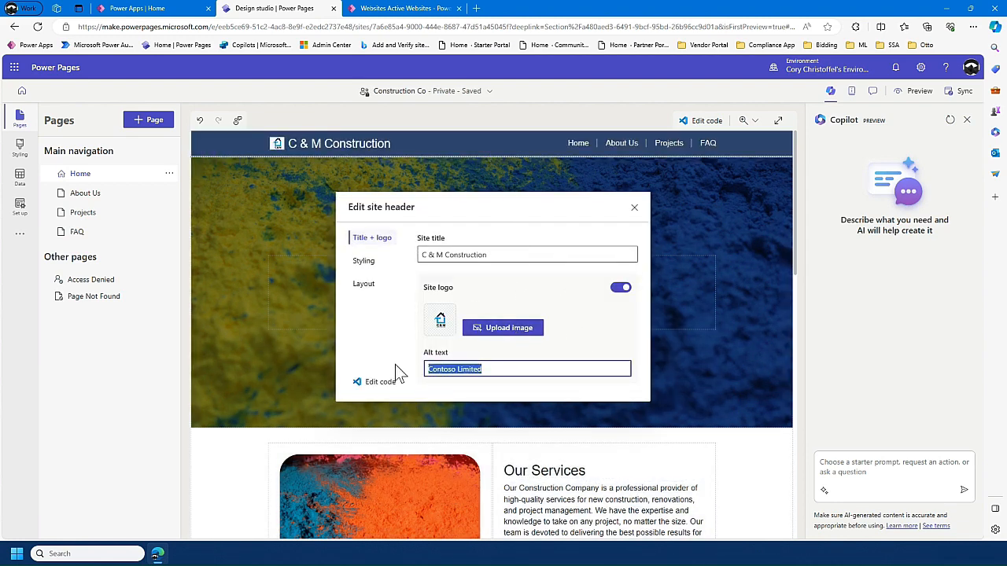
pyautogui.write('C&')
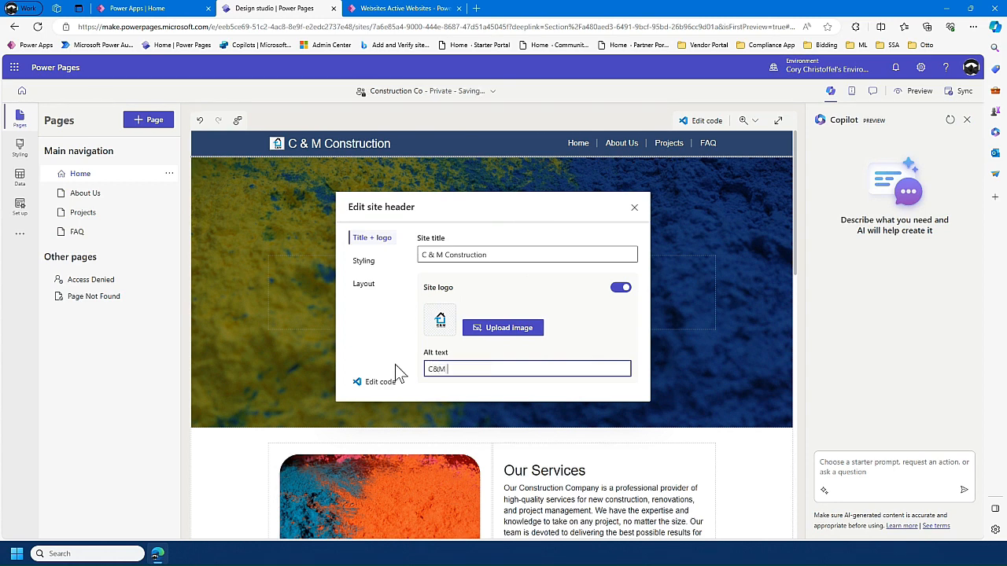
pyautogui.write('M Logo')
# - Examine the site header's styling and layout options and close the header settings
pyautogui.click(365, 265)
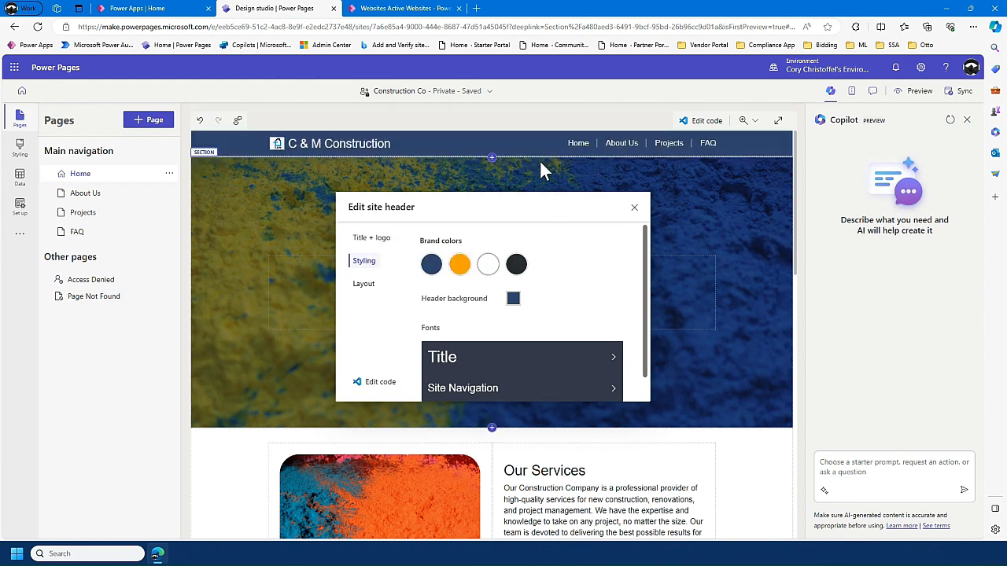
pyautogui.scroll(-1, 558, 301)
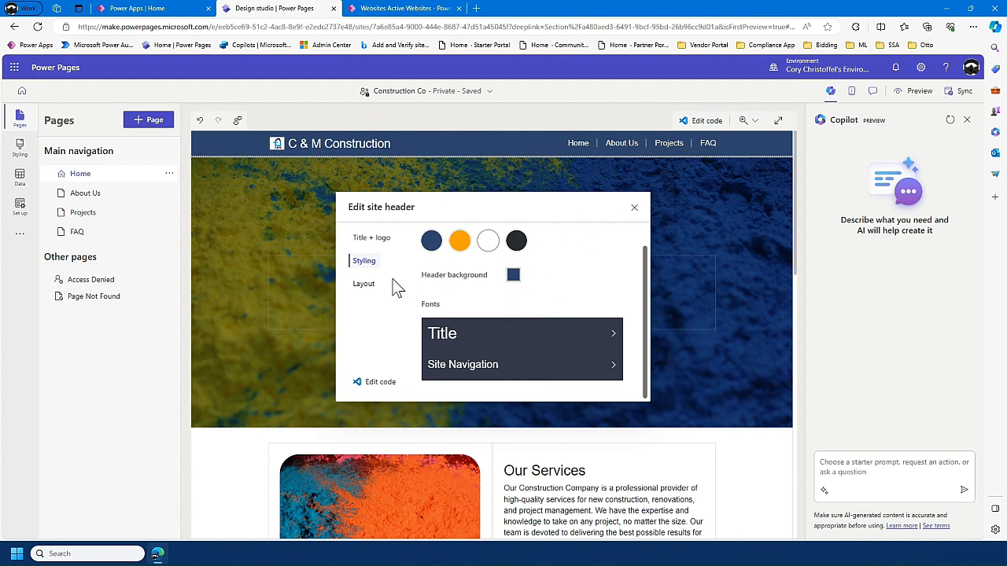
pyautogui.click(366, 284)
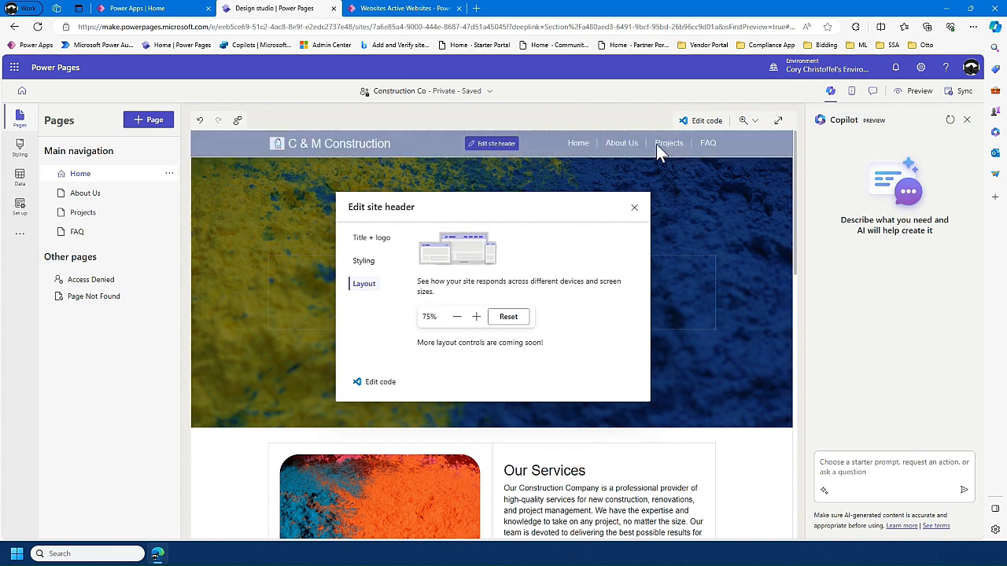
pyautogui.click(635, 211)
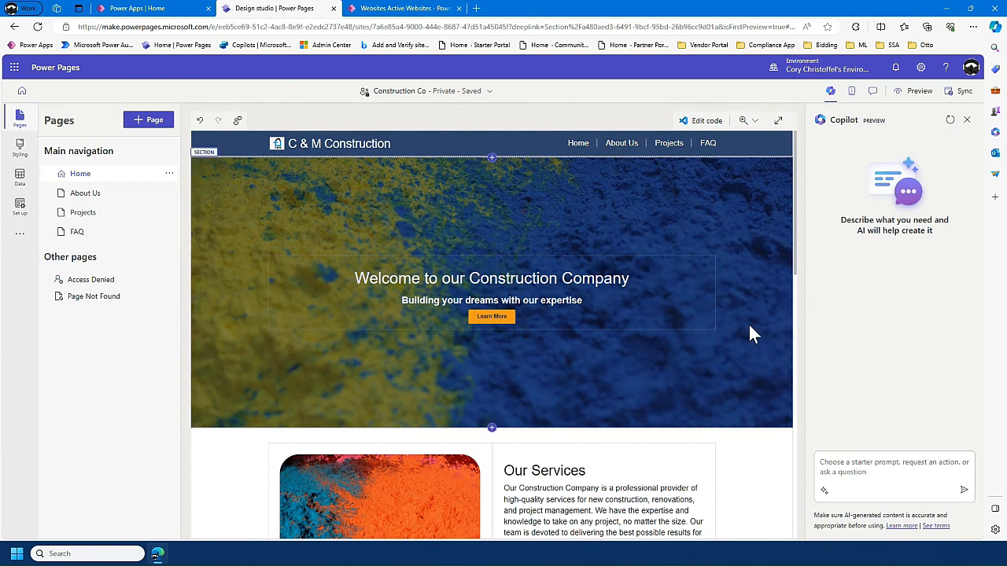
# - Ask Copilot to create a new page for project manager profiles, giving a project manager's full name as the example
pyautogui.scroll(-1, 749, 338)
pyautogui.scroll(-2, 747, 346)
pyautogui.click(856, 472)
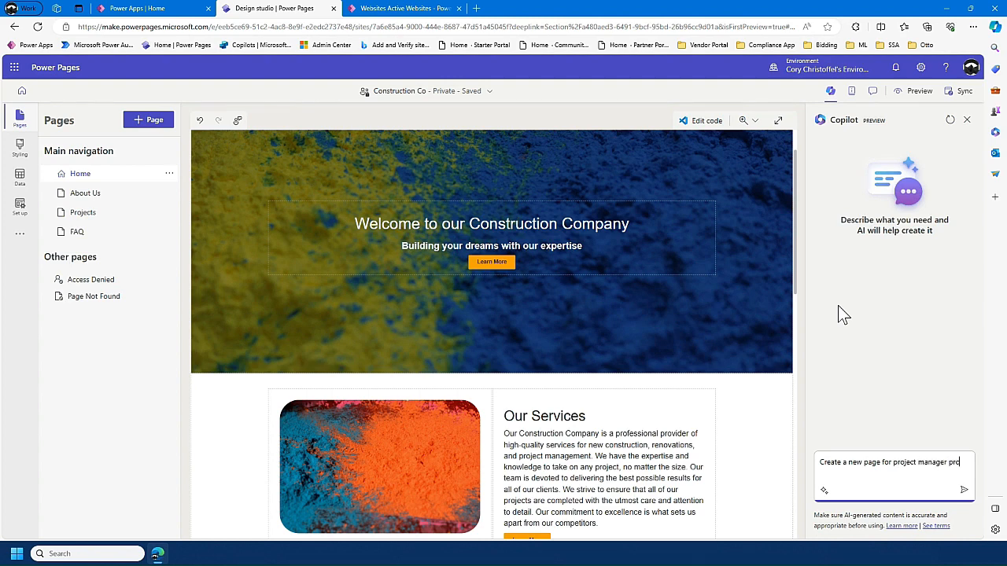
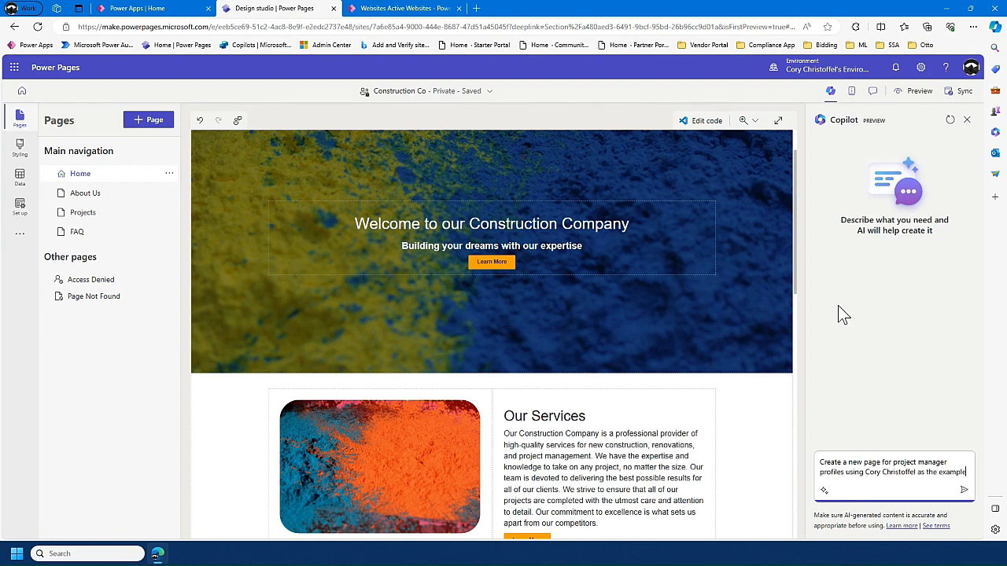
pyautogui.press('Return')
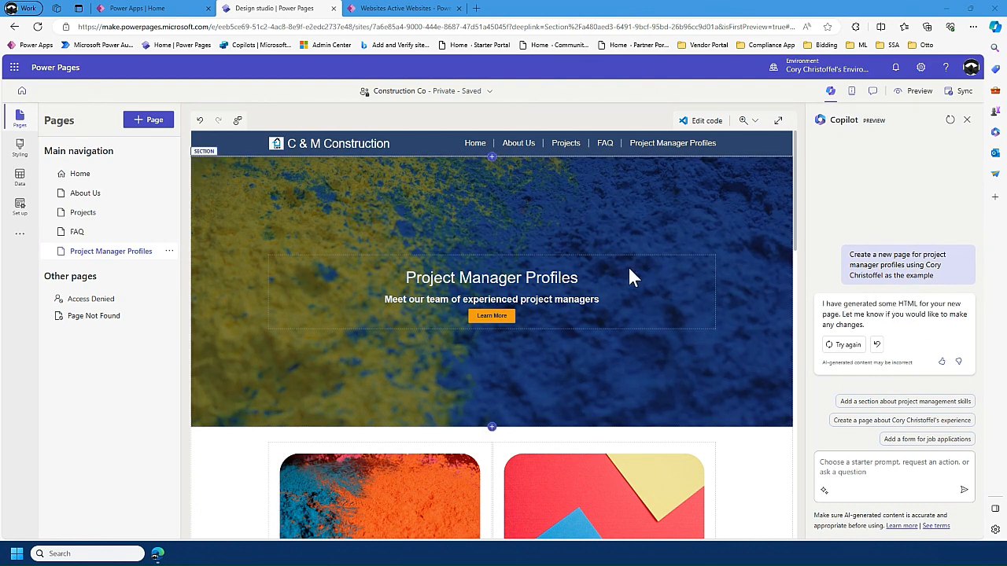
# - Review the sections, profile text and images of the generated Project Manager Profiles page
pyautogui.scroll(-4, 564, 250)
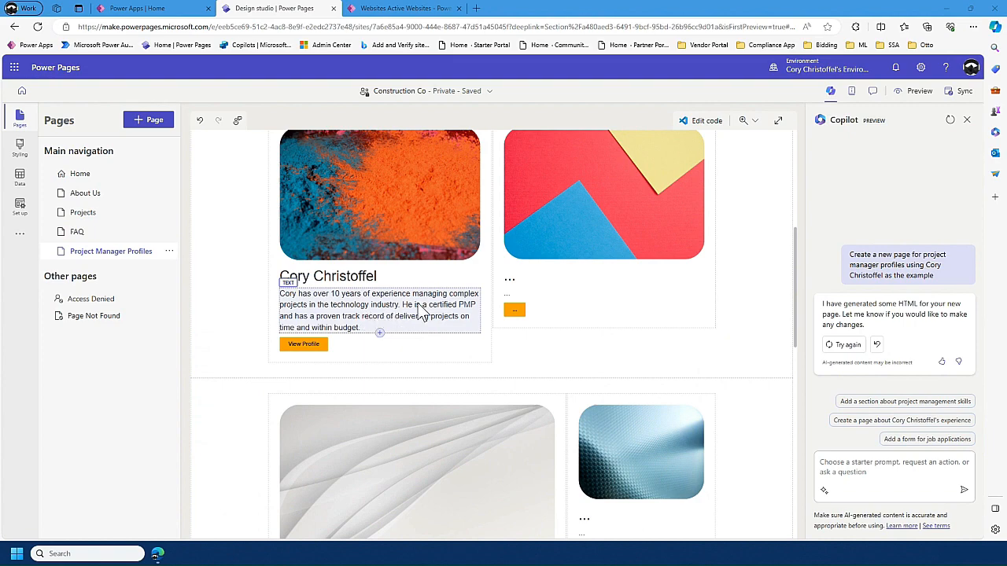
pyautogui.scroll(-1, 421, 311)
pyautogui.scroll(-5, 421, 310)
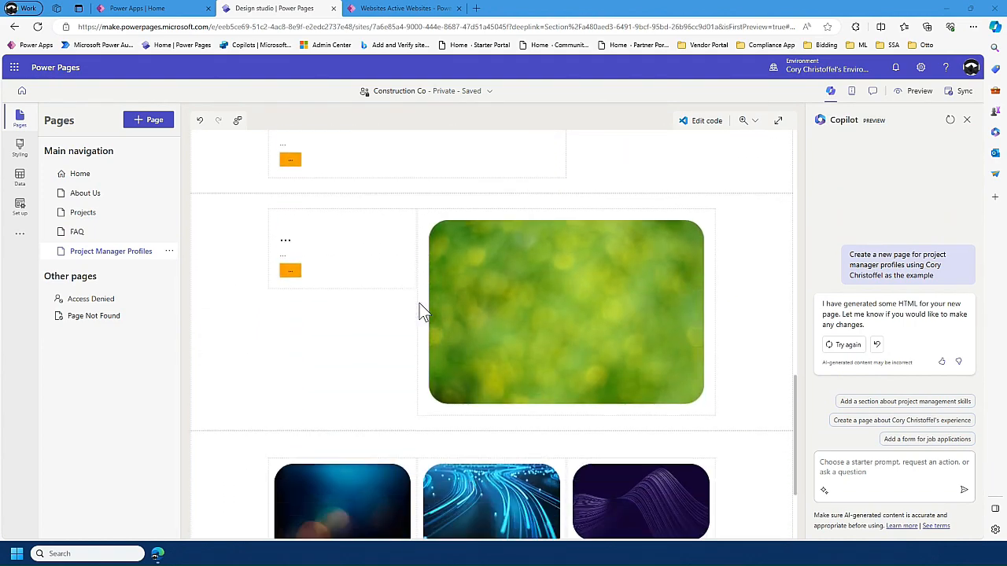
pyautogui.scroll(10, 420, 303)
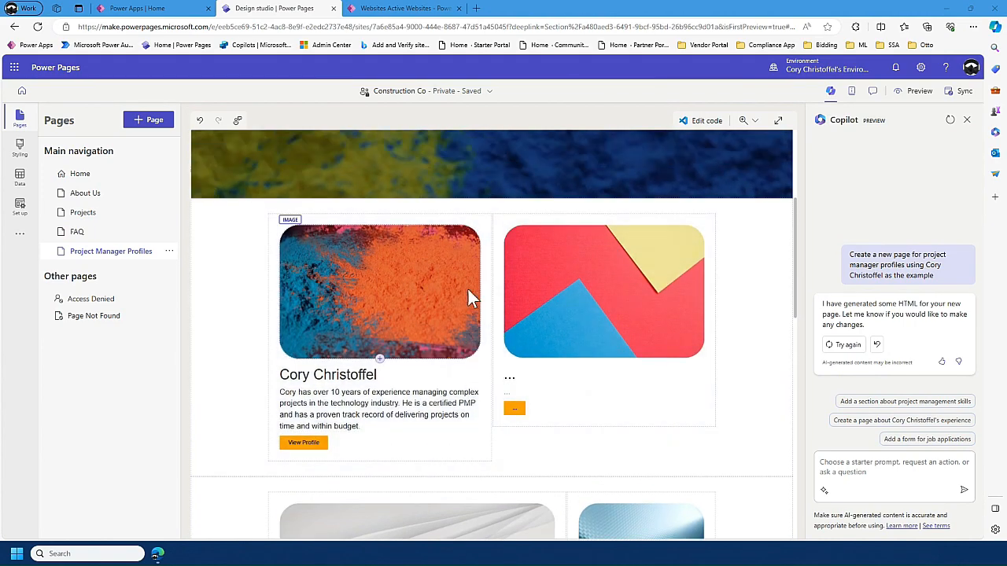
pyautogui.scroll(-2, 472, 369)
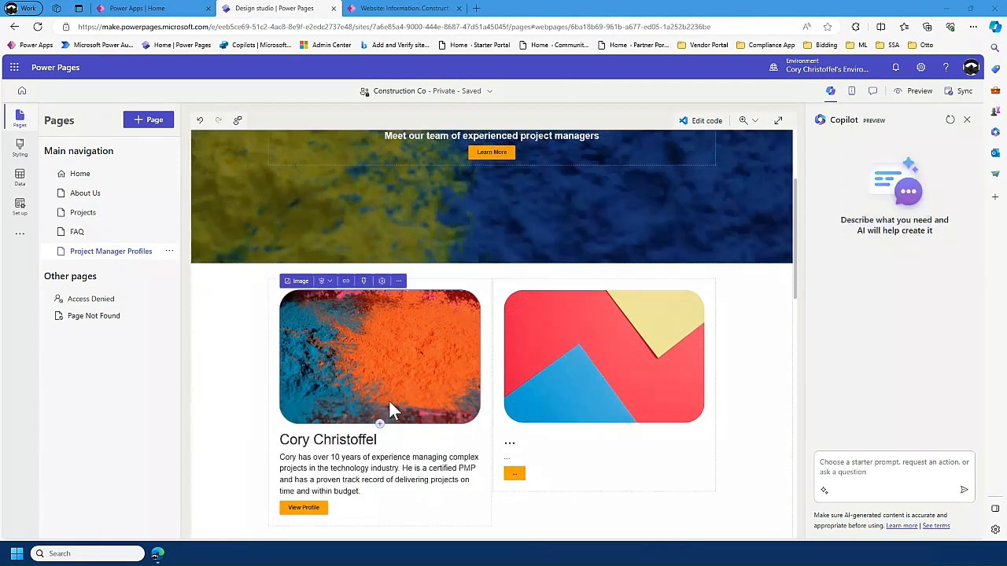
# - Replace the first project manager profile's image with the stock photo of a smiling, white-bearded older man
pyautogui.click(375, 335)
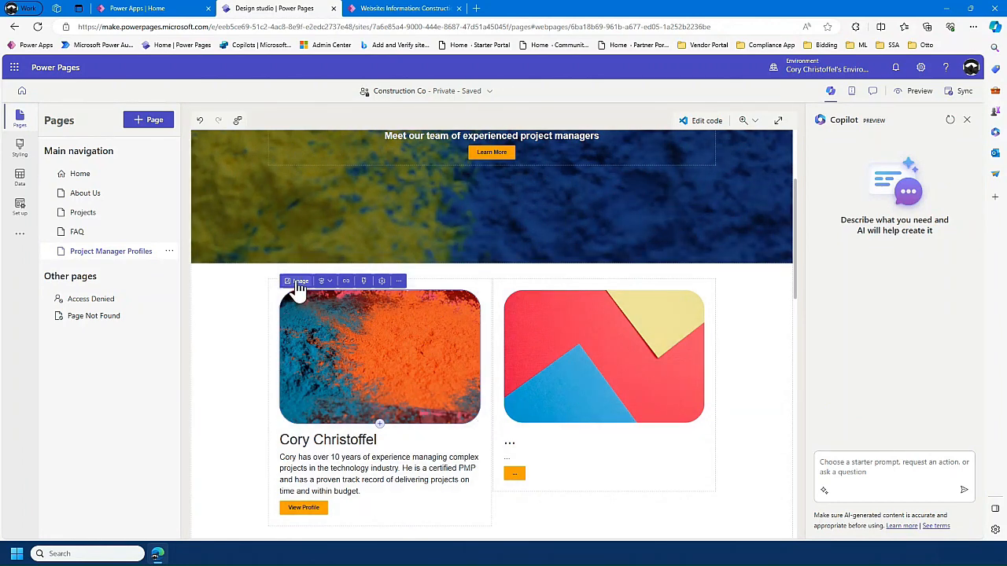
pyautogui.click(298, 283)
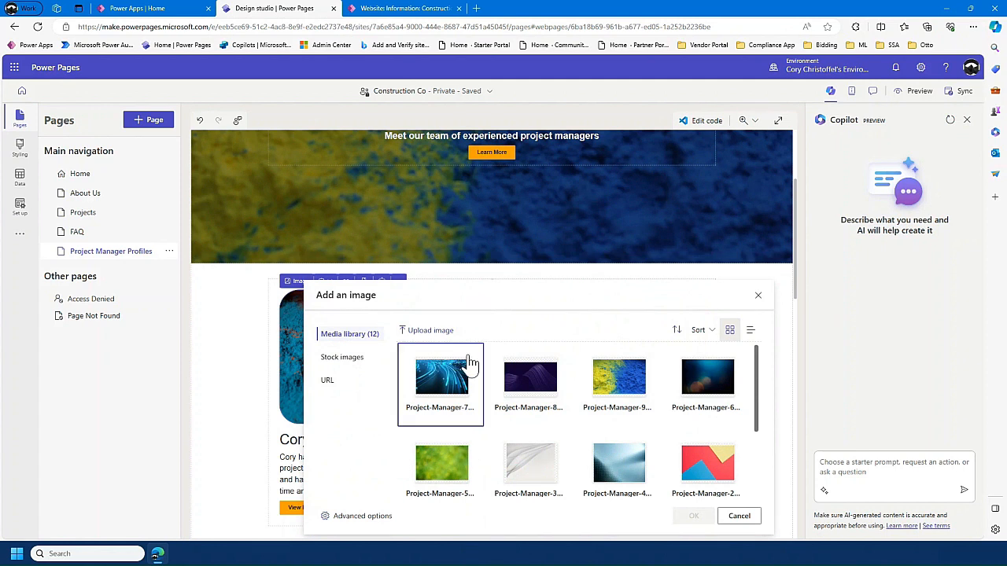
pyautogui.scroll(-1, 621, 401)
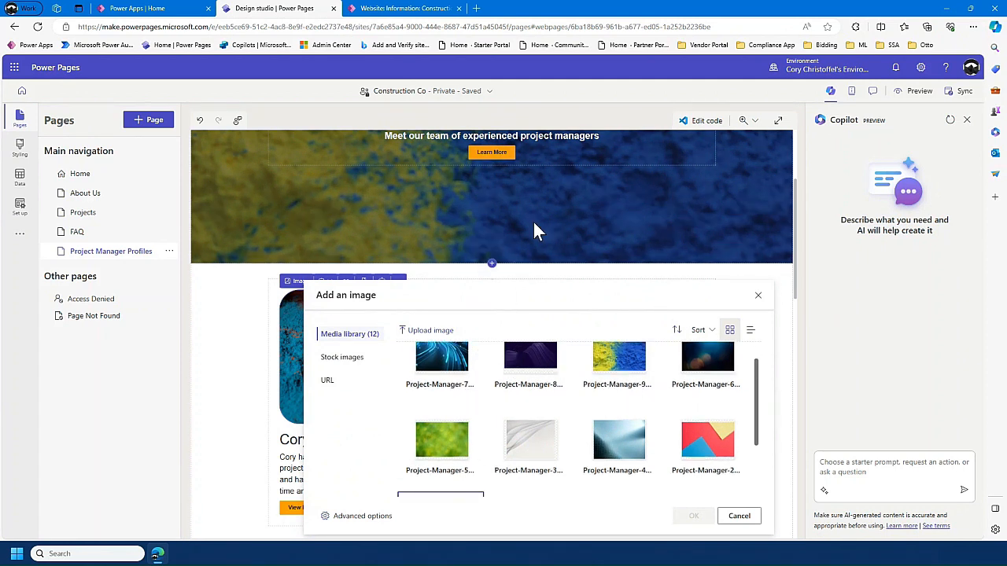
pyautogui.scroll(-3, 569, 425)
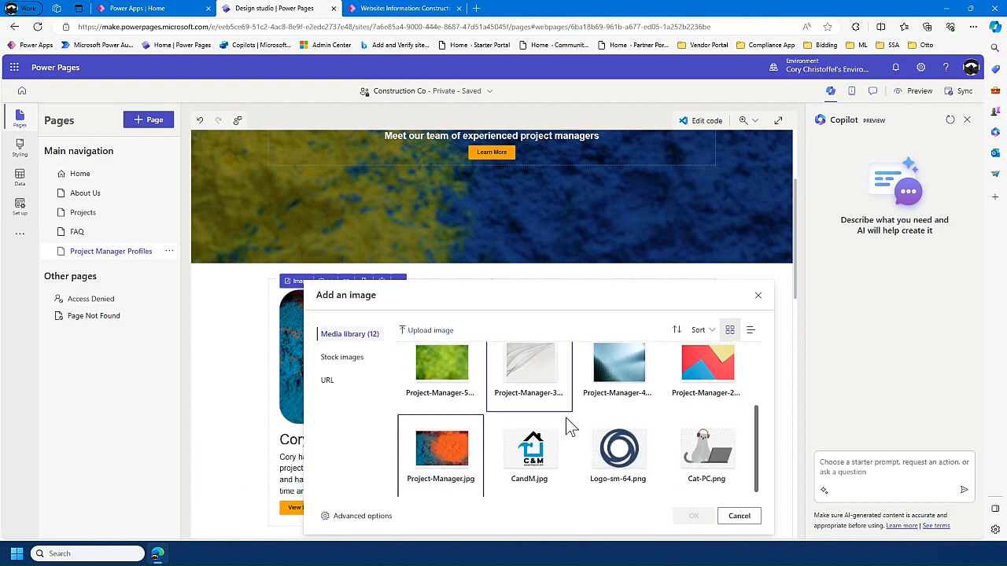
pyautogui.click(356, 363)
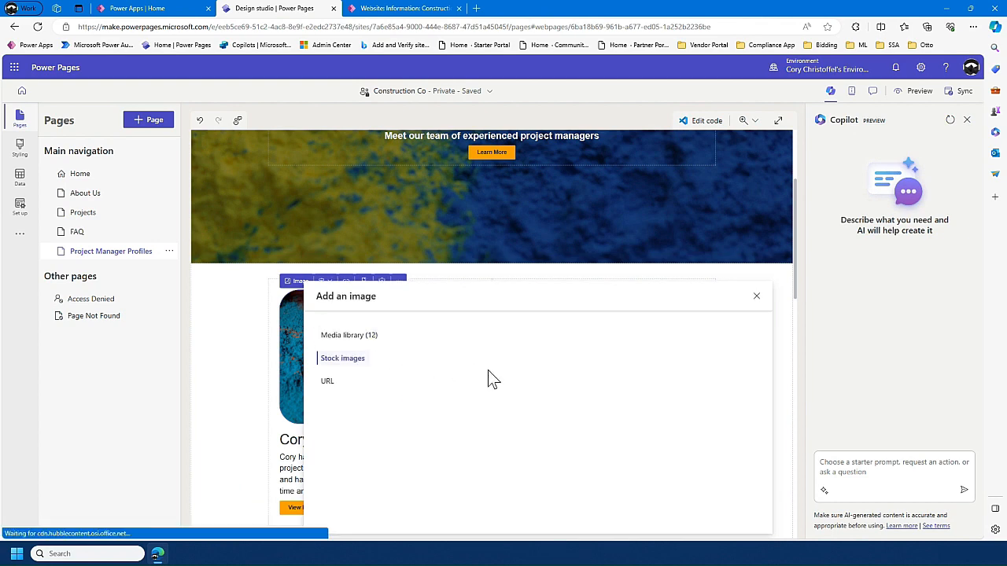
pyautogui.scroll(-5, 601, 429)
pyautogui.scroll(-10, 602, 429)
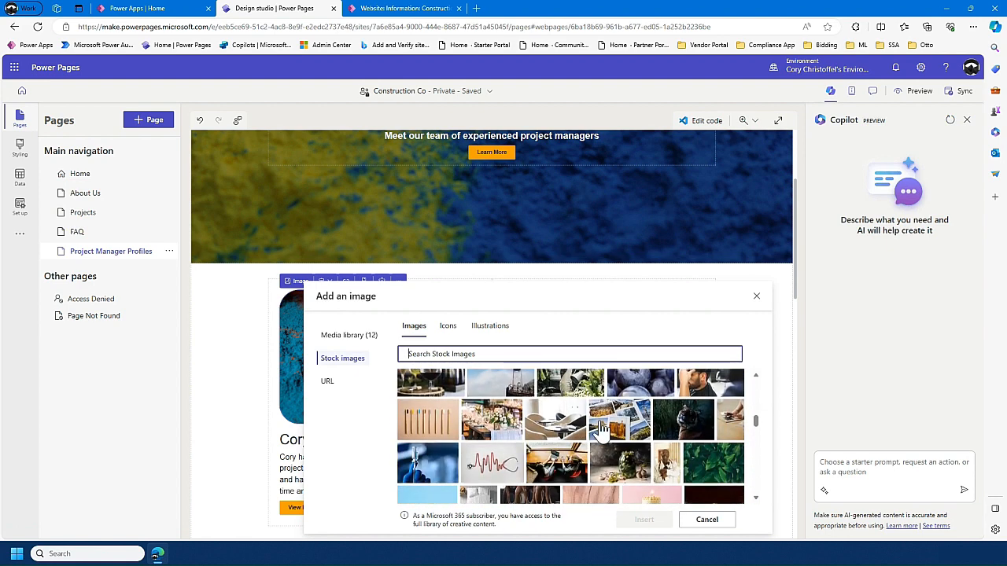
pyautogui.scroll(-8, 602, 429)
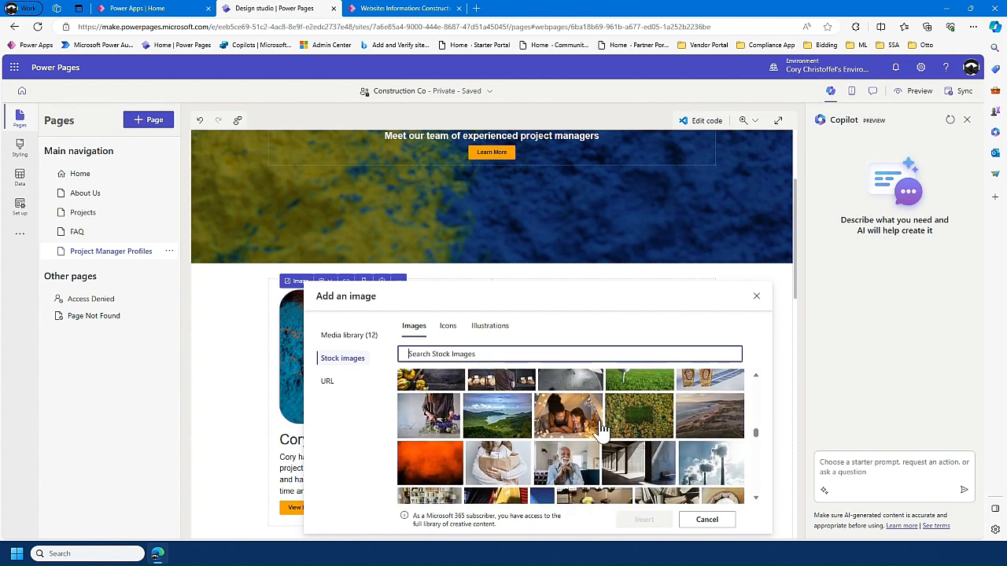
pyautogui.click(595, 433)
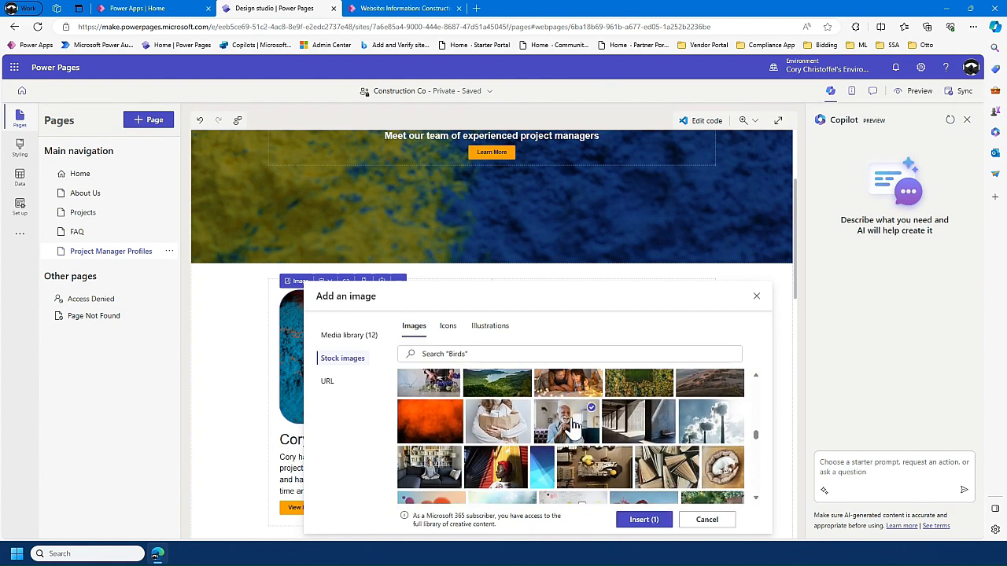
pyautogui.click(645, 520)
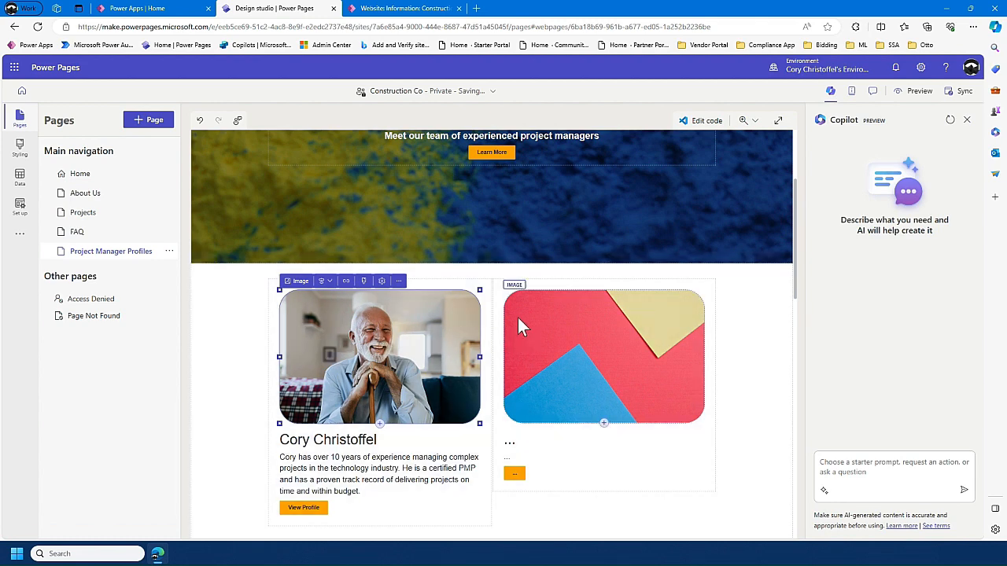
# - Add a data-connected list directly below the Project List heading on the Home page
pyautogui.scroll(2, 488, 390)
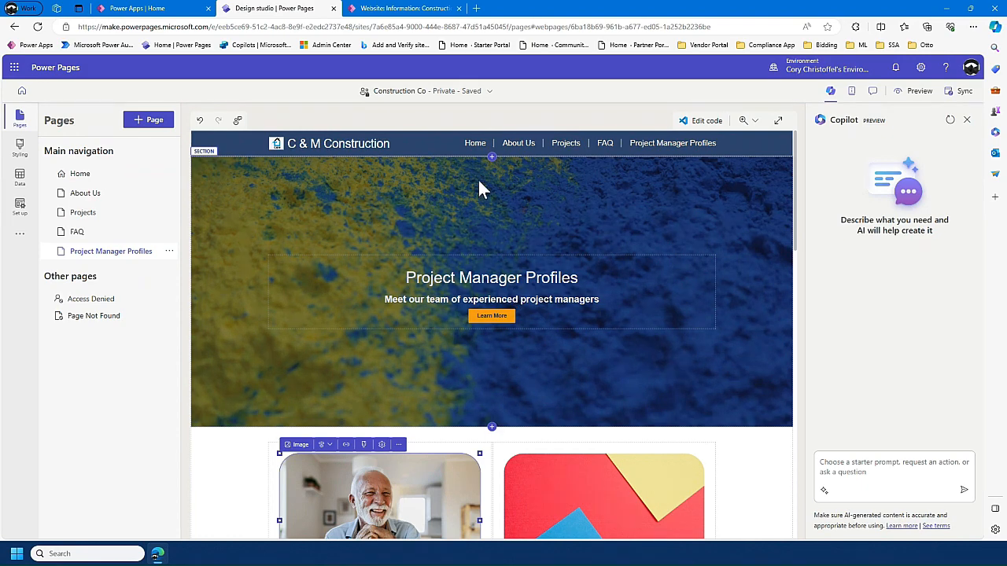
pyautogui.click(119, 183)
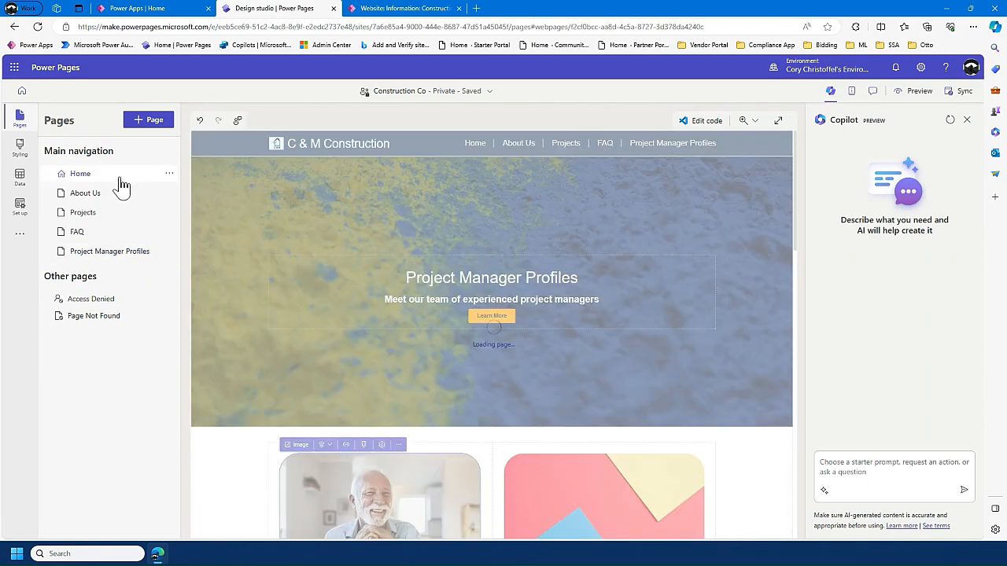
pyautogui.scroll(-12, 360, 262)
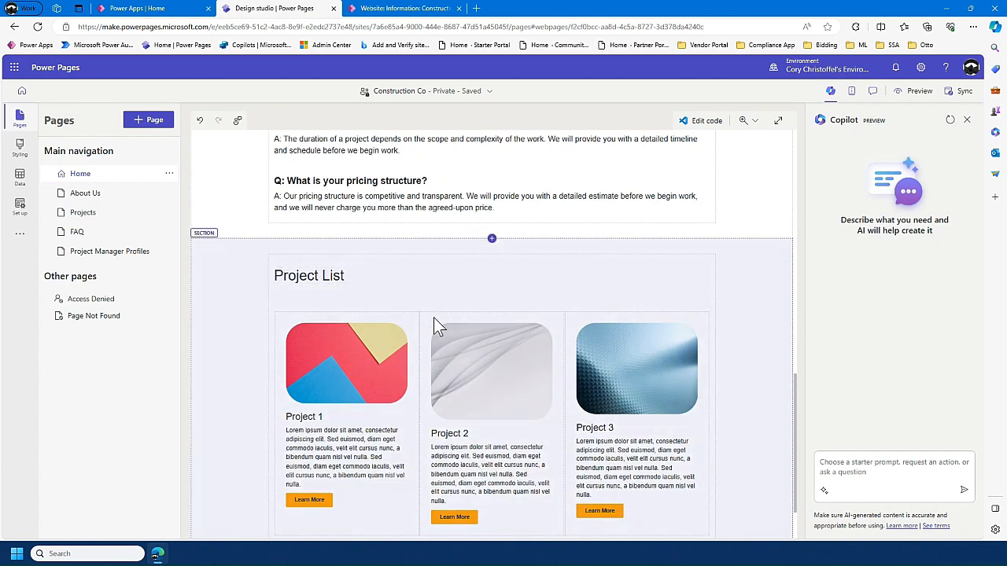
pyautogui.scroll(-1, 645, 388)
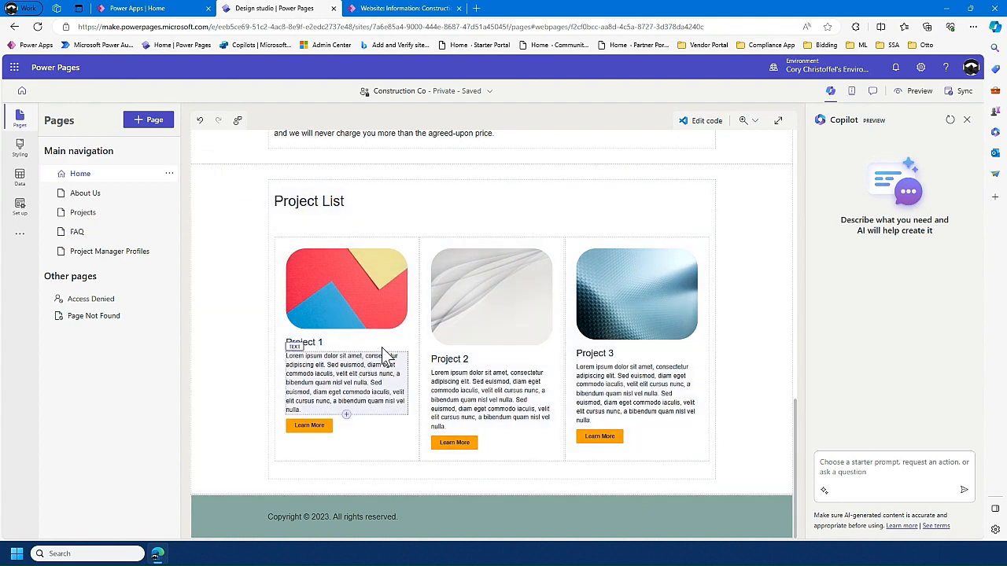
pyautogui.click(409, 240)
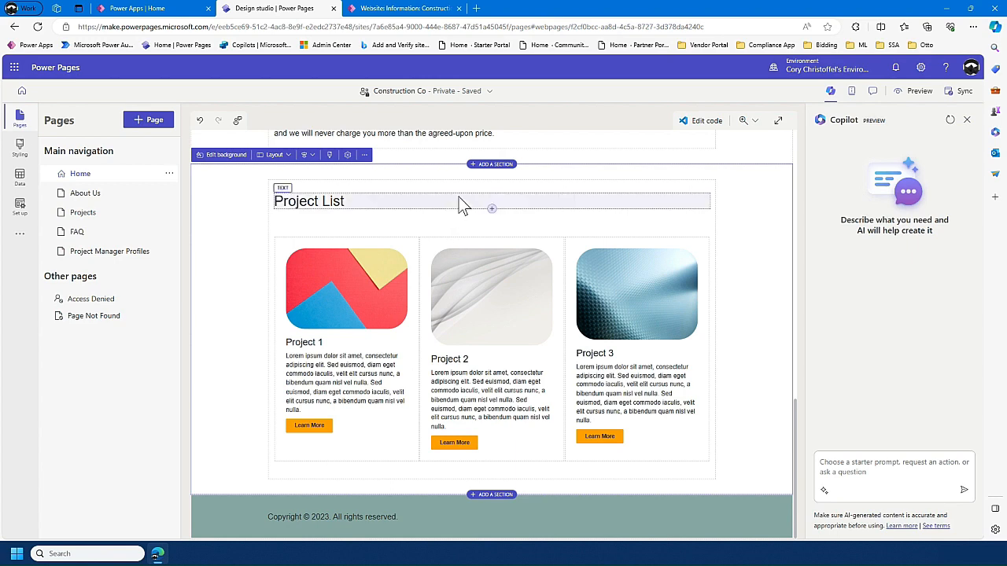
pyautogui.click(493, 211)
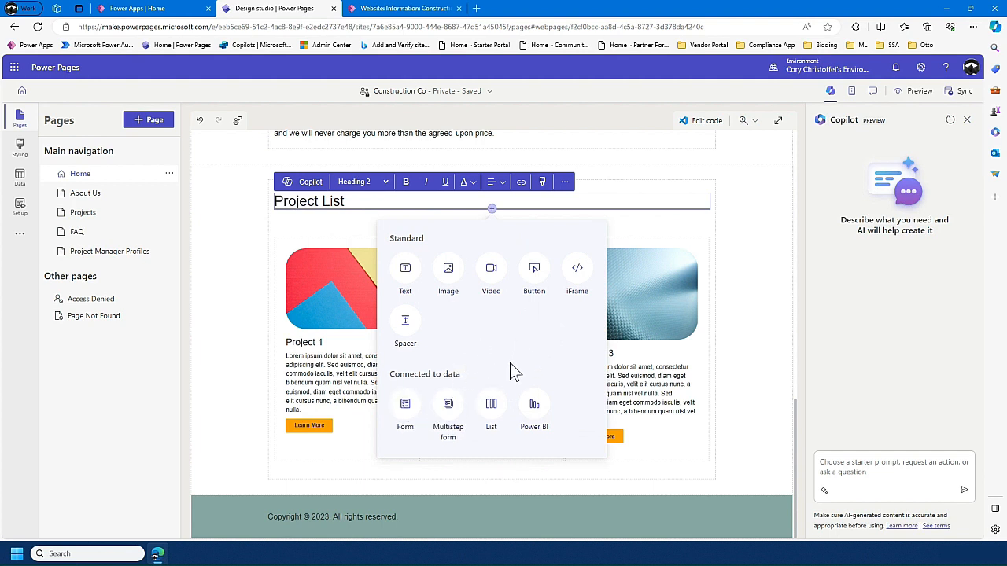
pyautogui.click(491, 406)
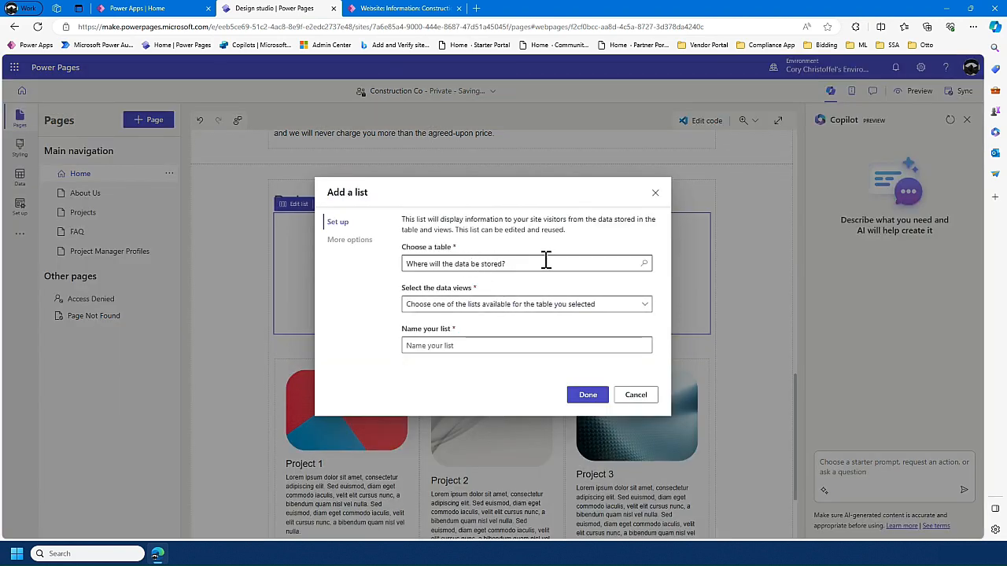
# - Base the new list on the Construction Project Data table with the External Project List view
pyautogui.click(642, 263)
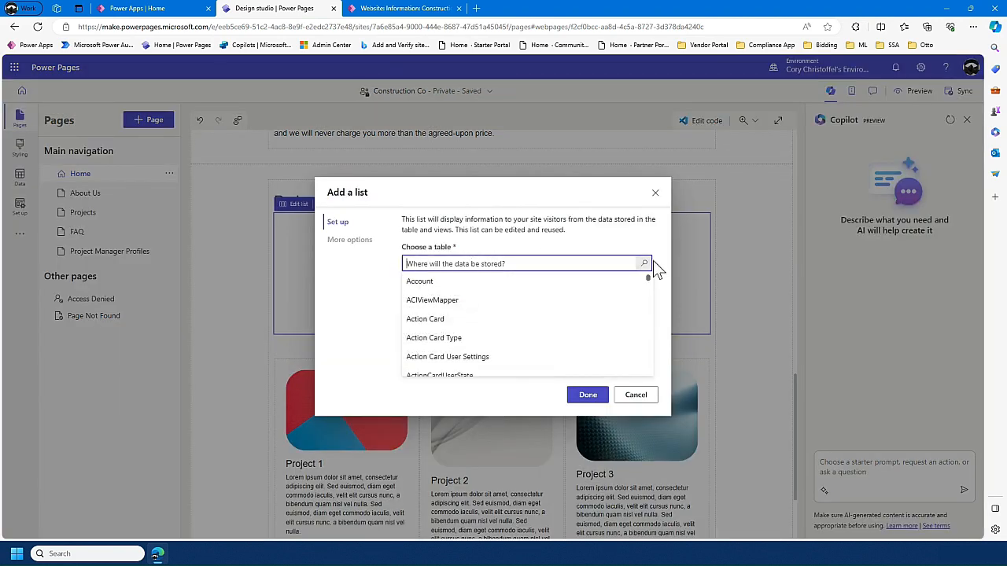
pyautogui.write('project')
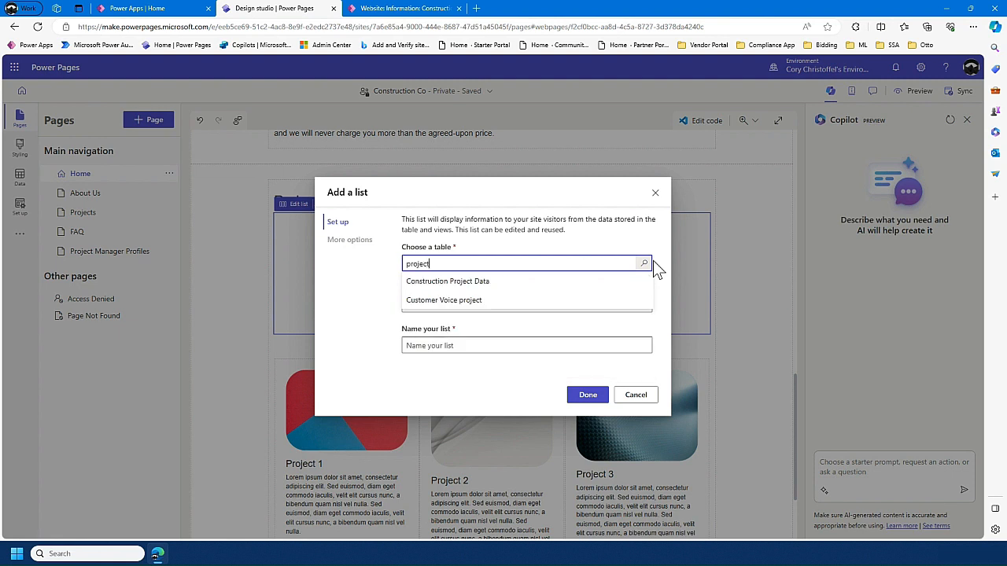
pyautogui.click(564, 281)
pyautogui.click(518, 307)
pyautogui.click(472, 341)
pyautogui.click(411, 381)
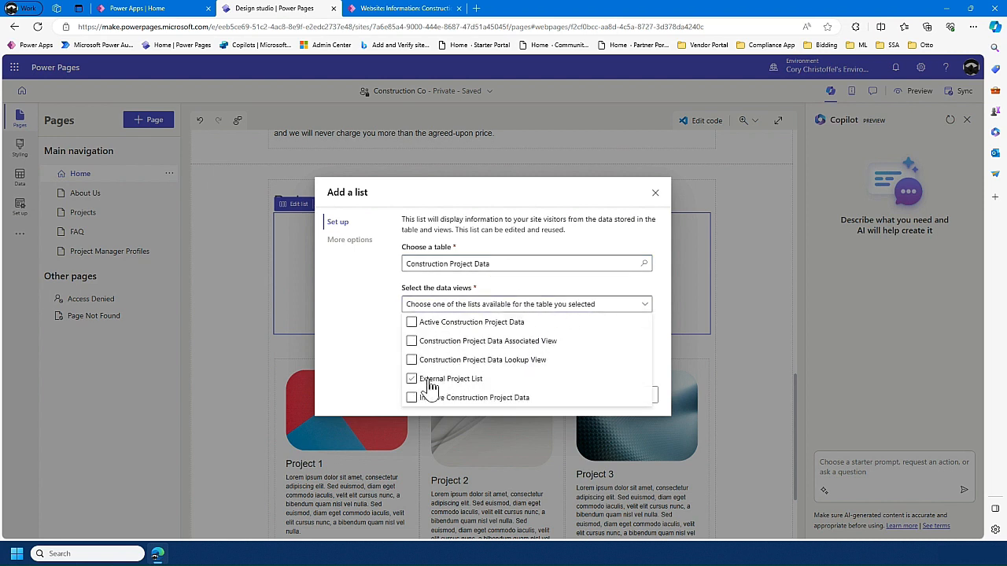
pyautogui.click(431, 382)
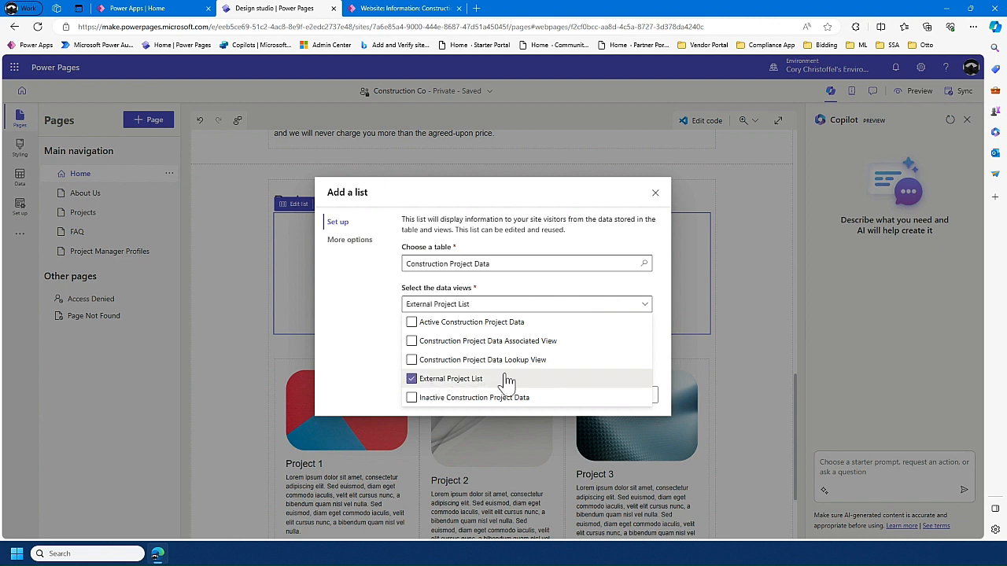
pyautogui.click(665, 322)
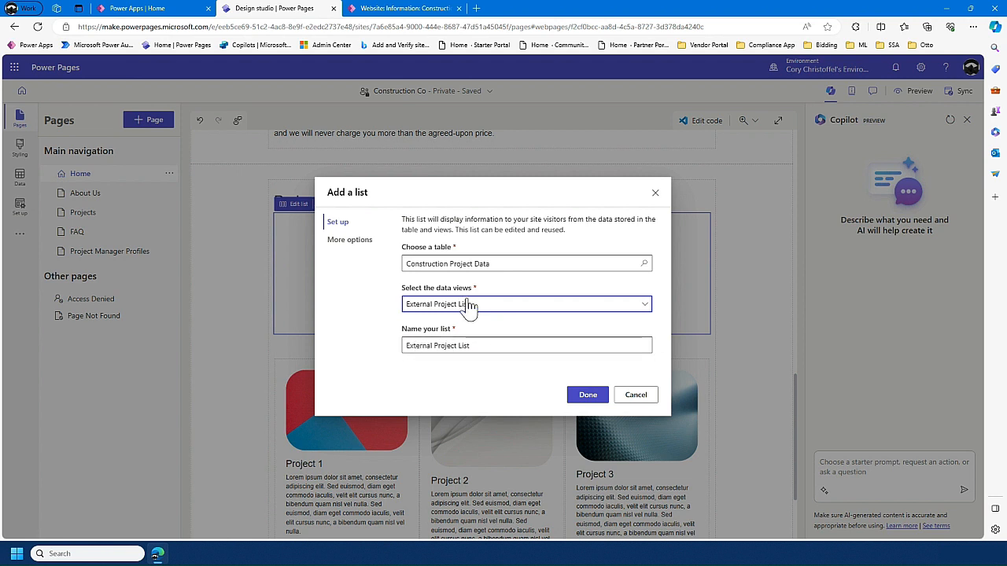
# - Enable search in the list and finish adding it to the page
pyautogui.click(368, 241)
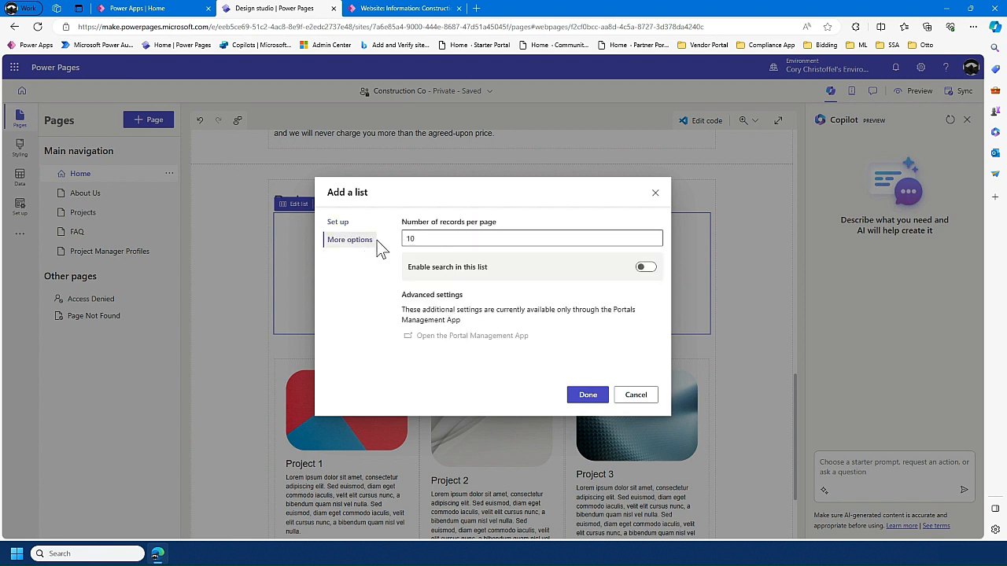
pyautogui.click(642, 268)
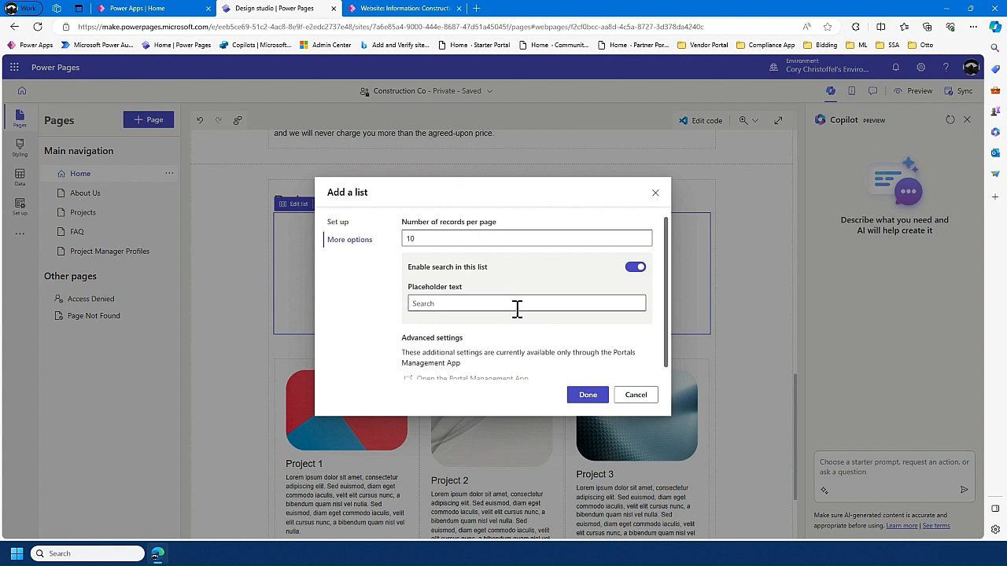
pyautogui.scroll(-1, 518, 284)
pyautogui.scroll(1, 513, 272)
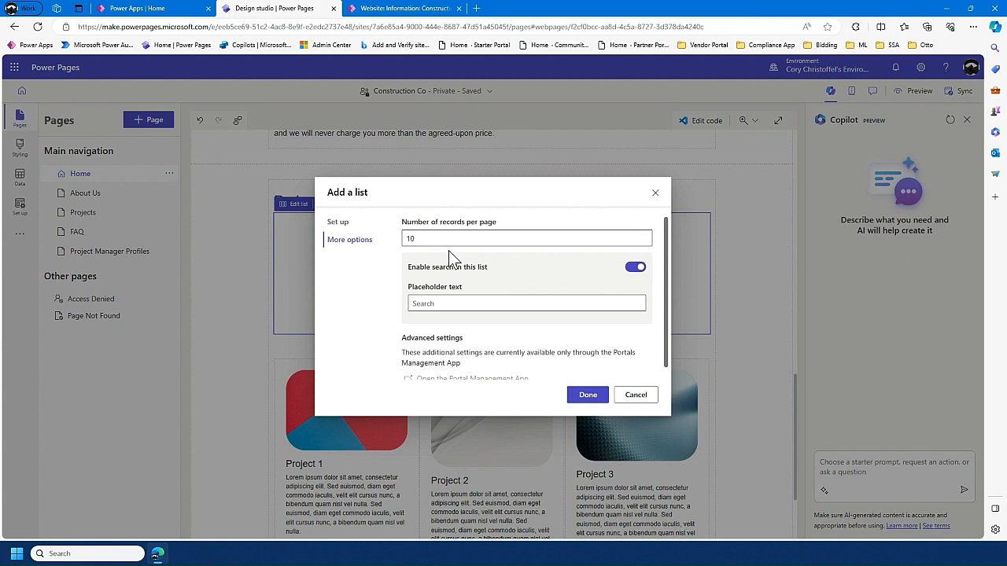
pyautogui.scroll(-1, 481, 299)
pyautogui.click(586, 398)
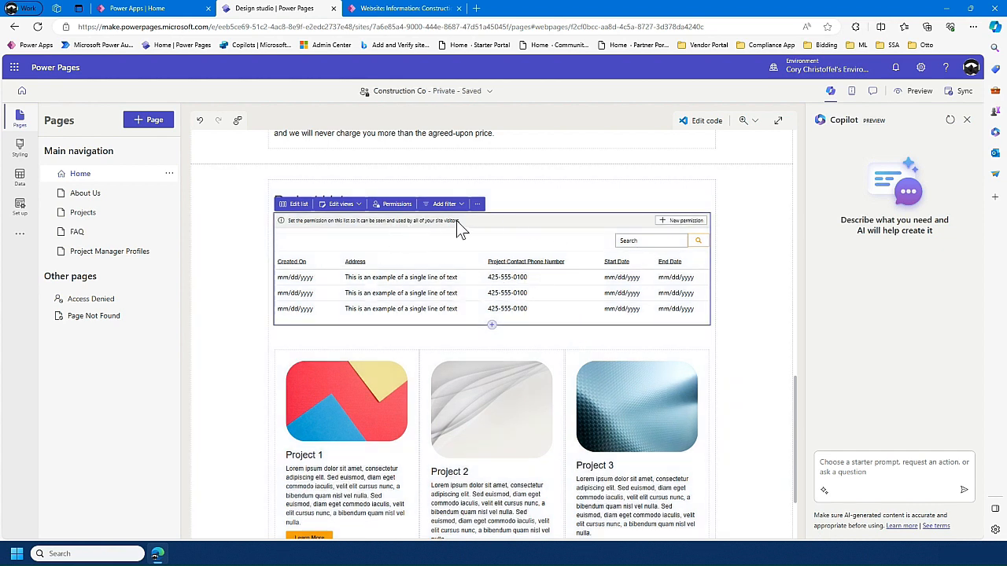
# - Set up a new table permission for the list with Global access, assigning the Anonymous Users and Authenticated Users roles
pyautogui.click(680, 222)
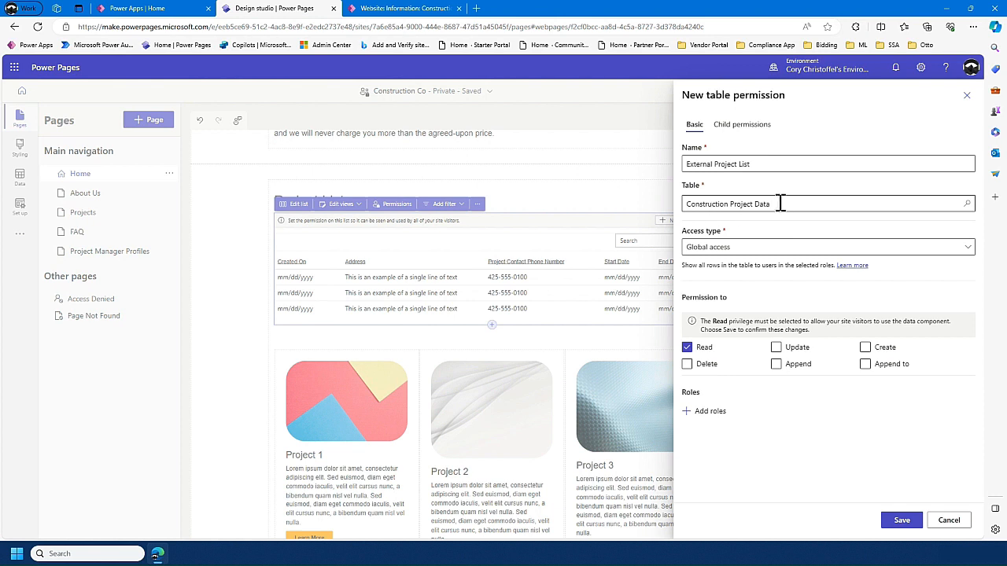
pyautogui.click(793, 248)
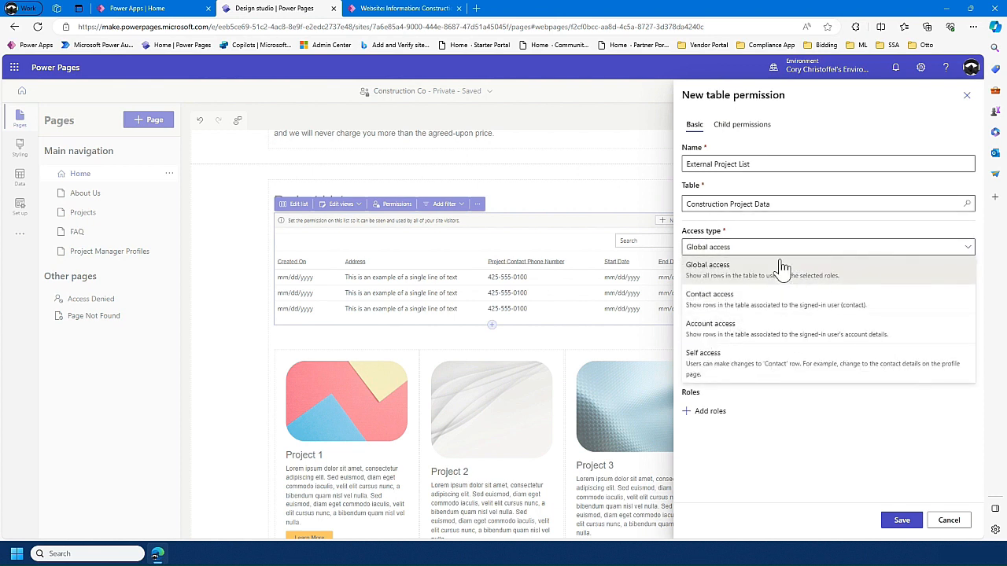
pyautogui.click(783, 262)
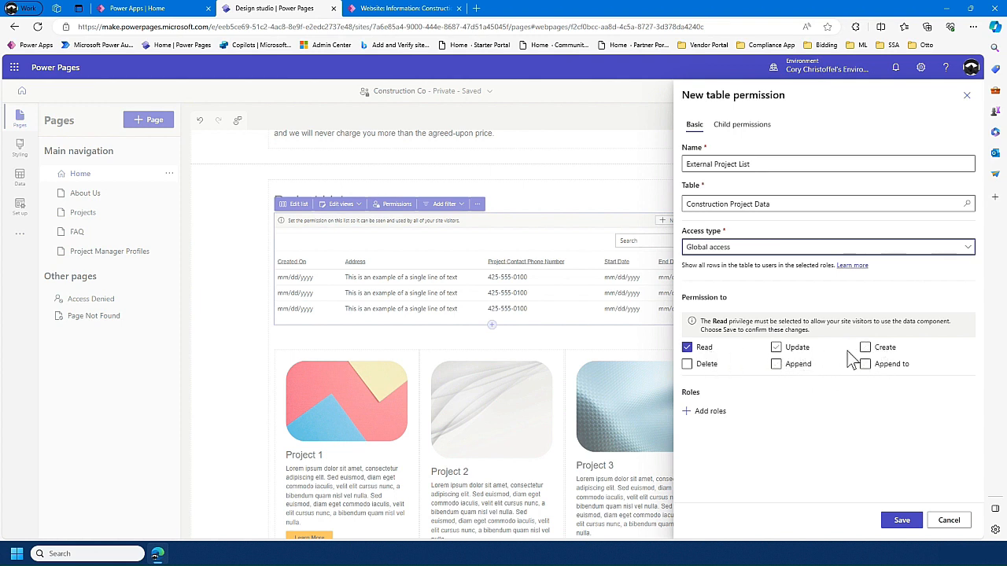
pyautogui.click(708, 412)
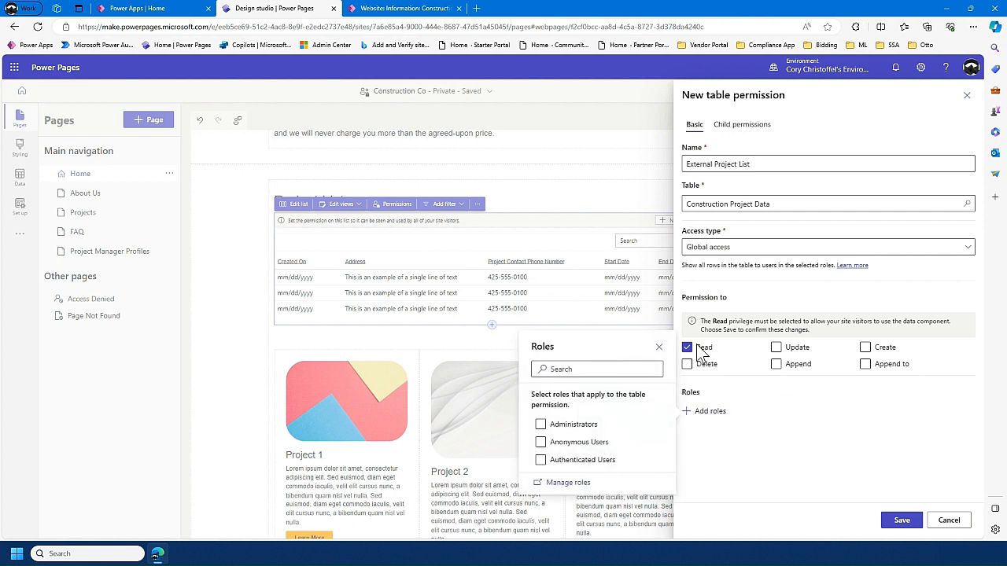
pyautogui.click(578, 445)
pyautogui.click(575, 462)
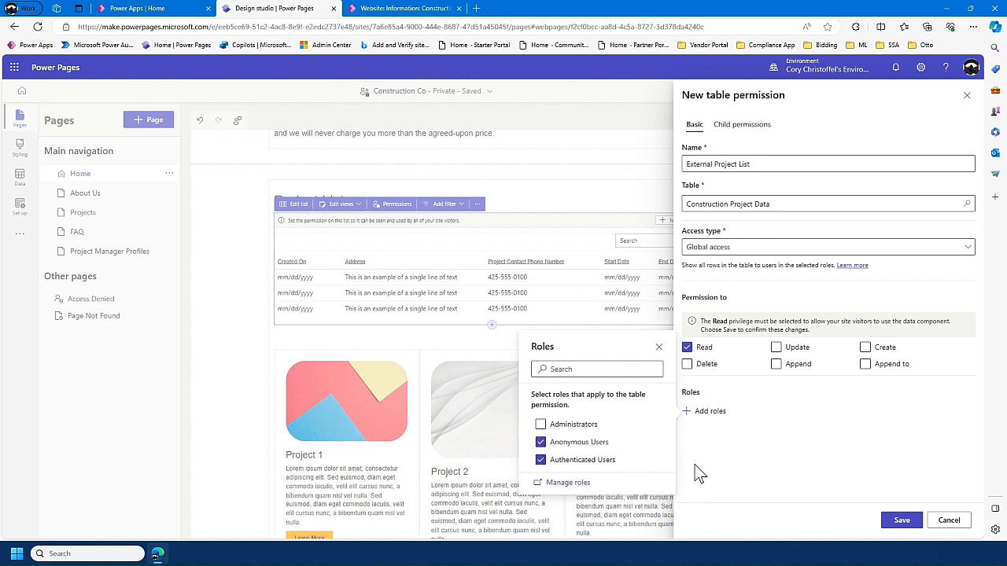
pyautogui.click(746, 473)
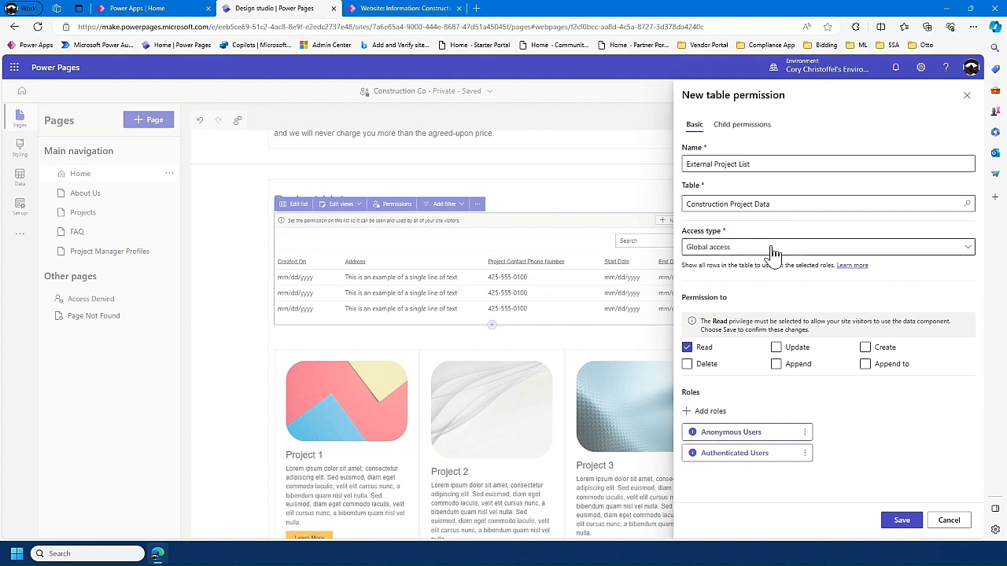
# - Check the available access types and save the table permission, keeping the data visible to anyone
pyautogui.click(735, 248)
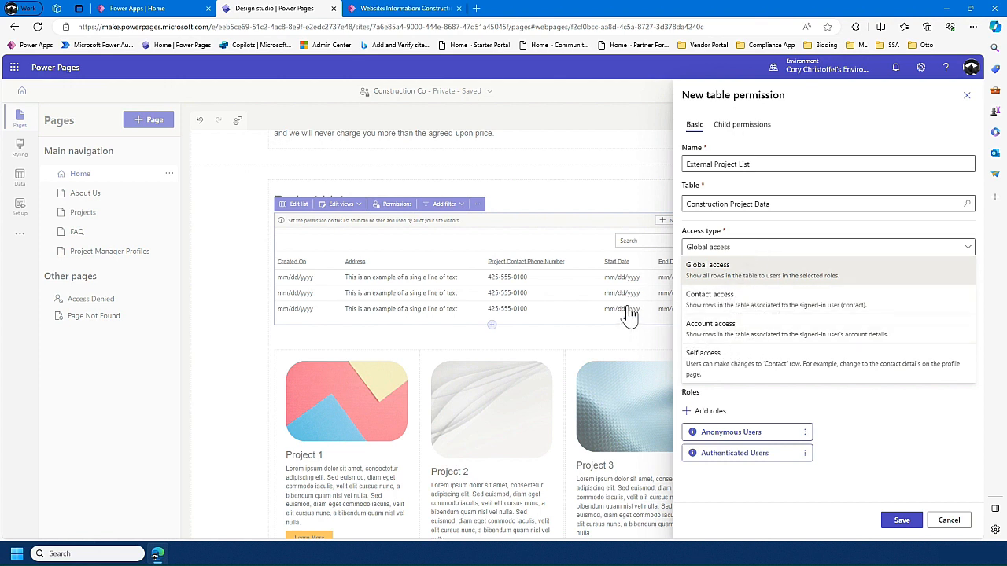
pyautogui.click(869, 423)
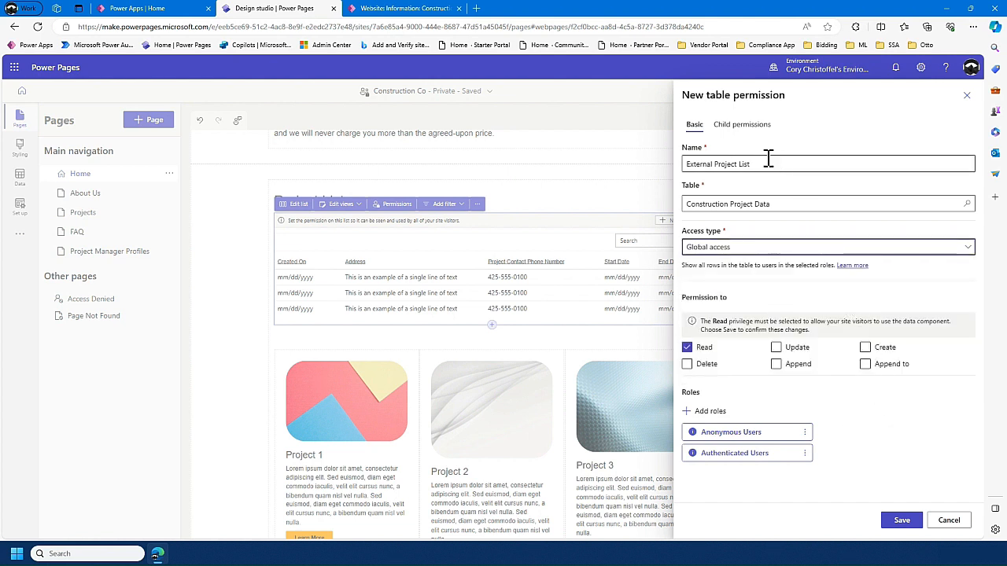
pyautogui.click(901, 522)
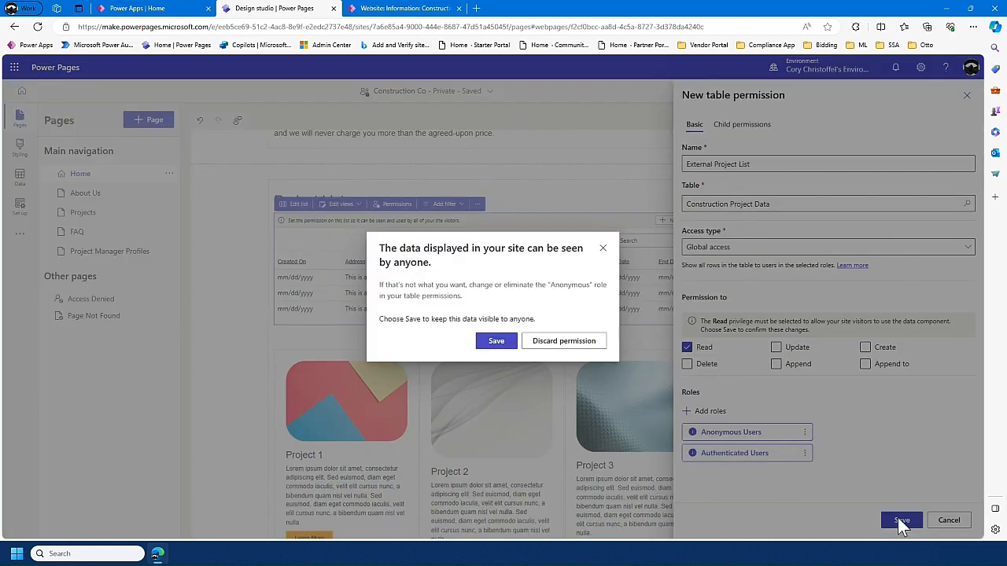
pyautogui.click(496, 343)
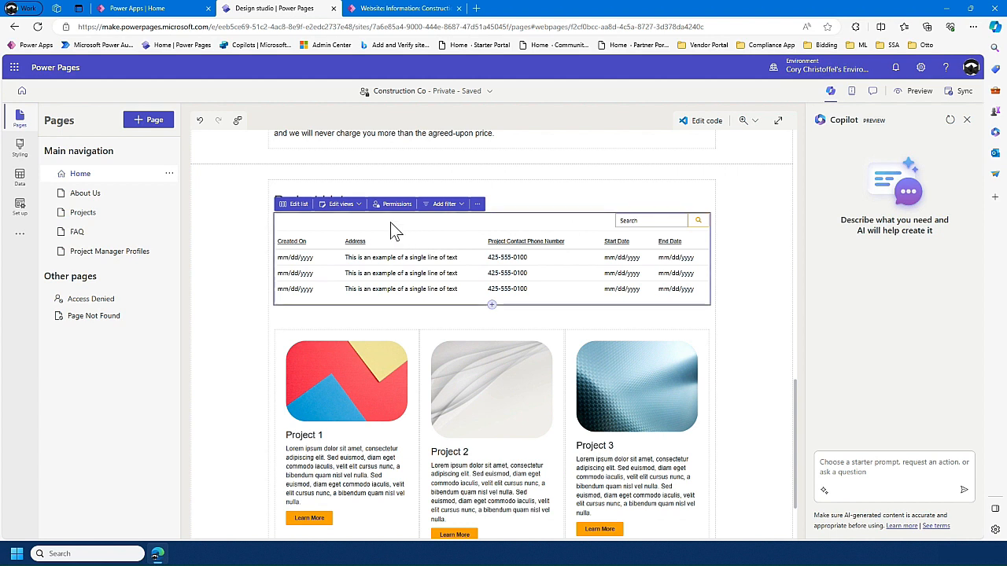
# - Examine the project list's view, filter, search and paging settings and its additional component actions
pyautogui.click(339, 209)
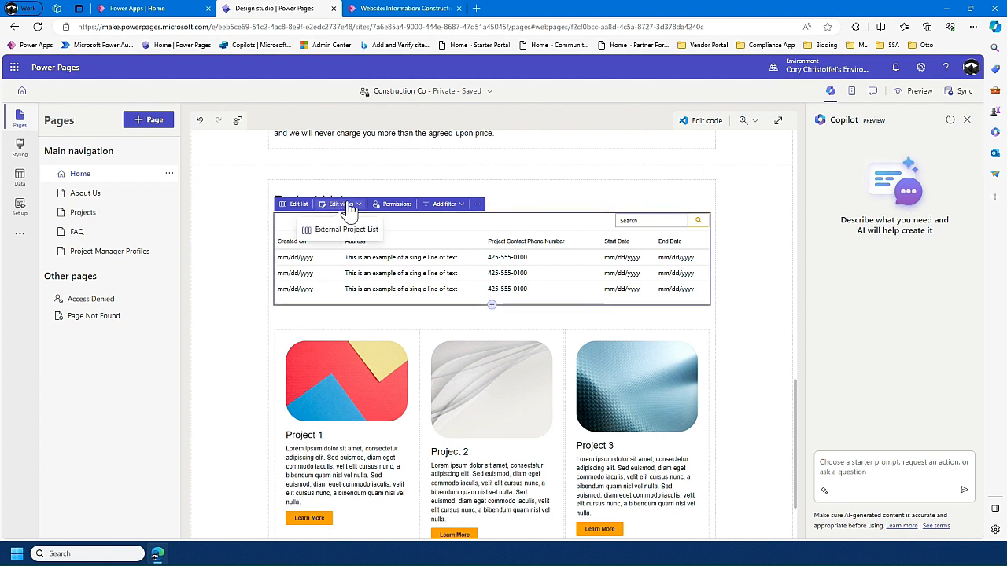
pyautogui.click(443, 210)
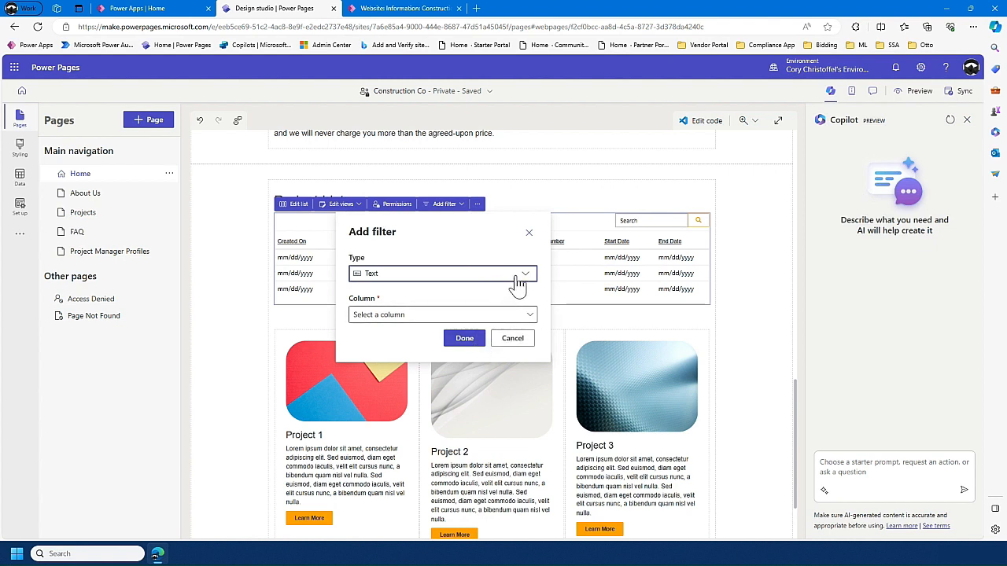
pyautogui.click(519, 277)
pyautogui.click(530, 233)
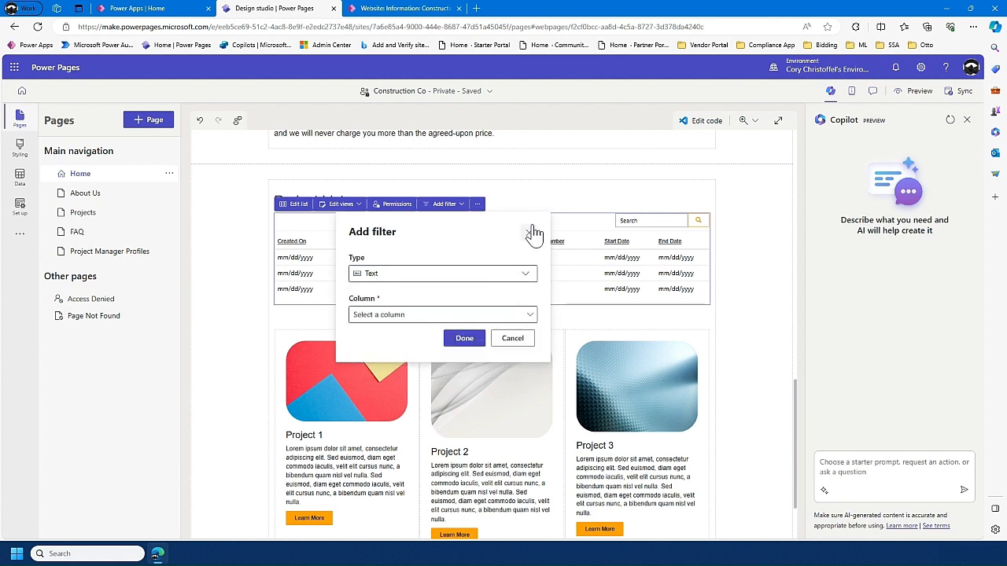
pyautogui.click(529, 232)
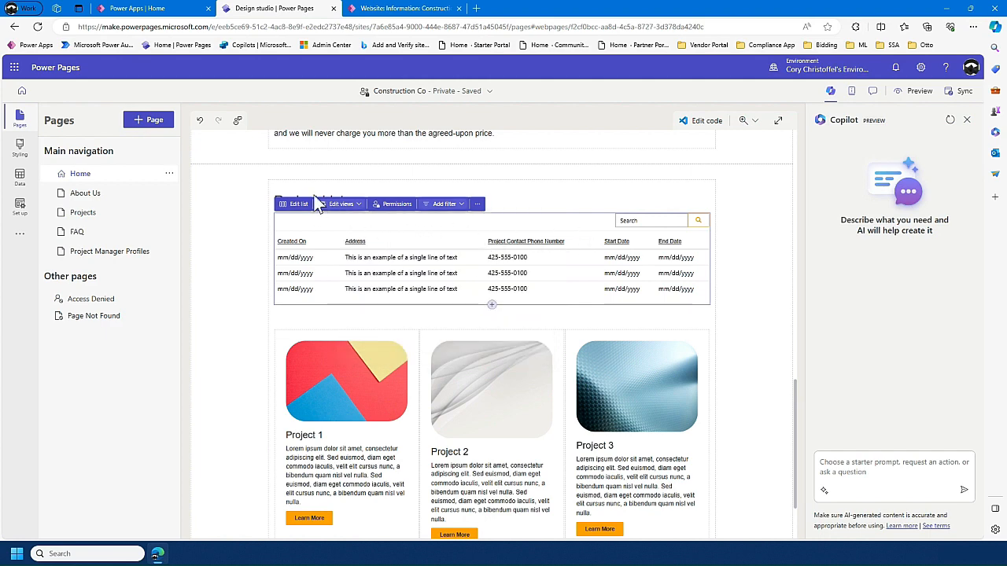
pyautogui.click(295, 204)
pyautogui.click(355, 245)
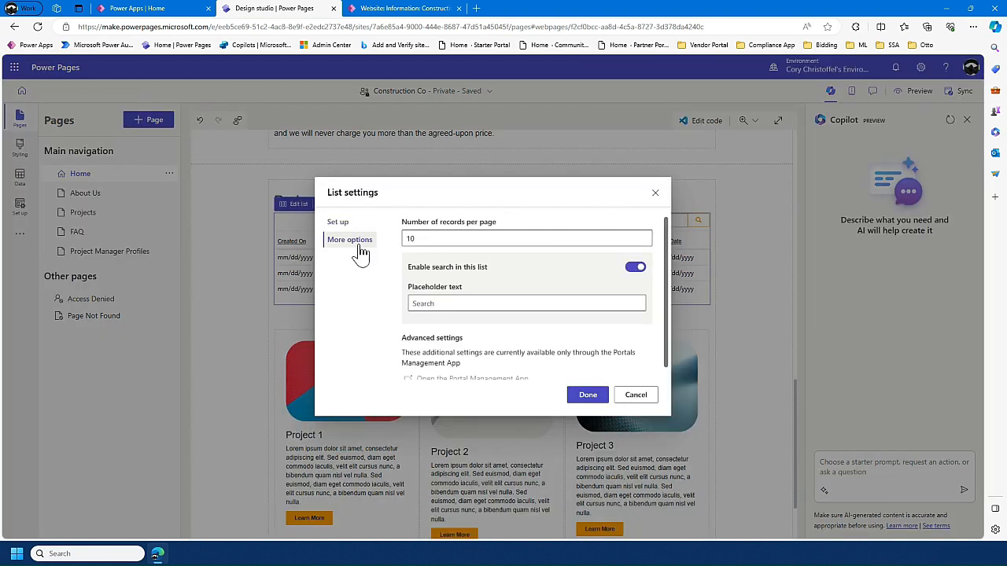
pyautogui.scroll(-1, 535, 252)
pyautogui.click(656, 193)
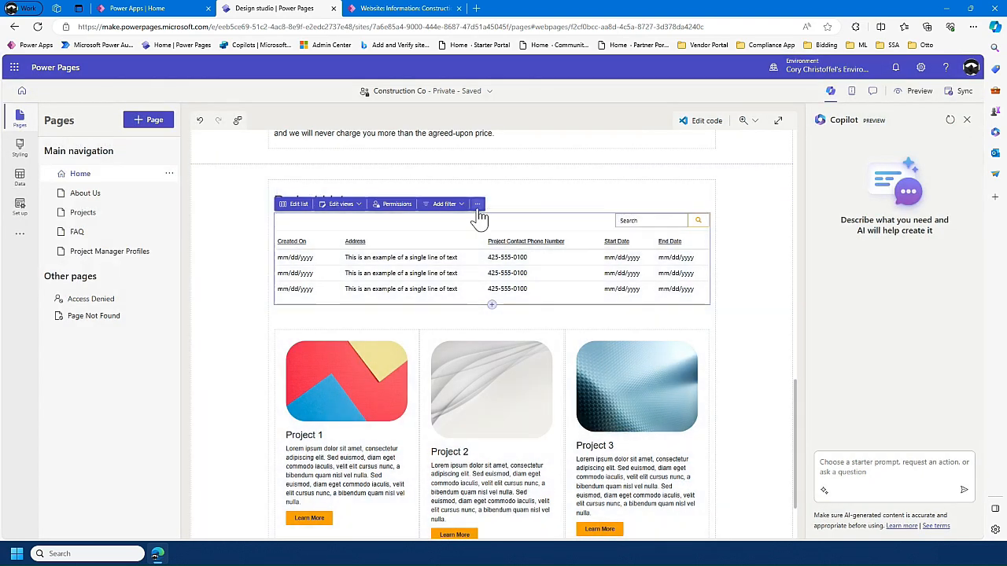
pyautogui.click(477, 205)
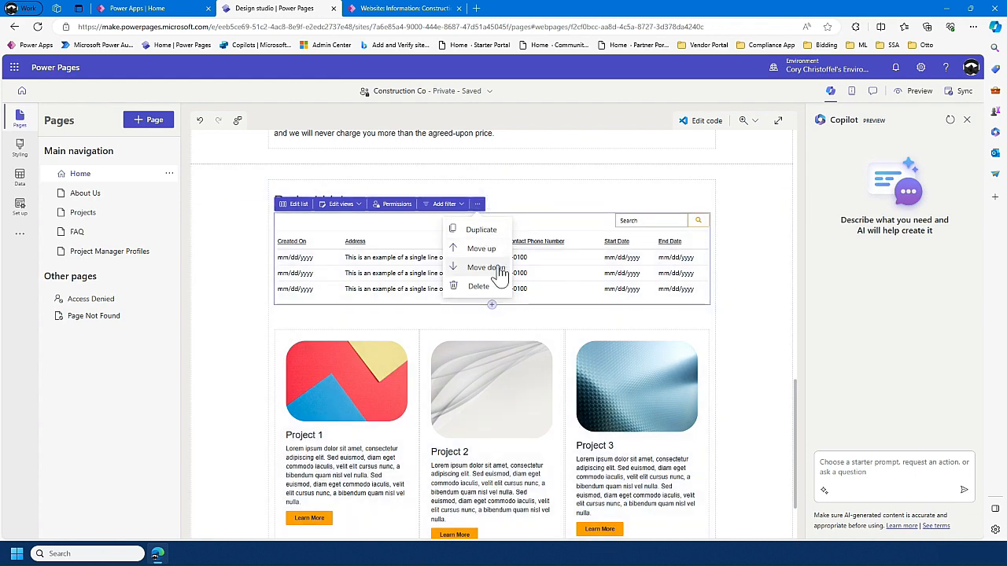
pyautogui.click(561, 277)
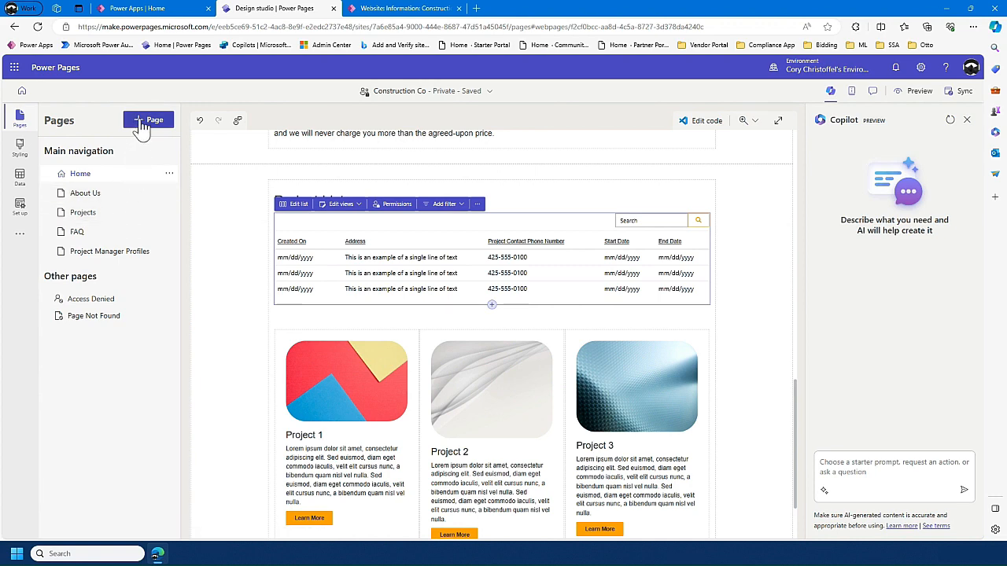
# - Add a blank page named Project Detail and move it from the main navigation to Other pages
pyautogui.click(143, 121)
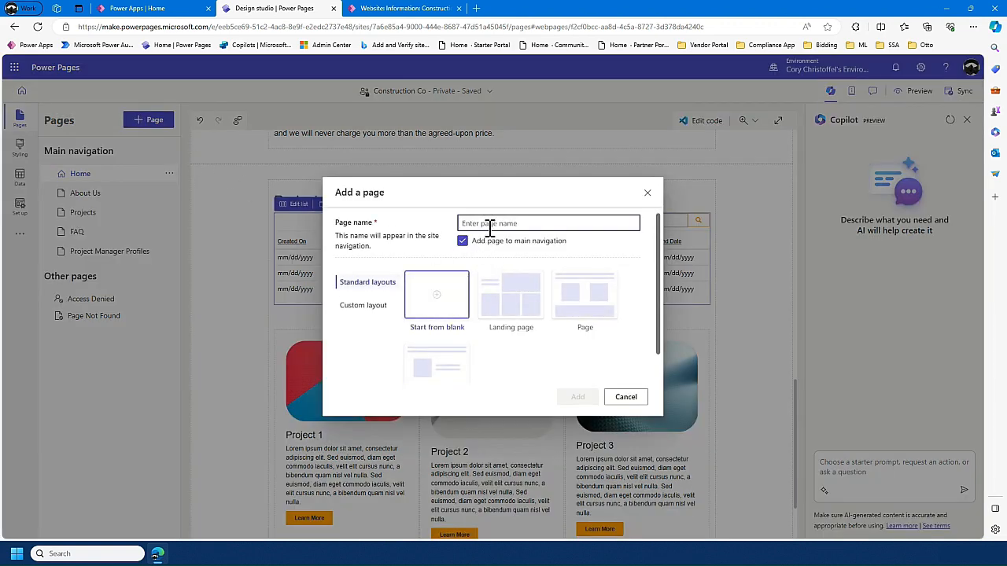
pyautogui.write('D')
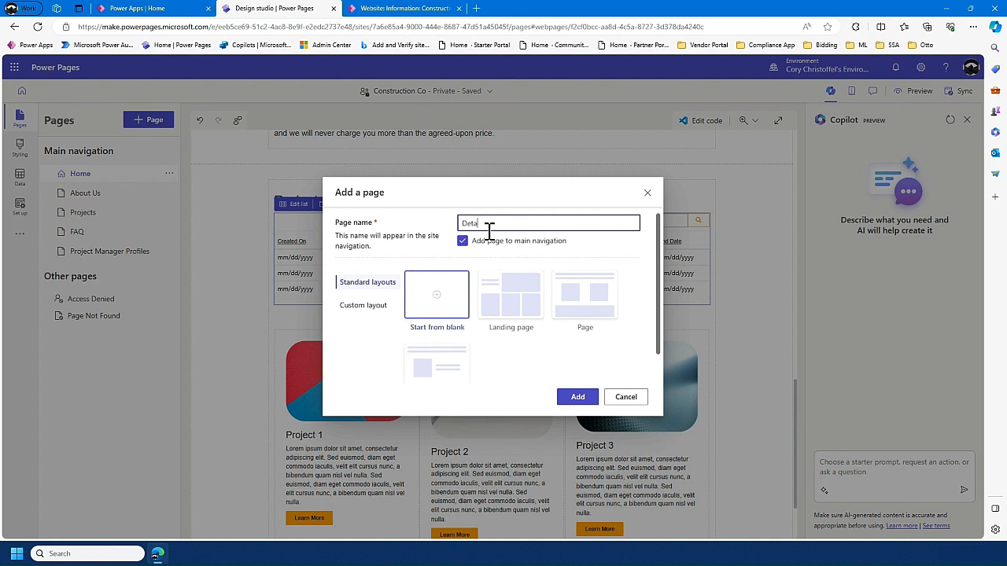
pyautogui.press('BackSpace')
pyautogui.write('Project')
pyautogui.click(576, 398)
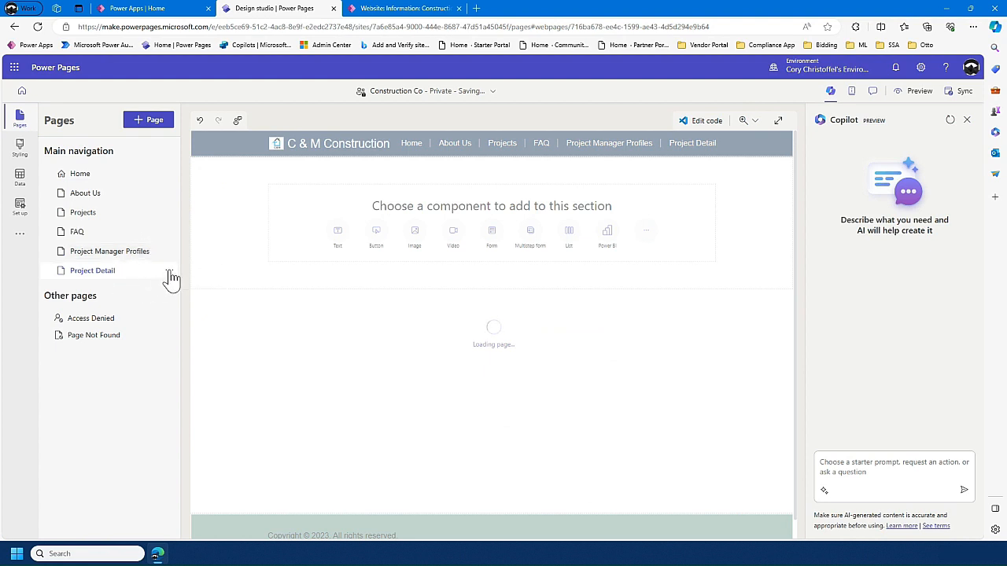
pyautogui.click(170, 271)
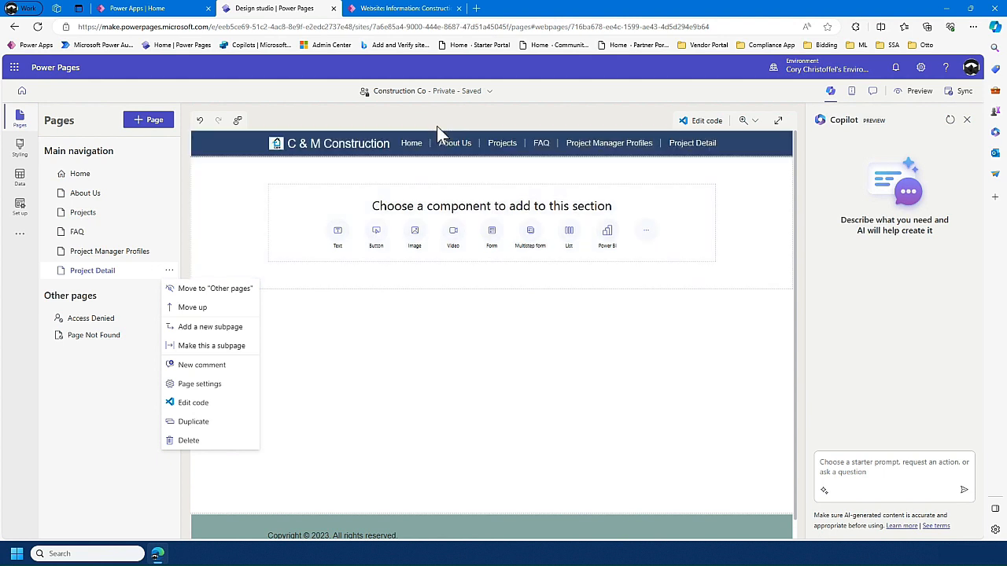
pyautogui.click(225, 289)
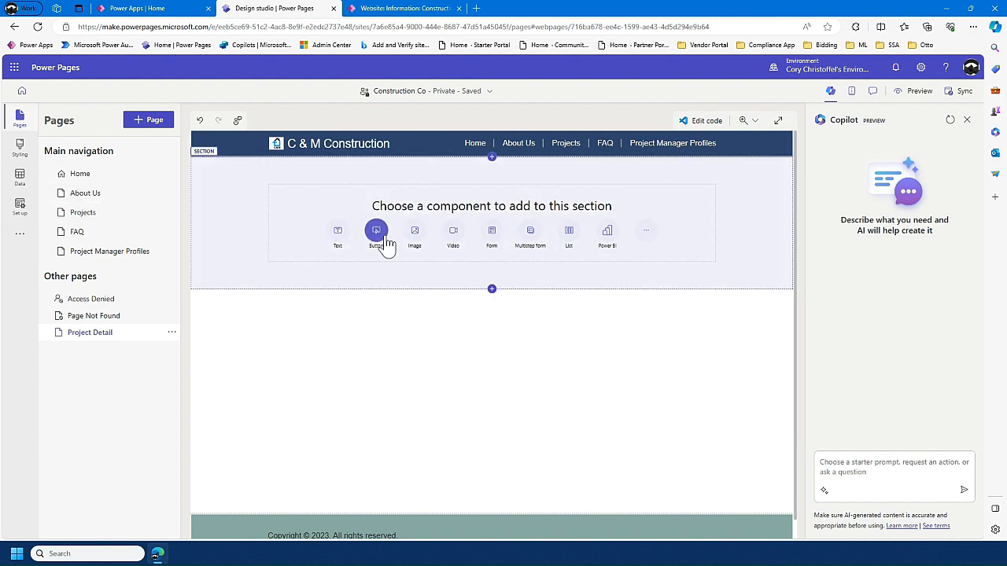
# - Insert a new form on the Project Detail page, based on the Construction Project Data table and its Construction Project Data main form
pyautogui.click(493, 233)
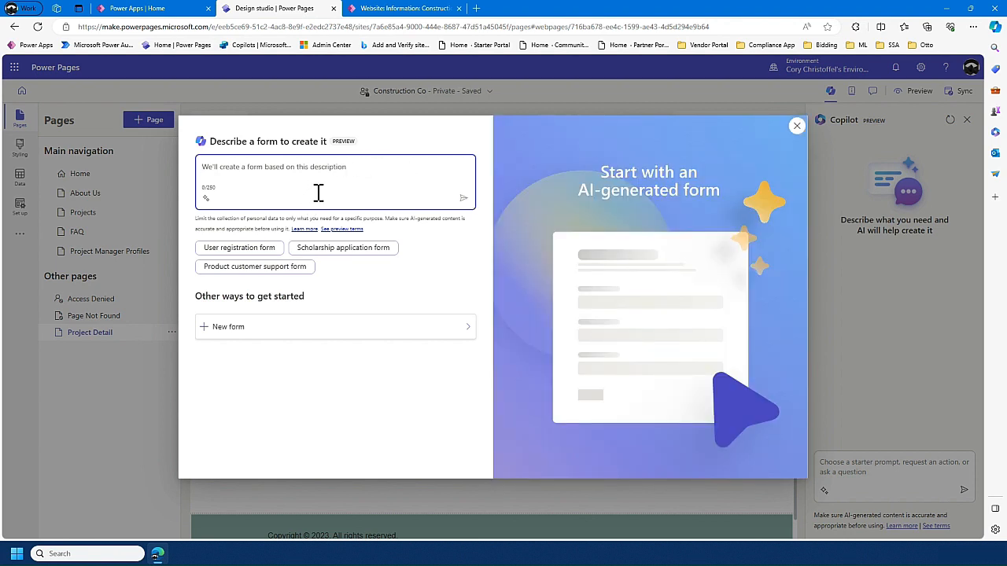
pyautogui.click(235, 330)
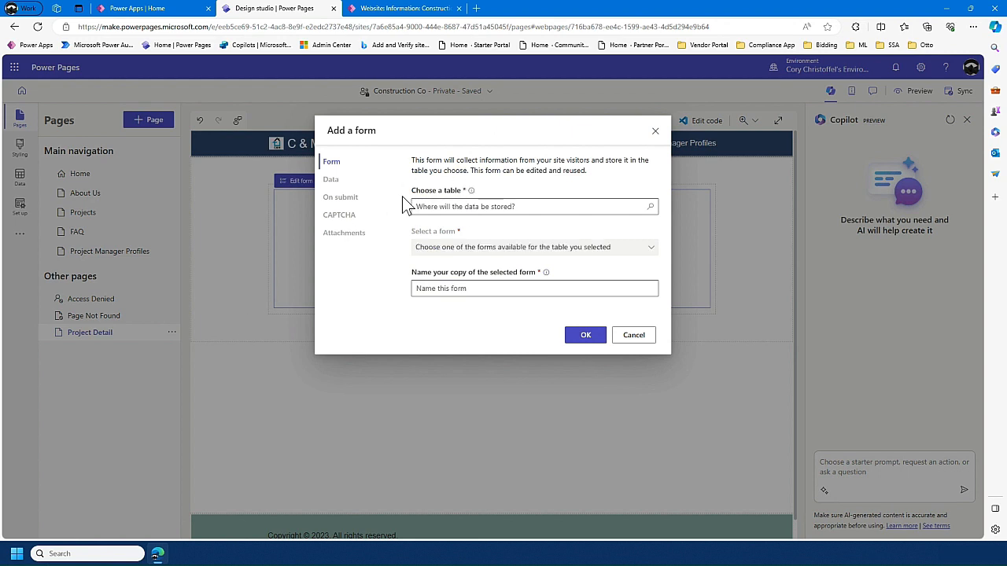
pyautogui.click(635, 207)
pyautogui.write('const')
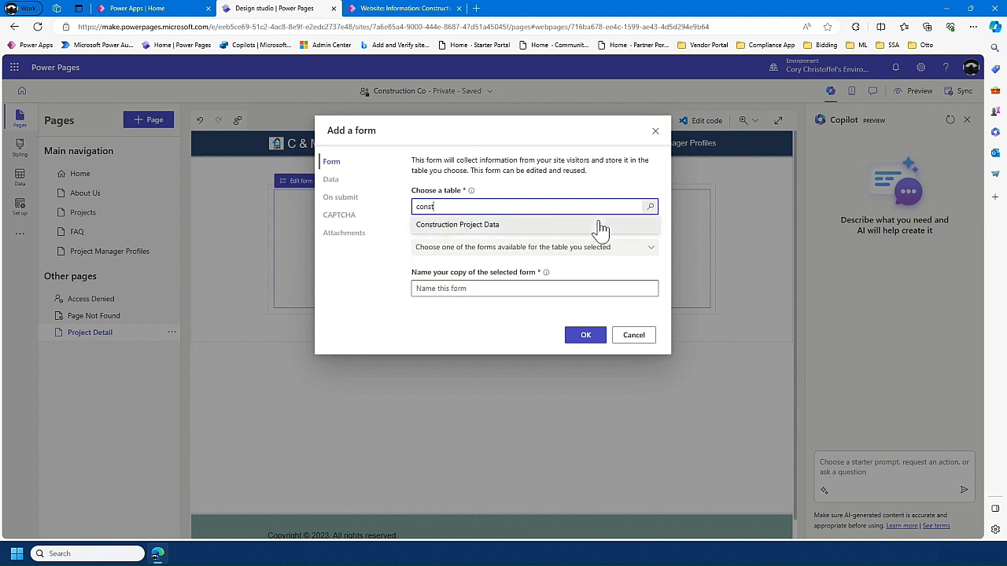
pyautogui.click(600, 225)
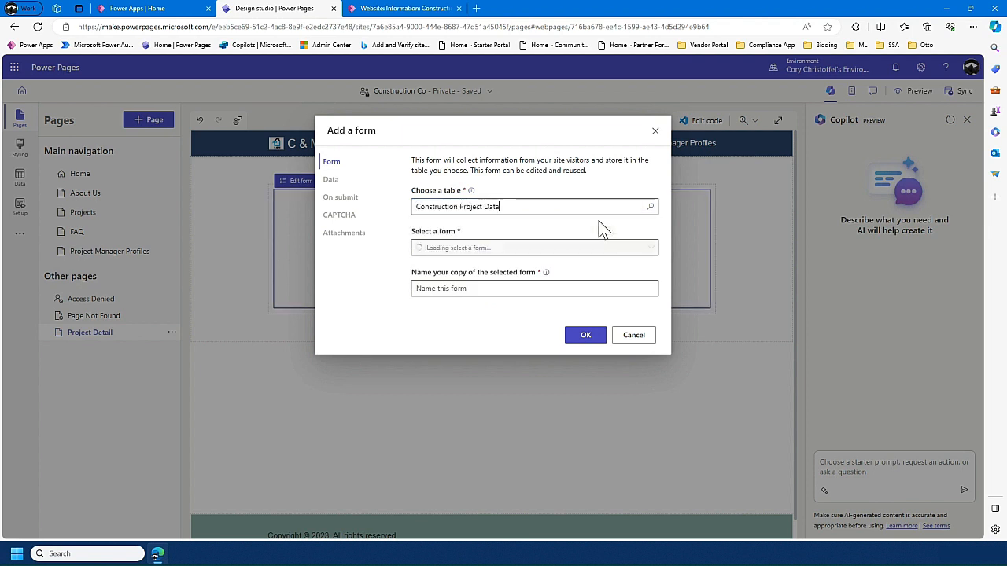
pyautogui.click(549, 248)
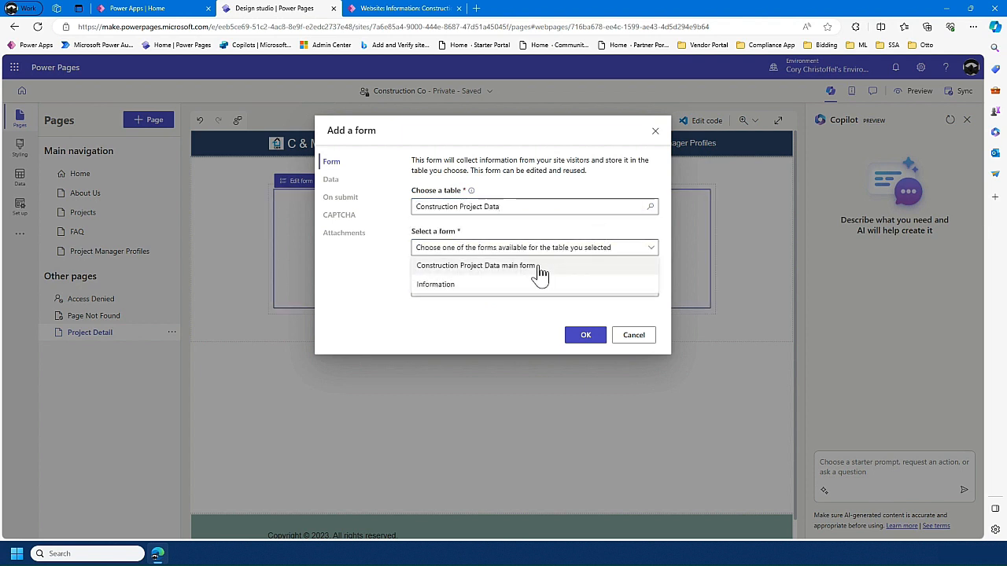
pyautogui.click(550, 267)
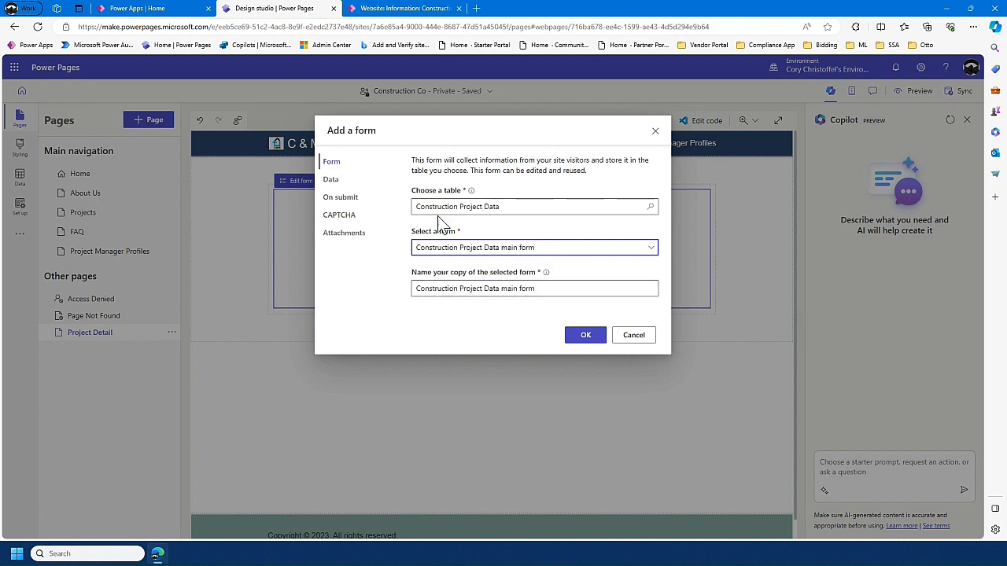
# - Set the data from the new form to Is read-only
pyautogui.click(351, 183)
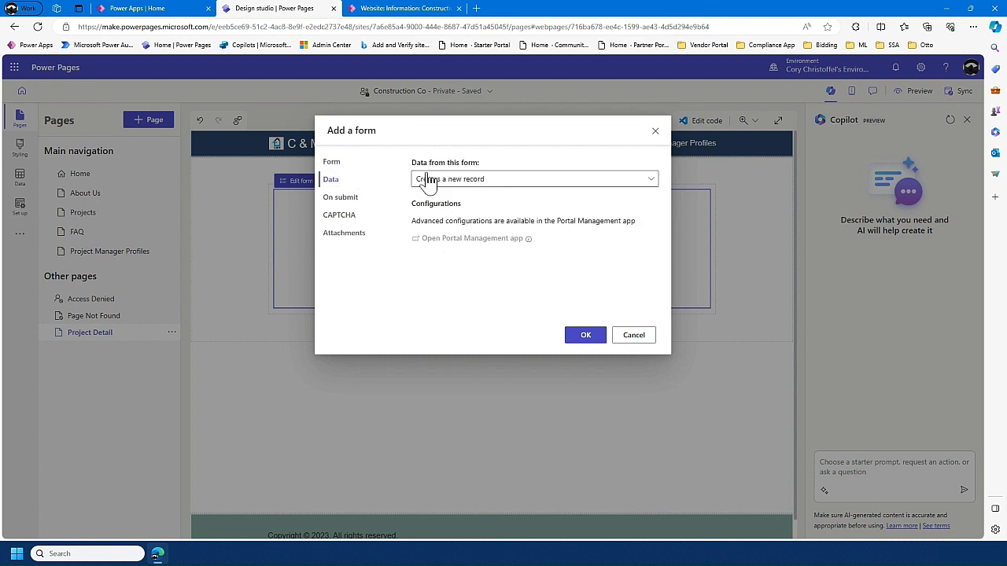
pyautogui.click(503, 181)
pyautogui.click(490, 240)
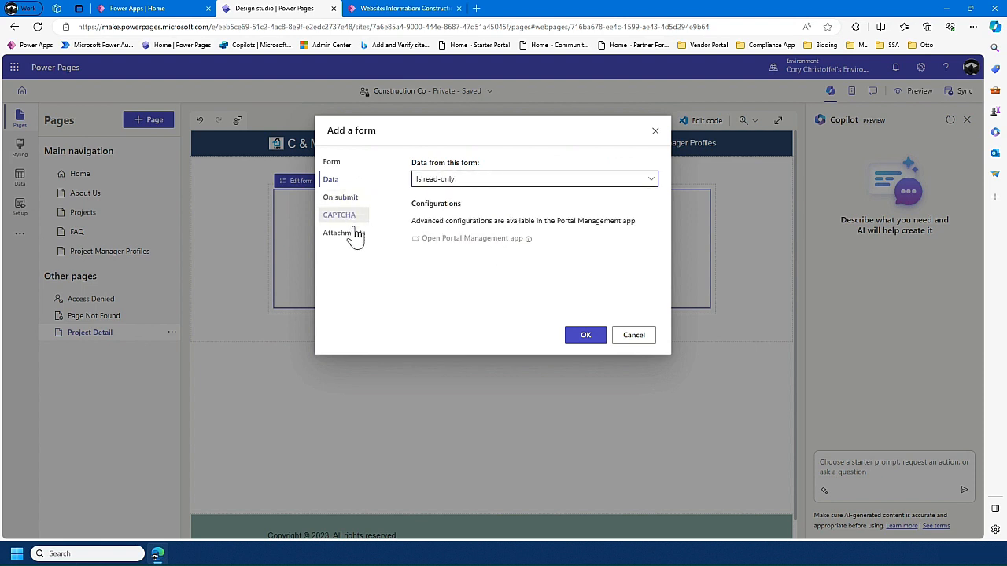
# - Review the form's submit and attachment settings, turn off CAPTCHA for anonymous and authenticated users, and finish adding the form
pyautogui.click(350, 197)
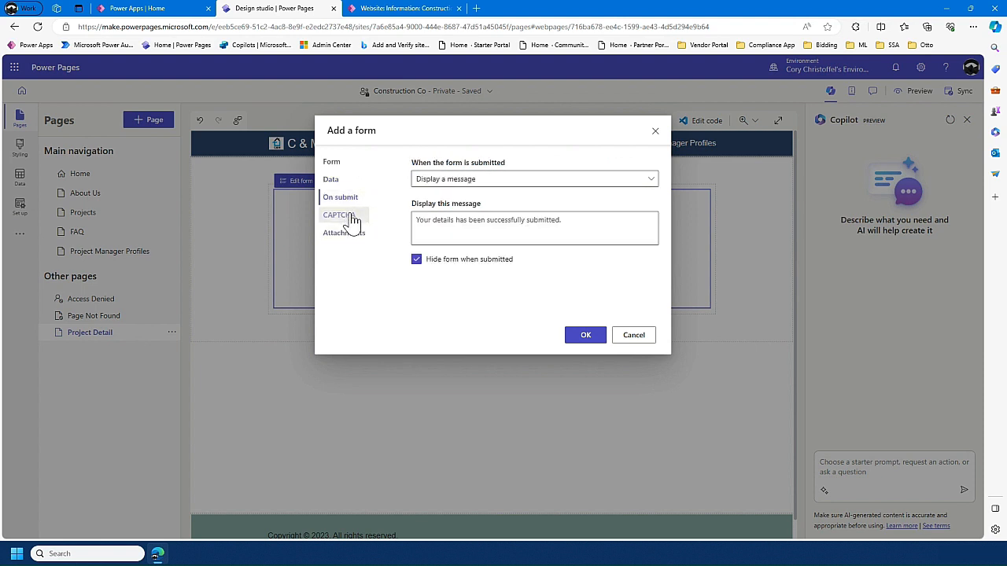
pyautogui.click(349, 217)
pyautogui.click(349, 233)
pyautogui.click(342, 213)
pyautogui.click(416, 162)
pyautogui.click(416, 178)
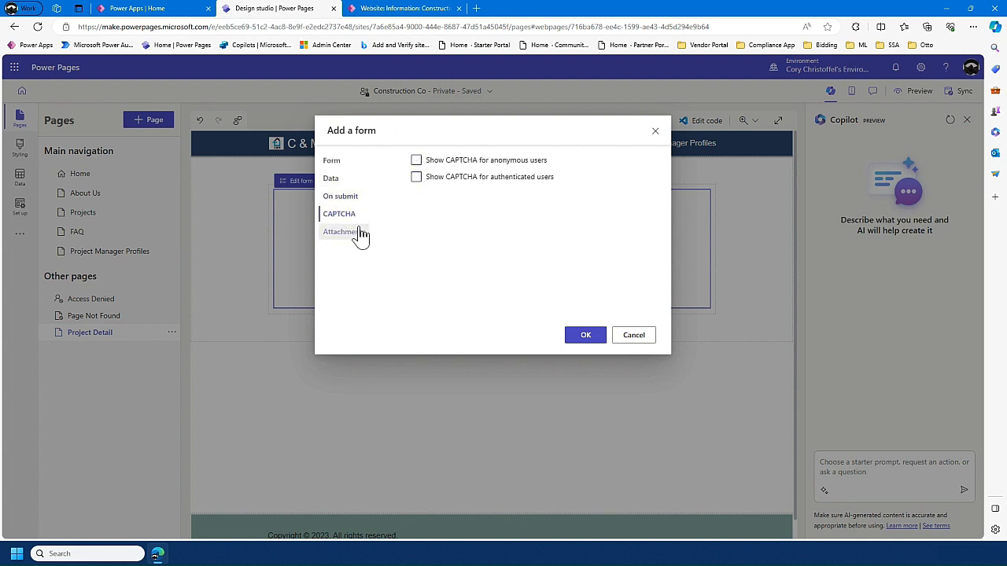
pyautogui.click(585, 336)
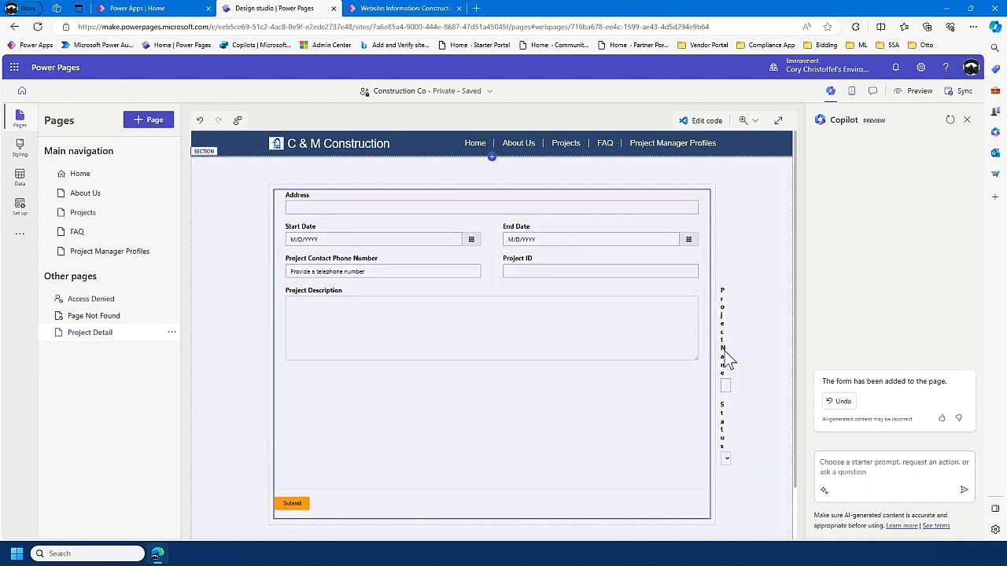
# - Examine the added form's layout and its attachment, CAPTCHA, submission and data settings, including the link to the Portal Management app
pyautogui.click(722, 334)
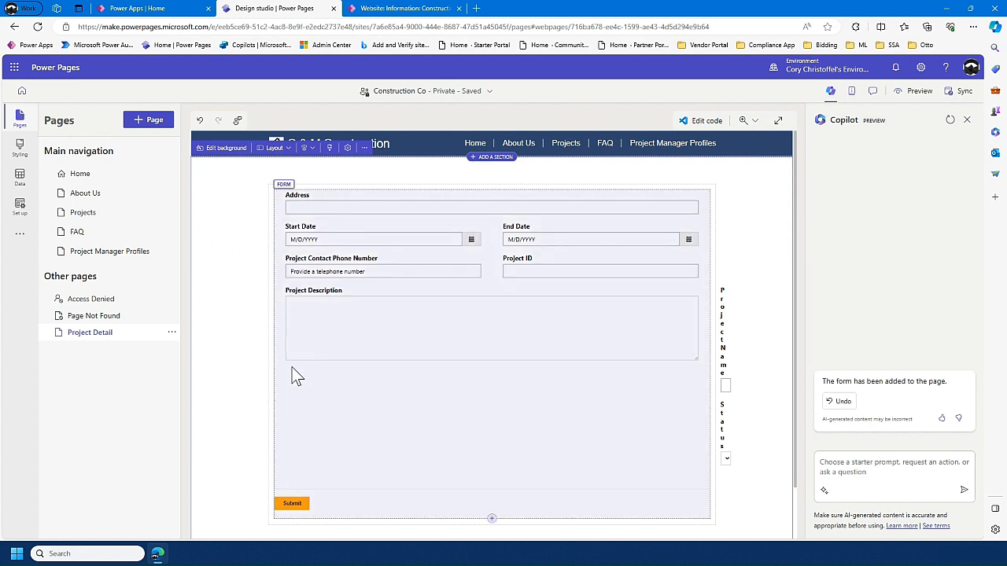
pyautogui.click(288, 298)
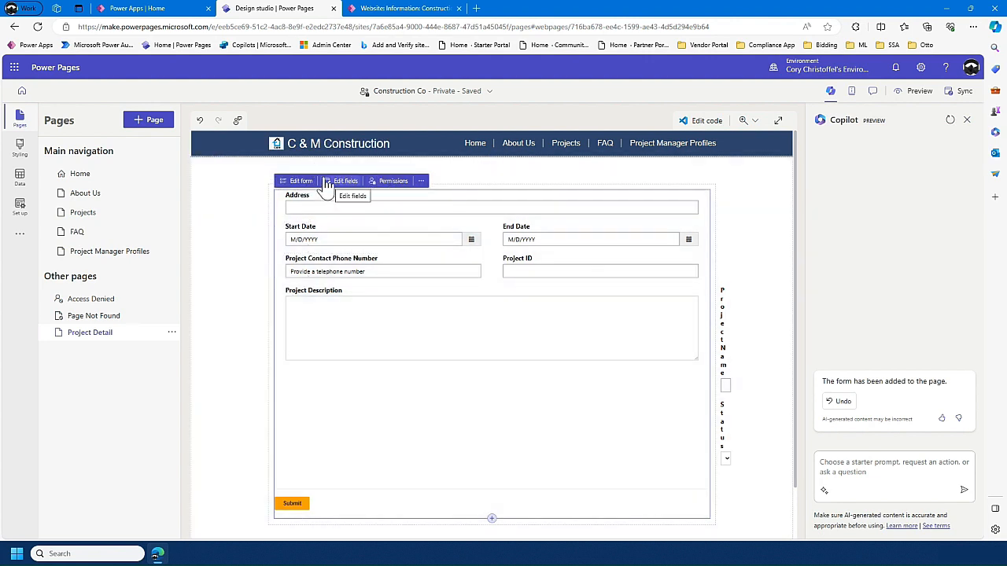
pyautogui.click(301, 187)
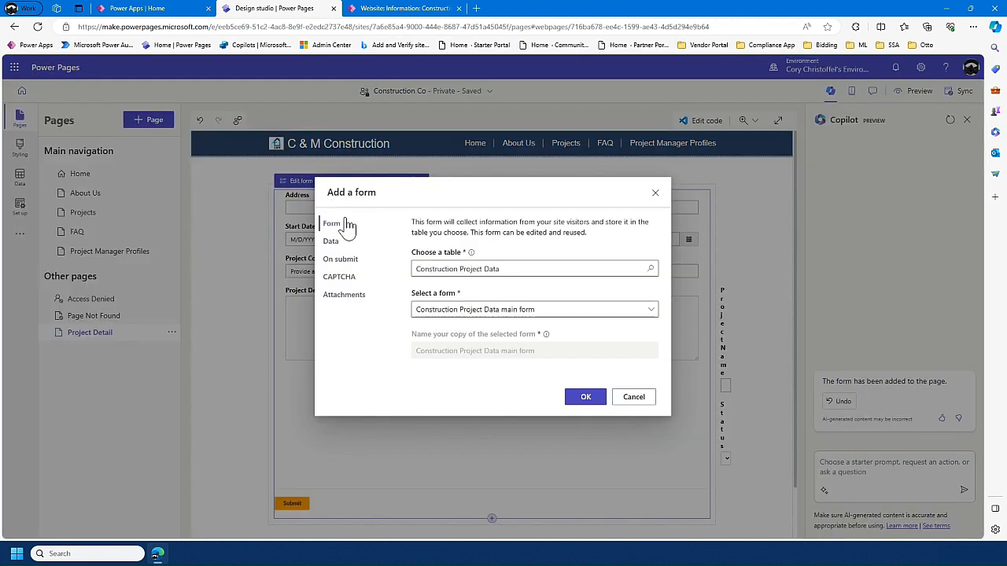
pyautogui.click(353, 302)
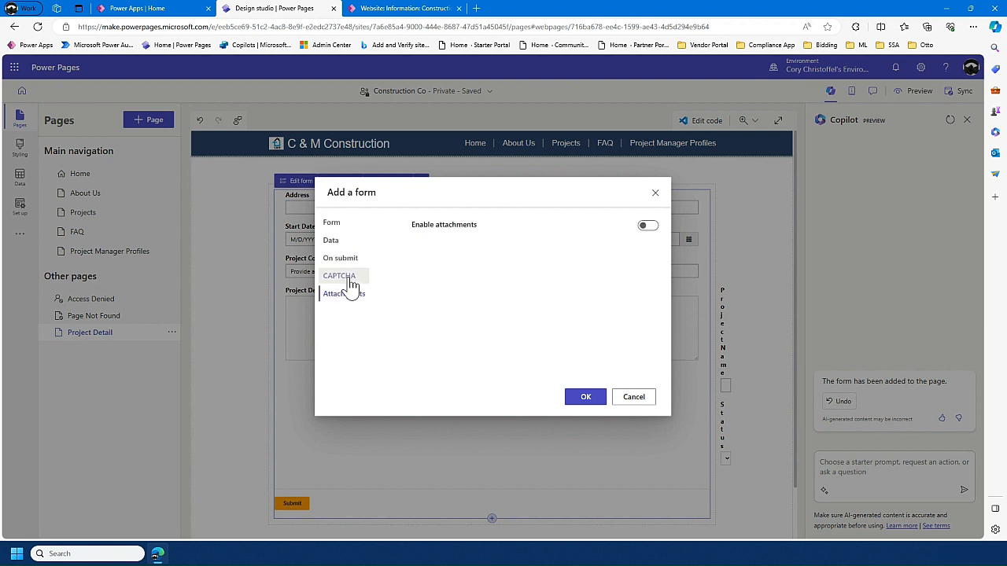
pyautogui.click(345, 277)
pyautogui.click(340, 258)
pyautogui.click(333, 242)
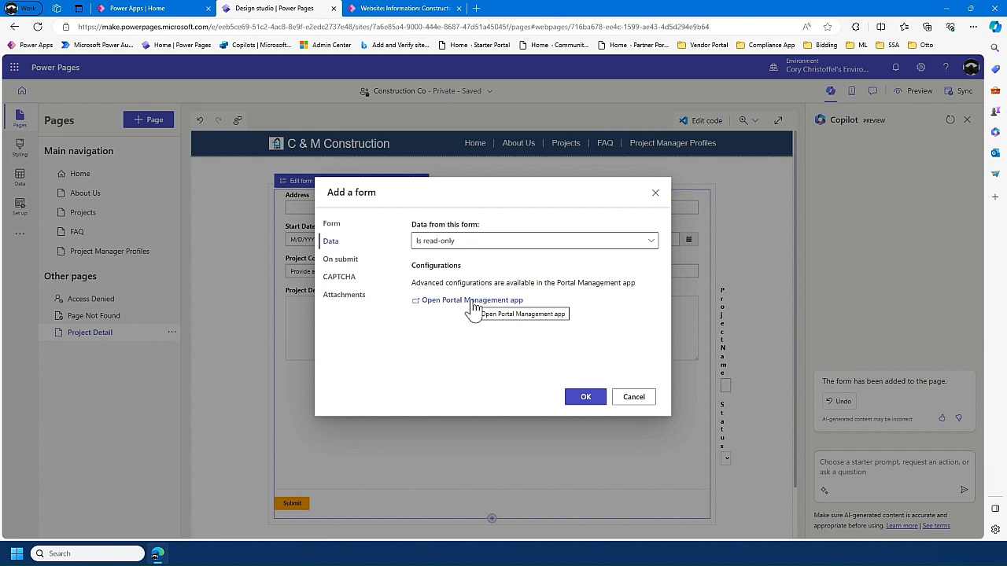
pyautogui.click(656, 194)
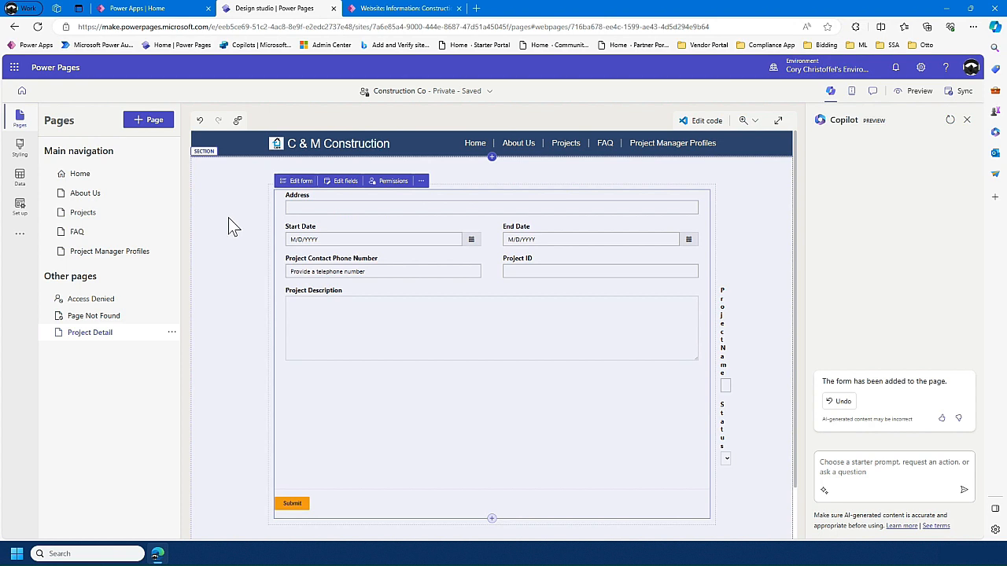
pyautogui.click(231, 221)
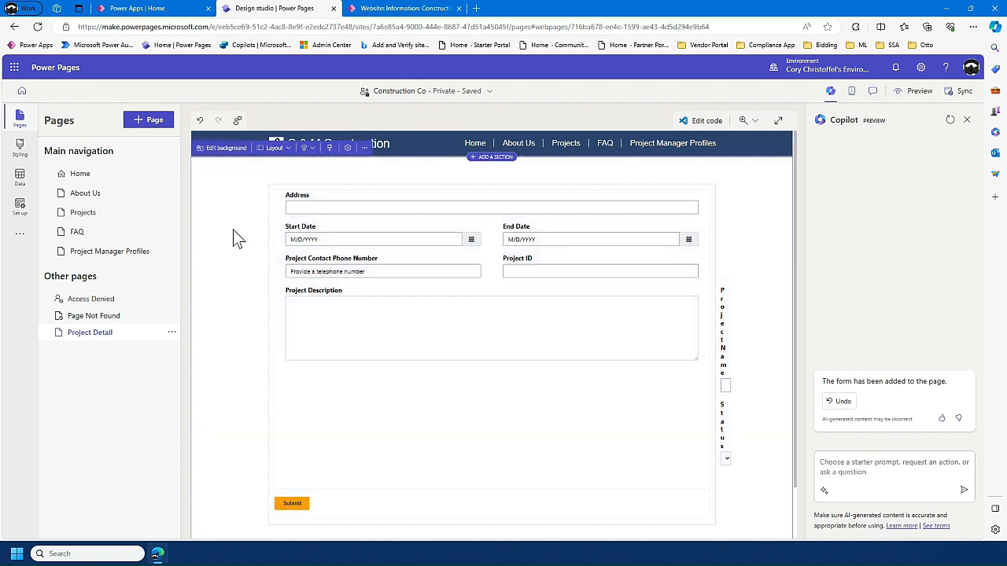
# - Return to the Home page, switch to Power Pages Management, and open the grid configuration of the External Project List record
pyautogui.click(110, 180)
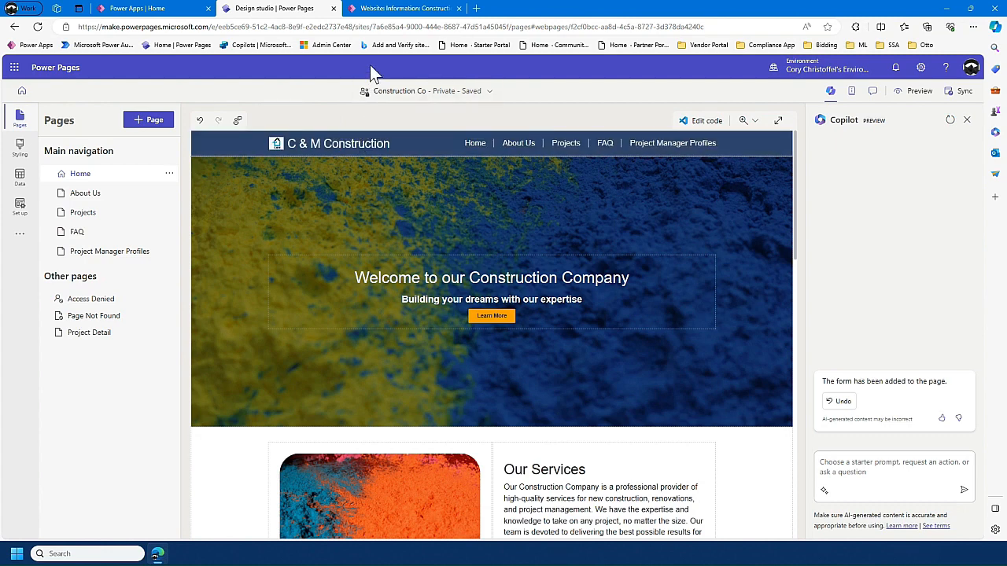
pyautogui.click(375, 15)
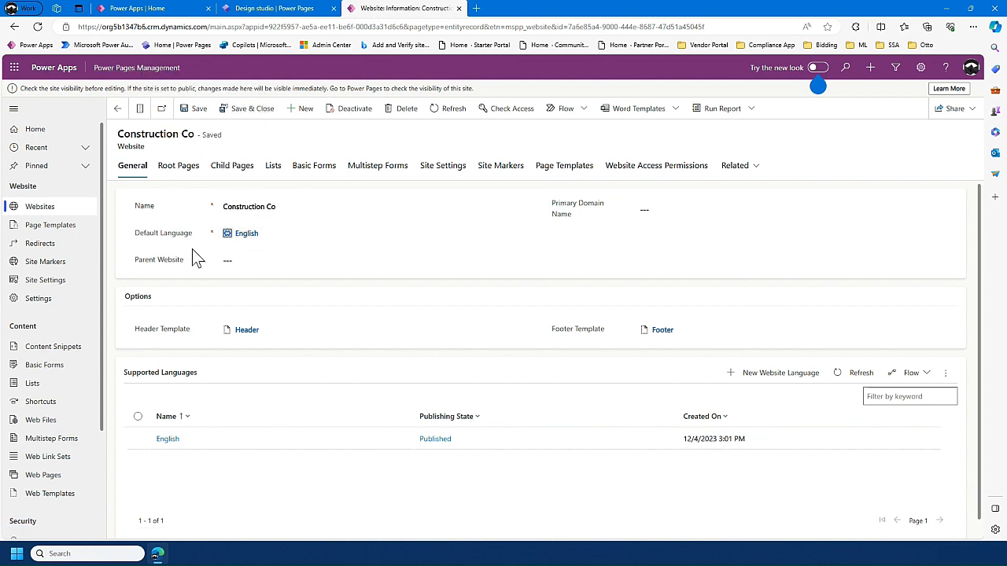
pyautogui.click(34, 383)
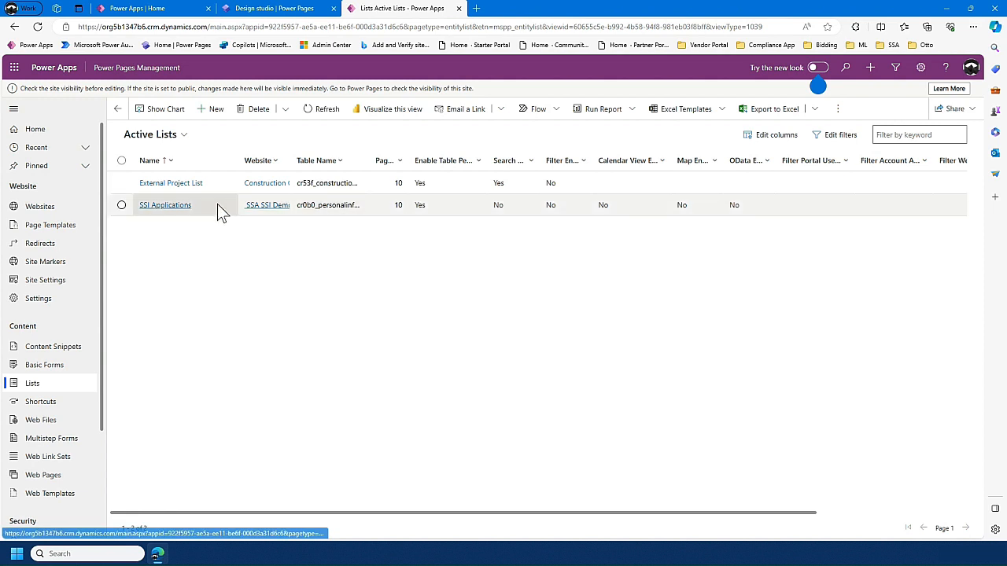
pyautogui.click(197, 183)
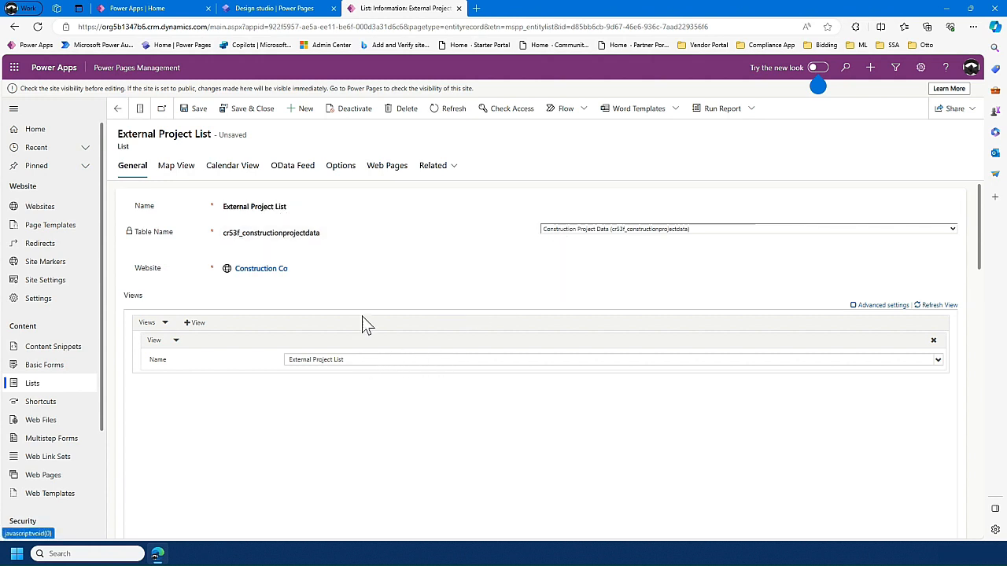
pyautogui.click(331, 171)
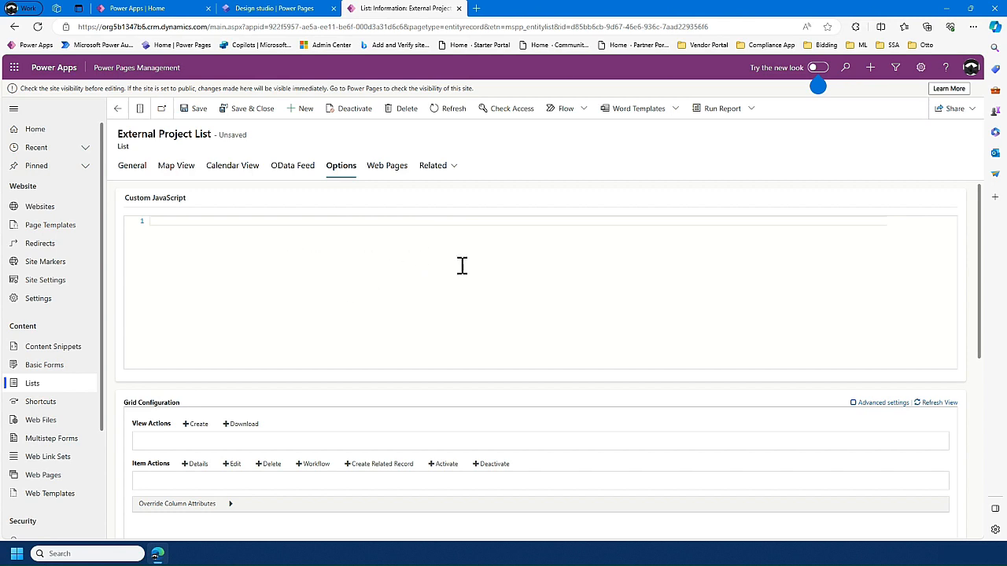
pyautogui.scroll(-3, 462, 266)
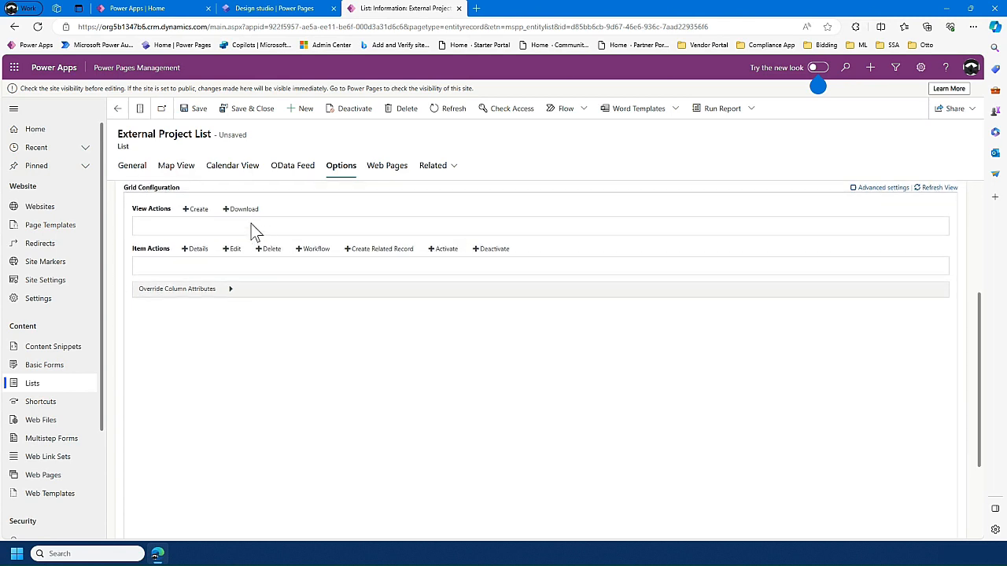
# - Add a Details item action to the list with target type Webpage, redirecting to Project Detail (Construction Co)
pyautogui.click(198, 250)
pyautogui.click(339, 287)
pyautogui.click(344, 315)
pyautogui.click(350, 307)
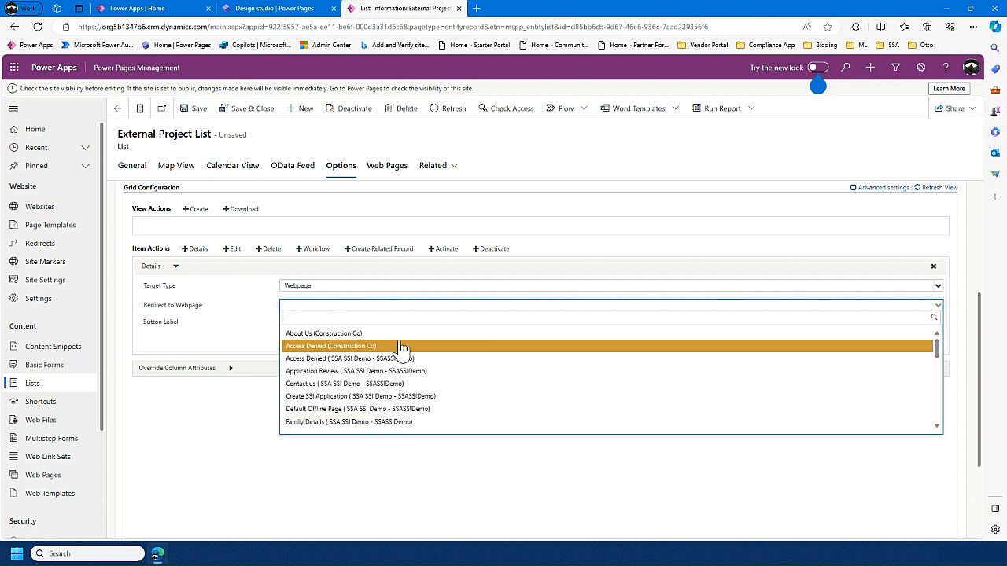
pyautogui.scroll(-3, 403, 362)
pyautogui.scroll(-2, 403, 382)
pyautogui.scroll(-3, 417, 382)
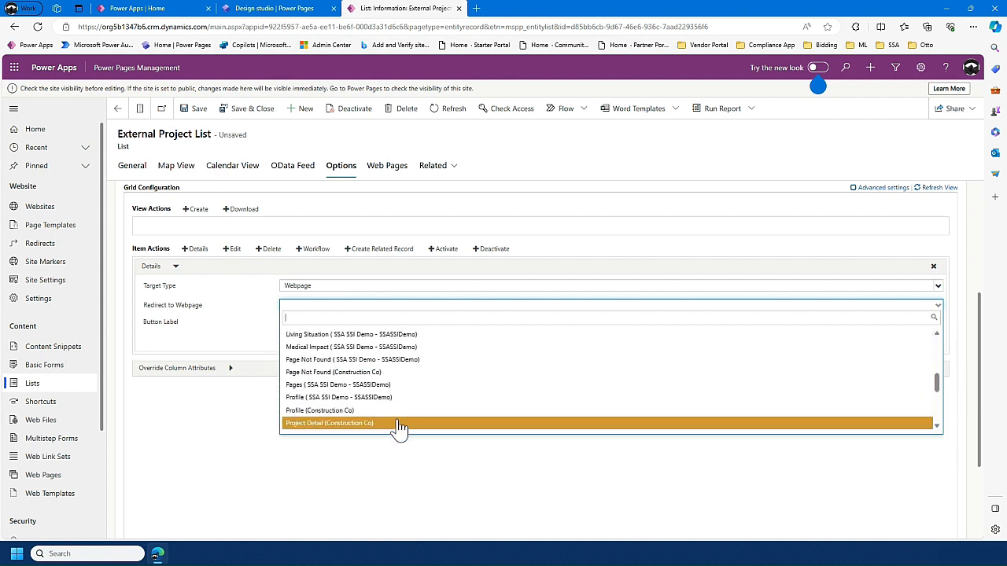
pyautogui.click(400, 425)
# - Set the Details action's button label to View Details and save the External Project List
pyautogui.click(331, 340)
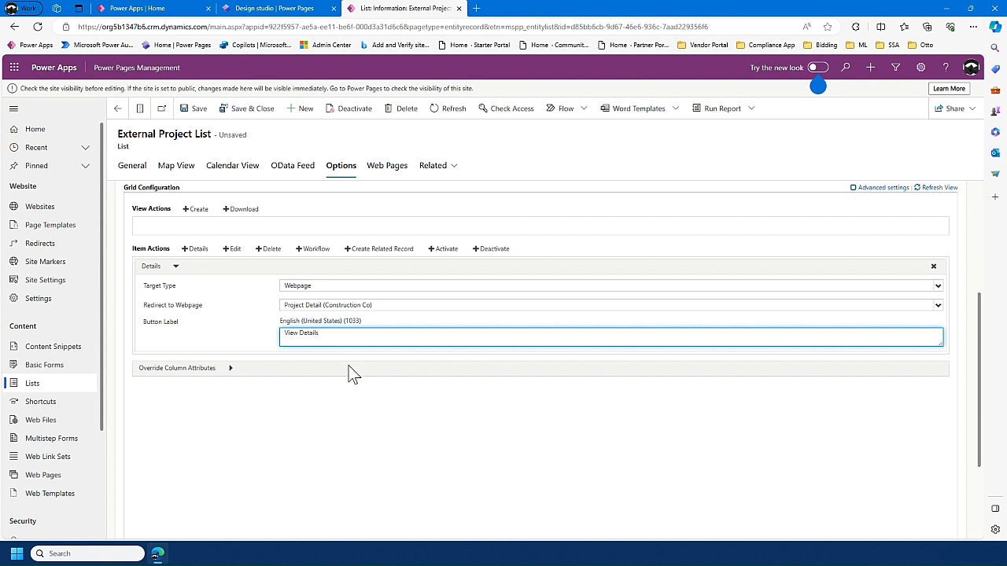
pyautogui.click(240, 373)
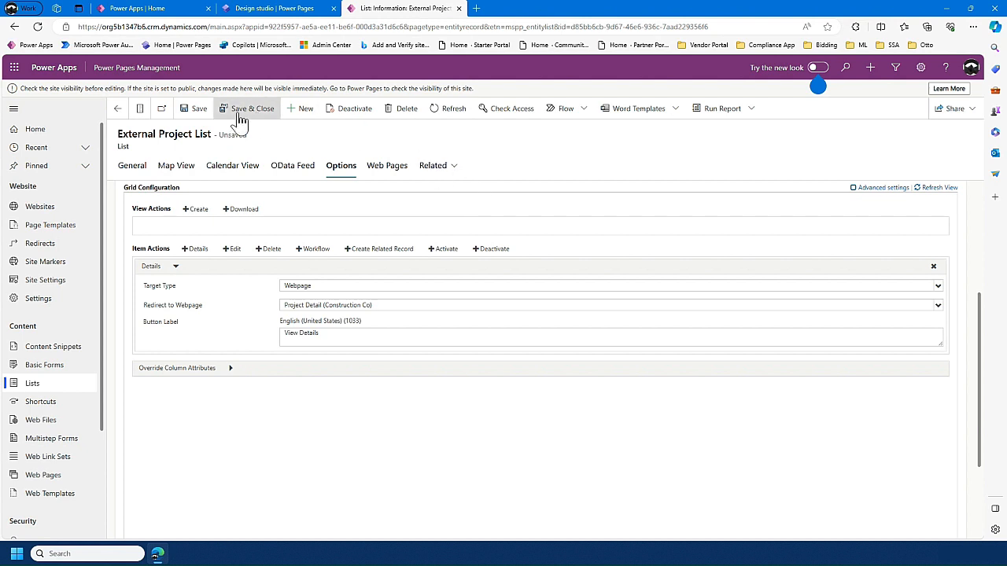
pyautogui.click(203, 110)
# - Open the Construction Project Data main form record from the basic forms and review its general settings
pyautogui.click(75, 385)
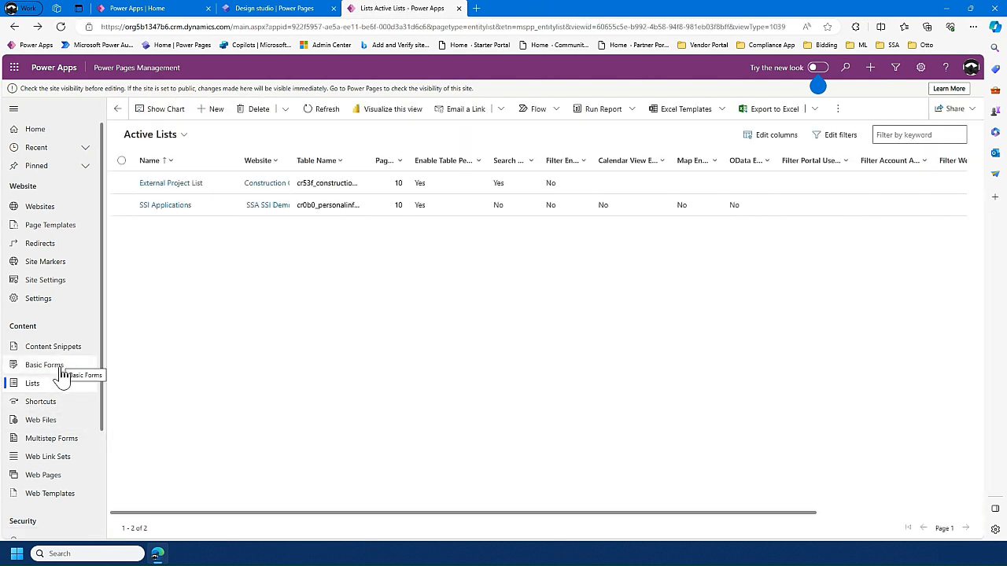
pyautogui.click(62, 370)
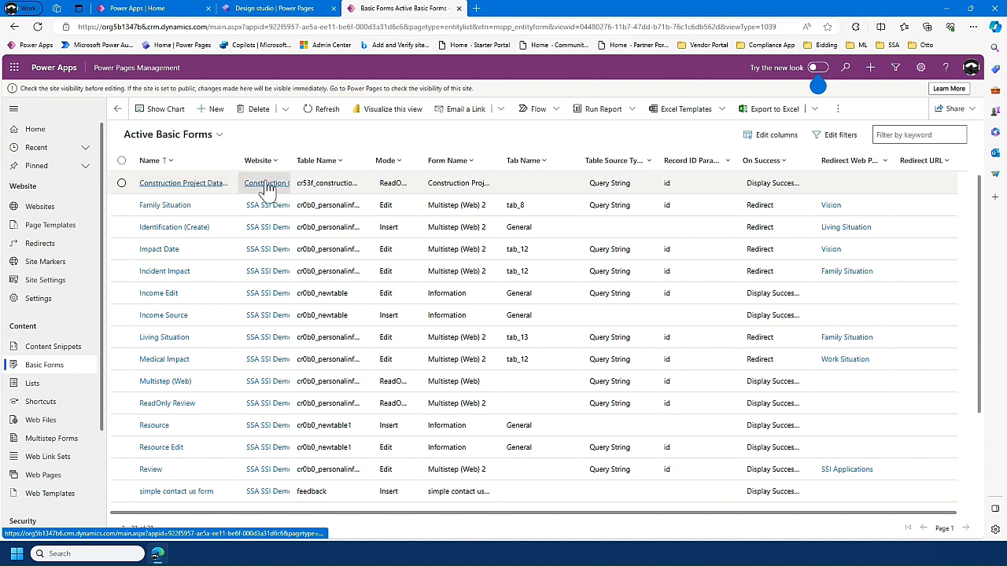
pyautogui.click(178, 186)
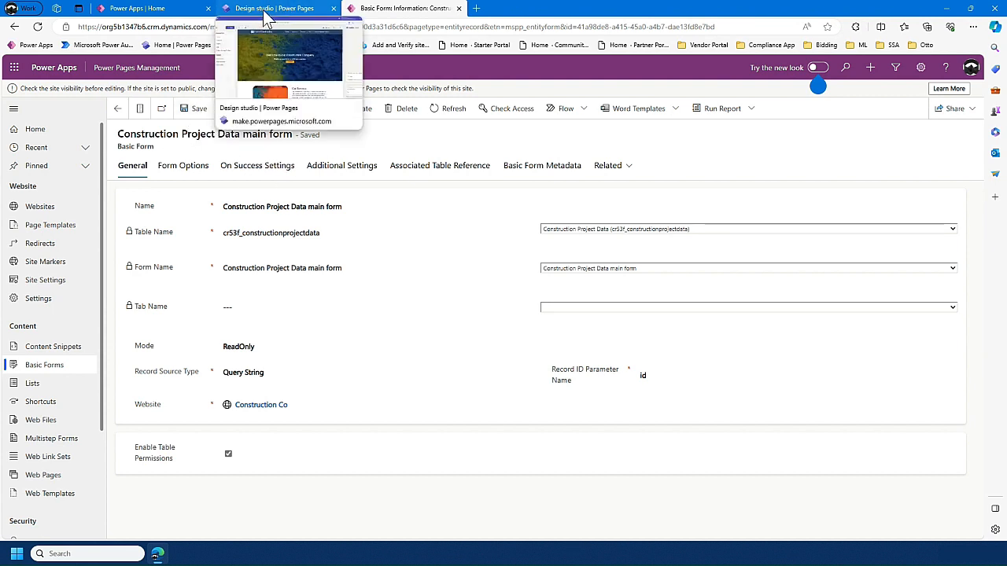
# - Switch to the Power Pages design studio, sync the site, and select the Project List on Home to check its row actions
pyautogui.click(265, 17)
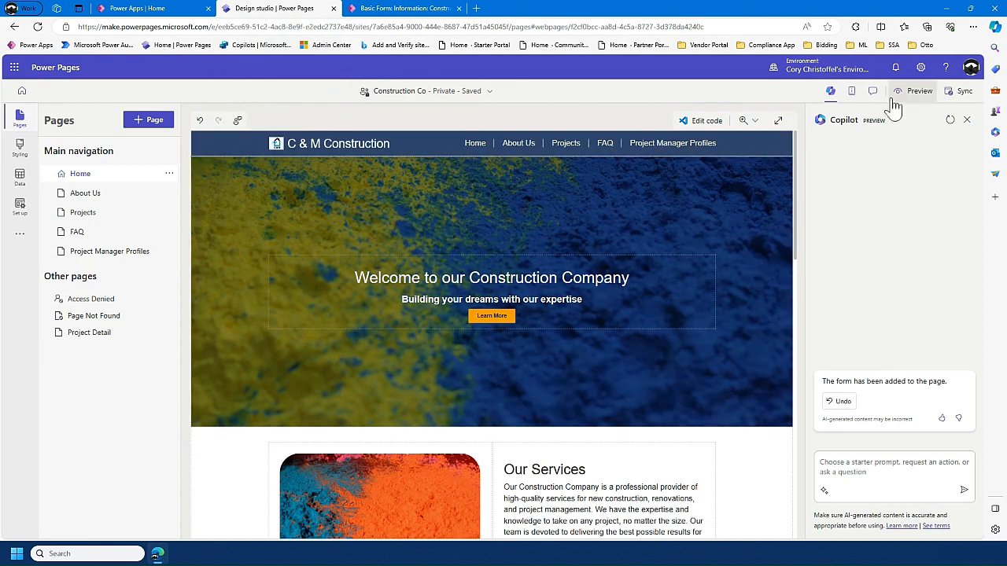
pyautogui.click(963, 102)
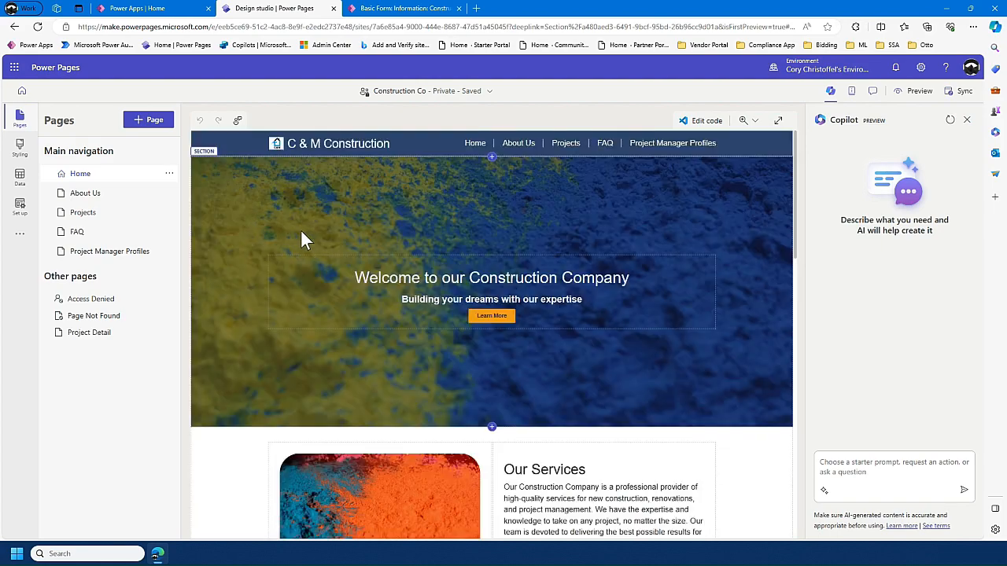
pyautogui.scroll(-6, 337, 246)
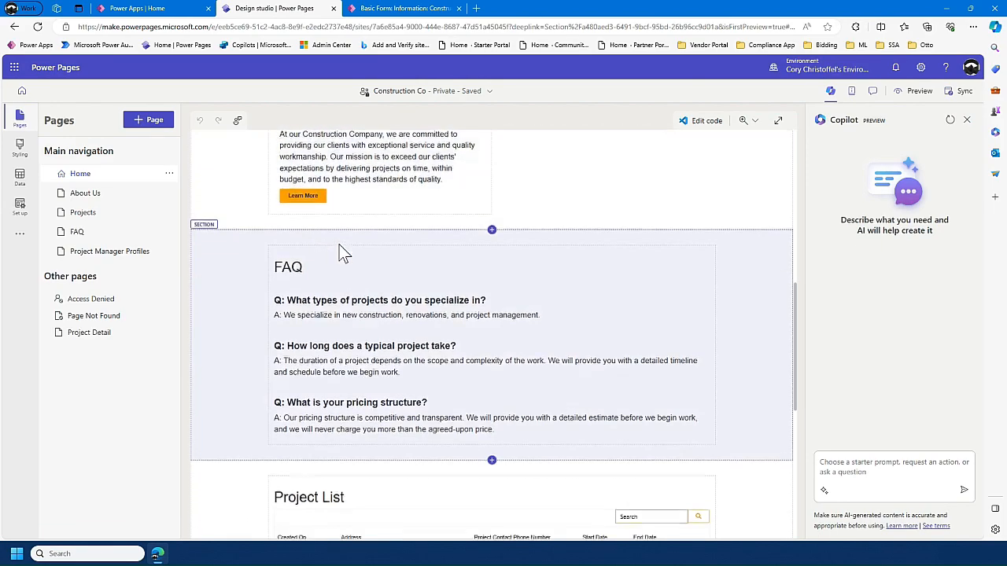
pyautogui.scroll(-5, 329, 277)
pyautogui.scroll(2, 483, 225)
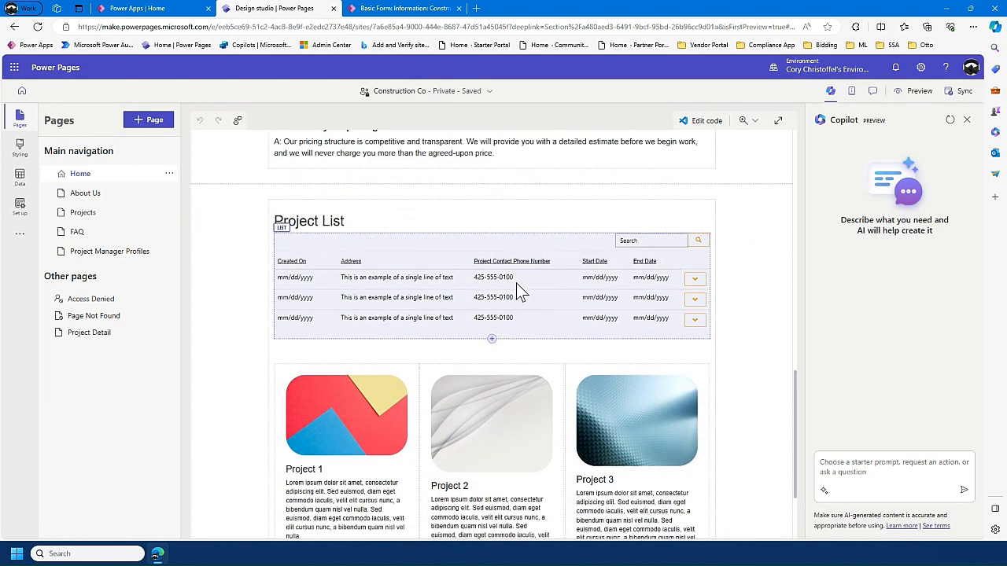
pyautogui.click(696, 286)
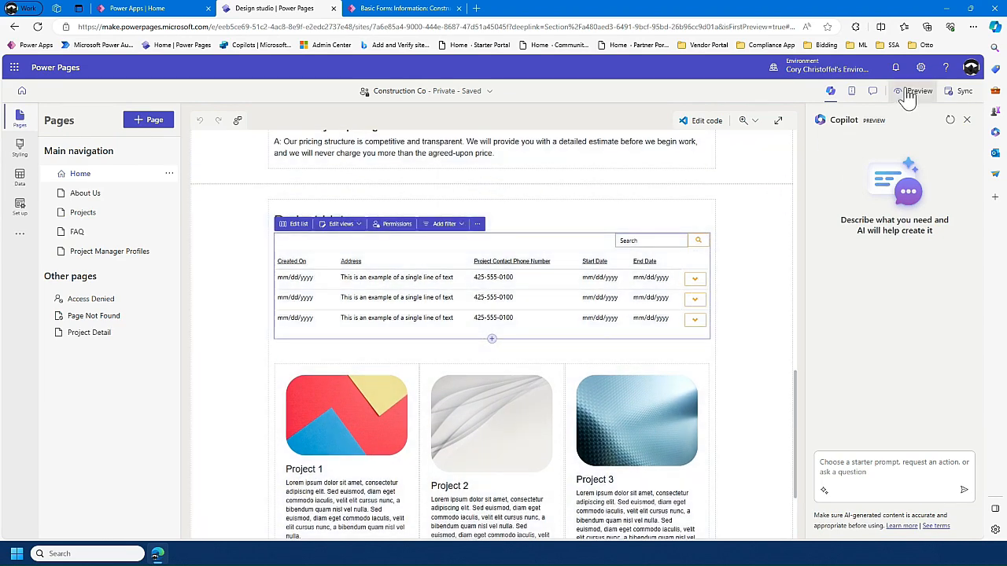
# - Preview the site on desktop, open the details of the 123 Main St project from the Project List, and return to Home
pyautogui.click(912, 92)
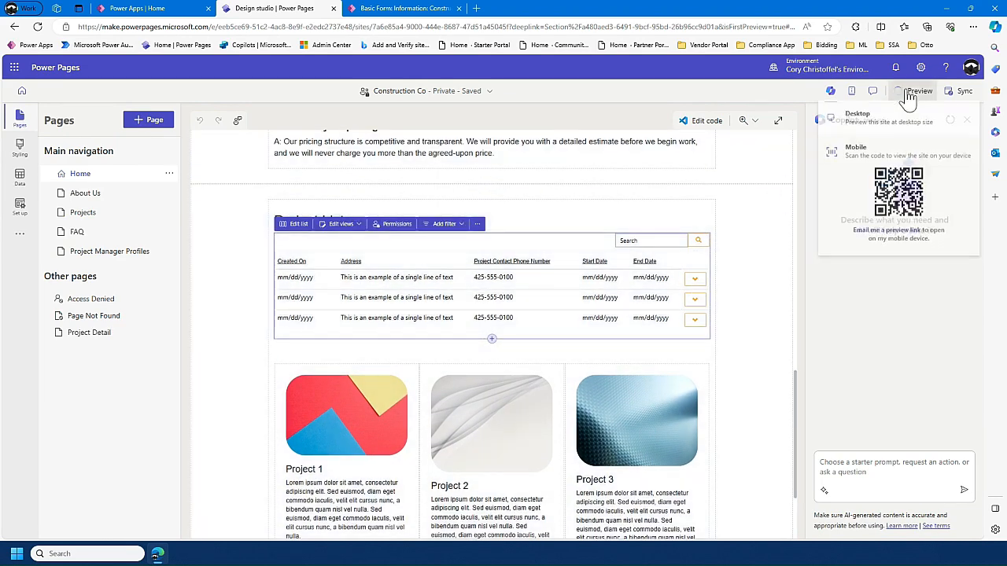
pyautogui.click(879, 128)
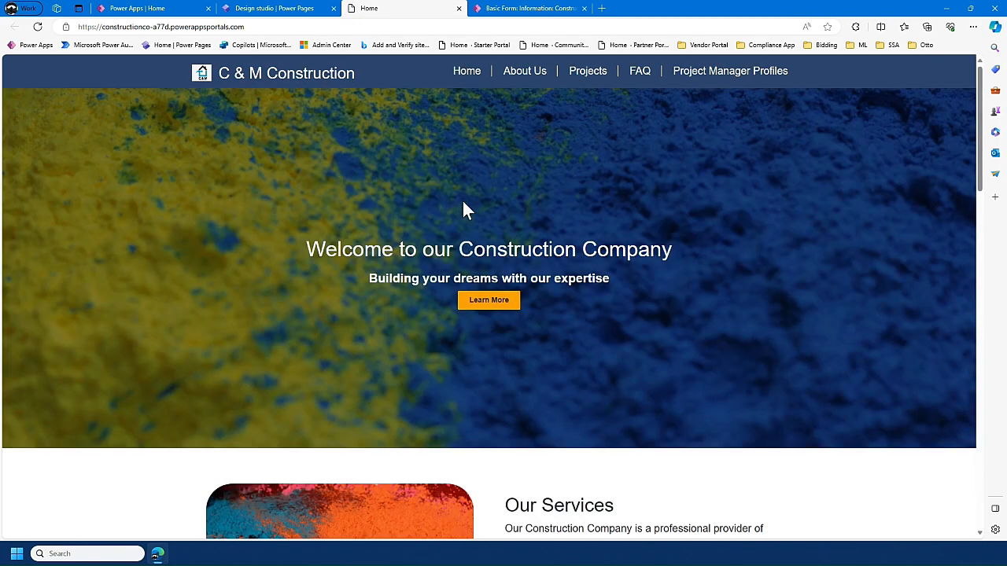
pyautogui.scroll(-7, 464, 211)
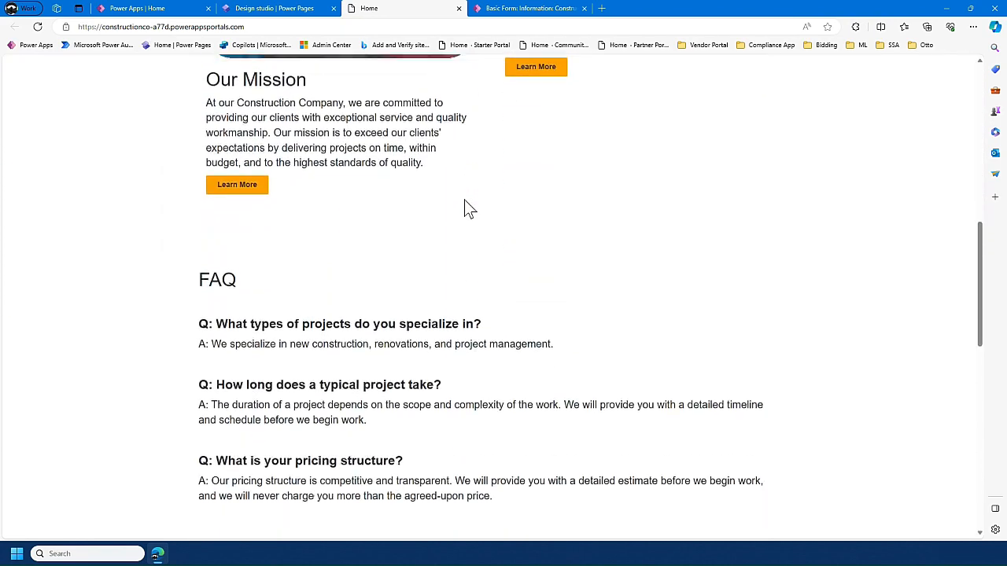
pyautogui.scroll(-5, 464, 203)
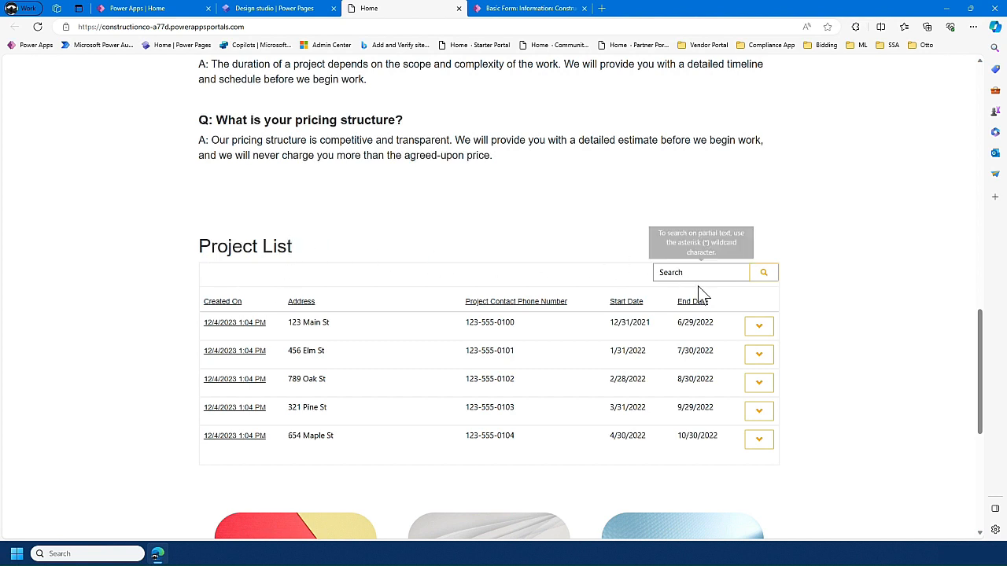
pyautogui.click(767, 329)
pyautogui.click(796, 354)
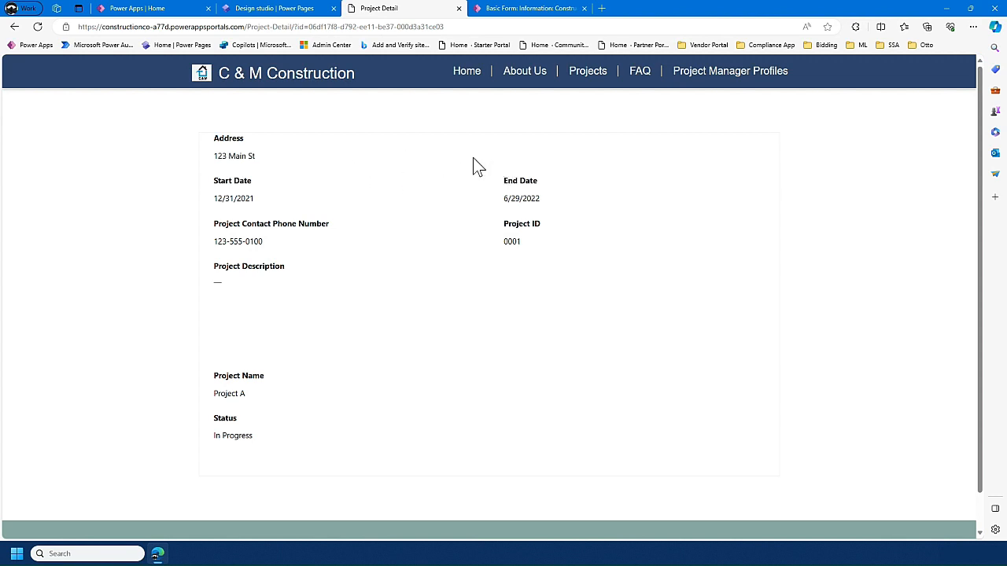
pyautogui.click(449, 196)
pyautogui.hotkey('alt', 'Left')
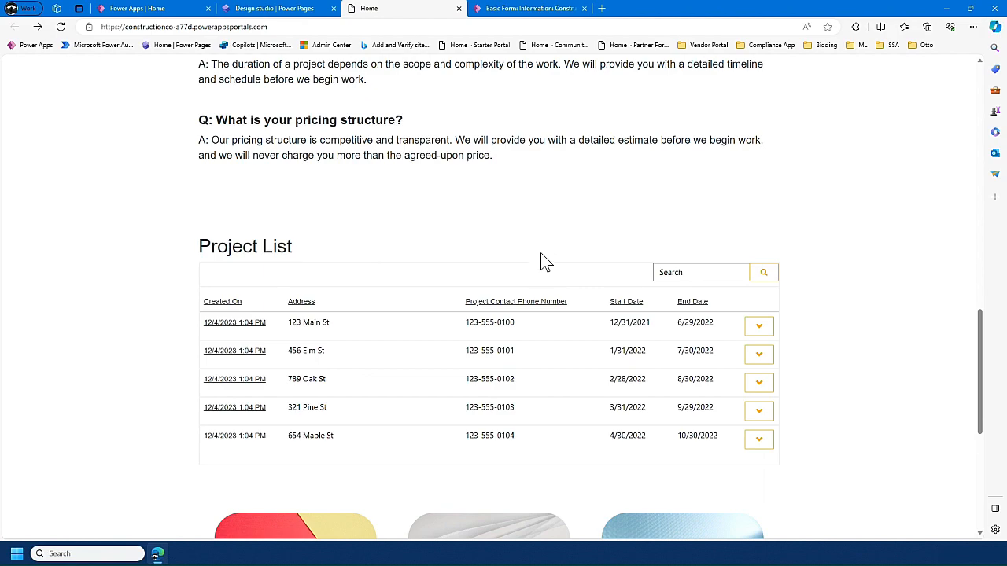
# - Return to the design studio, open the Home page's code in Visual Studio Code for the Web, and start Copilot for Power Pages
pyautogui.scroll(3, 446, 259)
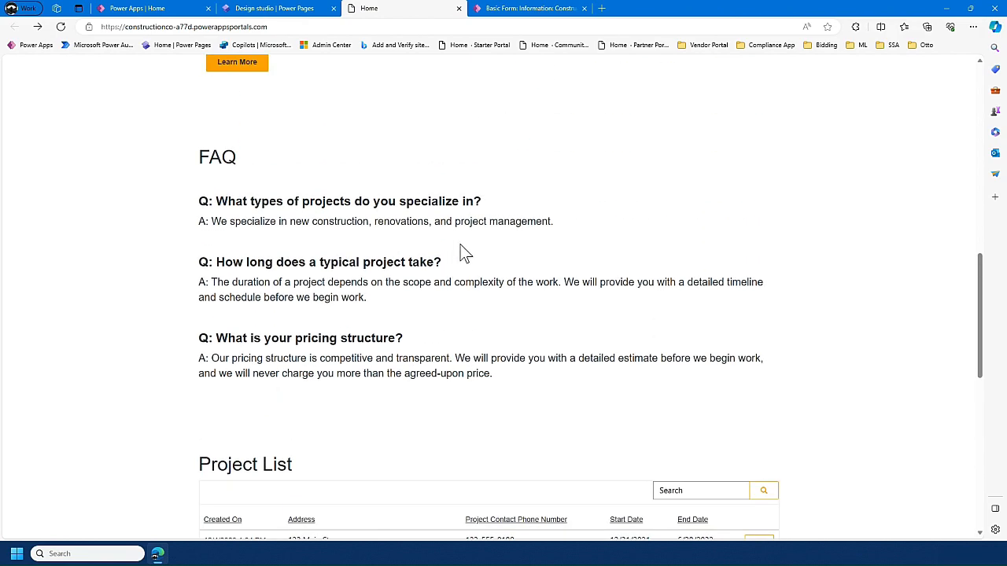
pyautogui.scroll(9, 465, 252)
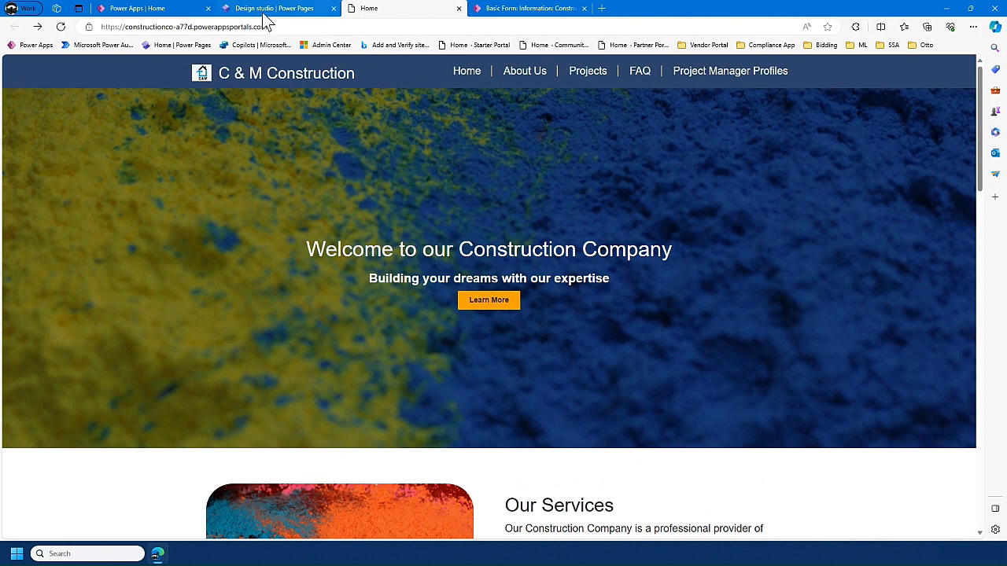
pyautogui.click(267, 9)
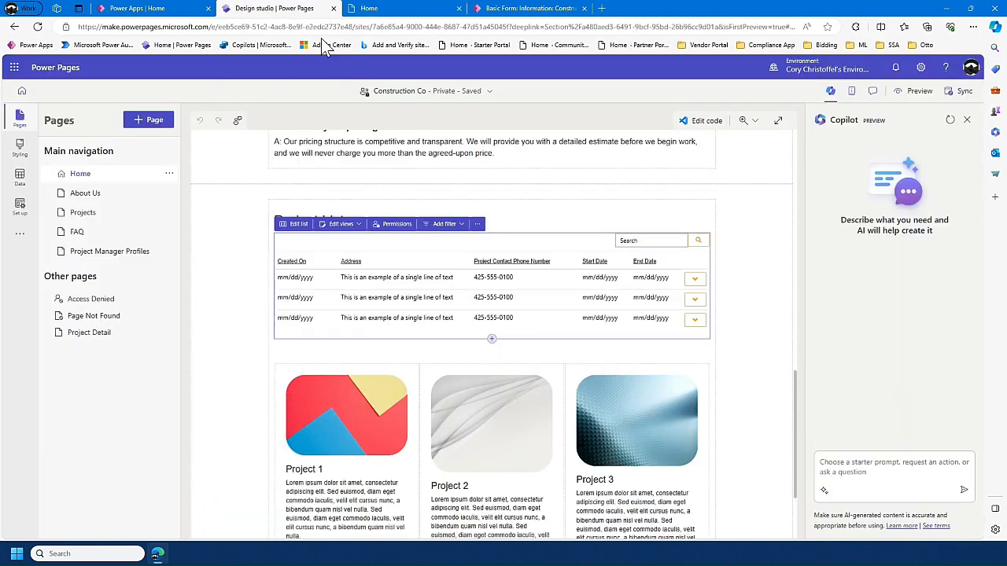
pyautogui.scroll(6, 275, 307)
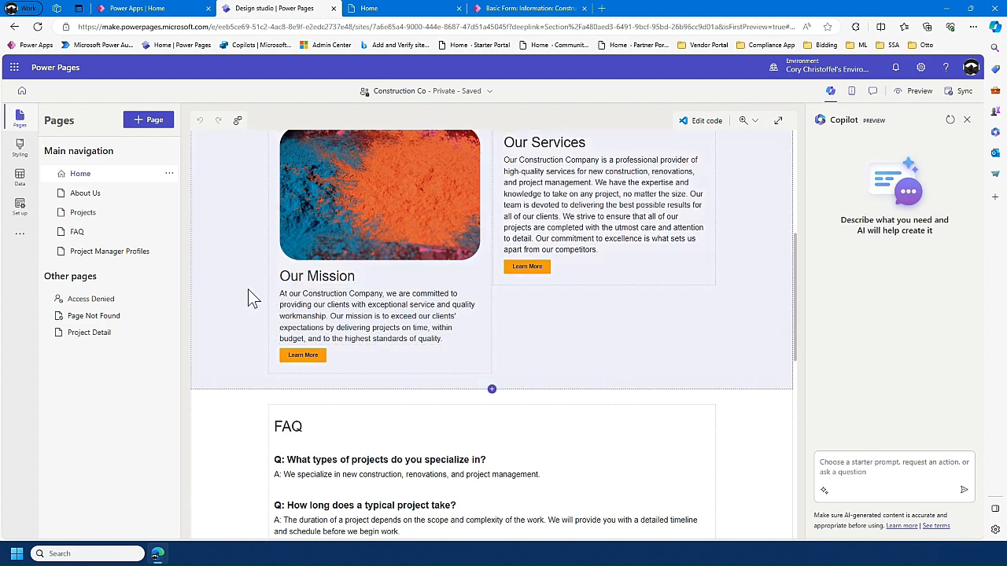
pyautogui.scroll(-2, 244, 289)
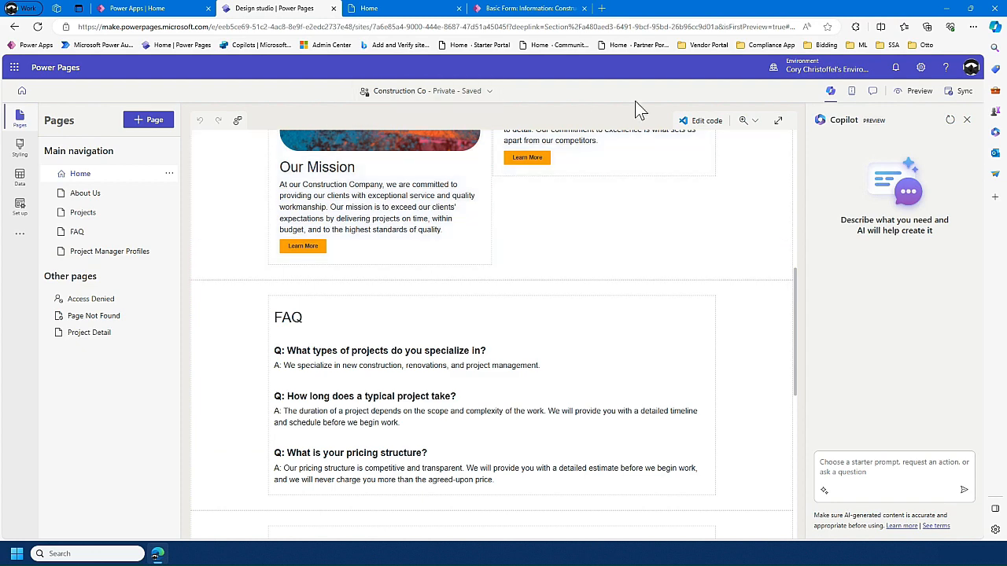
pyautogui.click(703, 123)
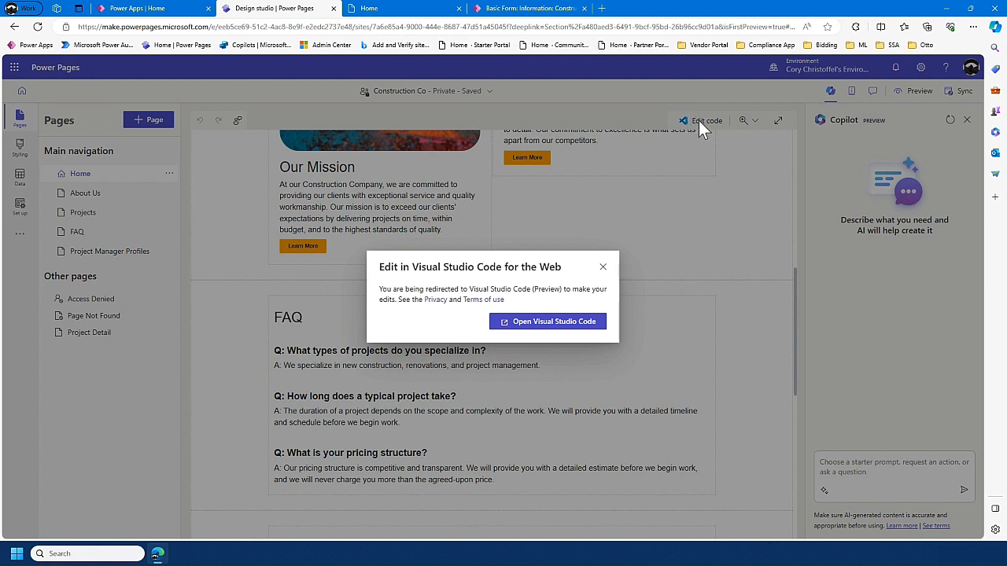
pyautogui.click(580, 326)
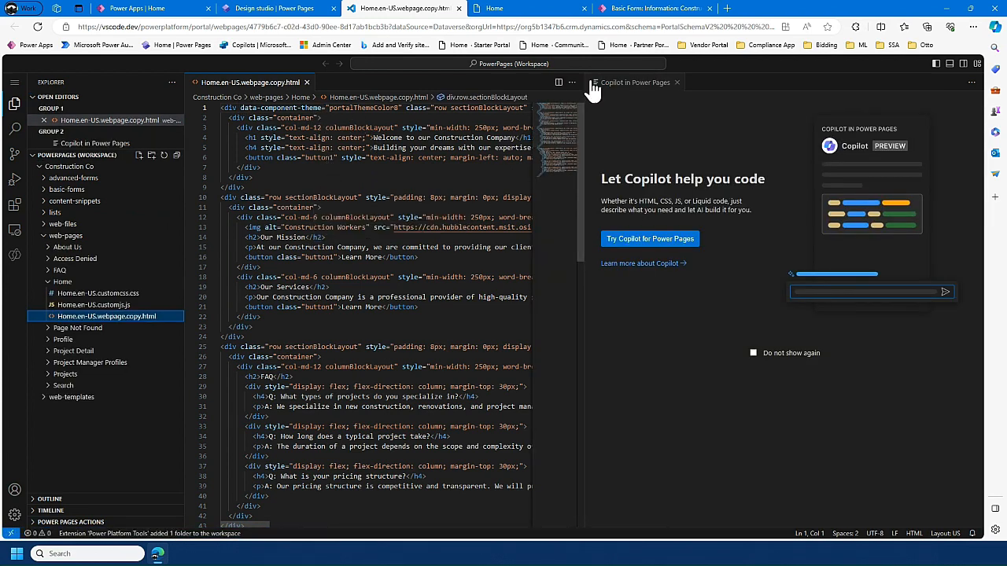
pyautogui.click(662, 240)
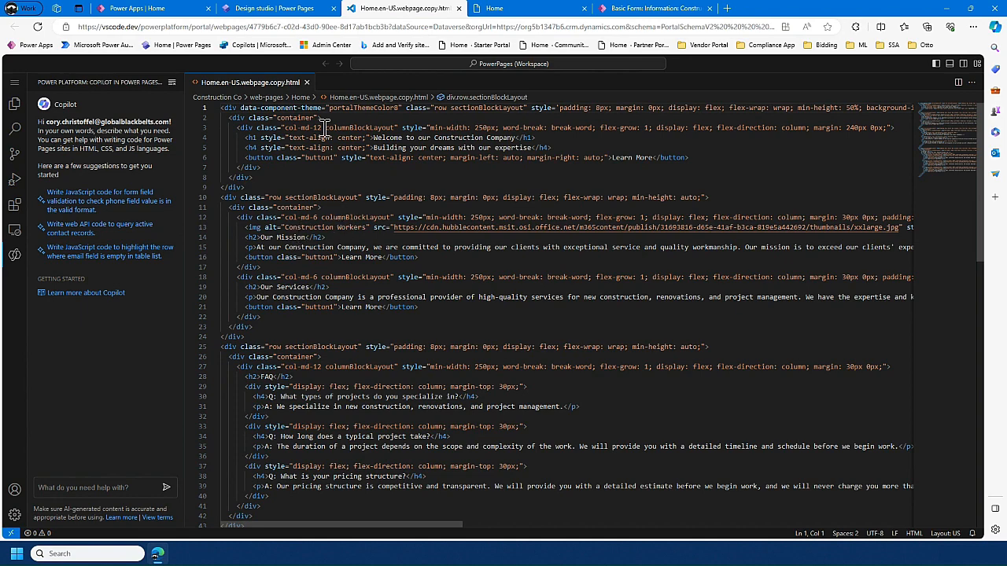
# - Switch back to the design studio, dismiss the sync prompt, and examine the Home page sections down to the Project List
pyautogui.click(293, 10)
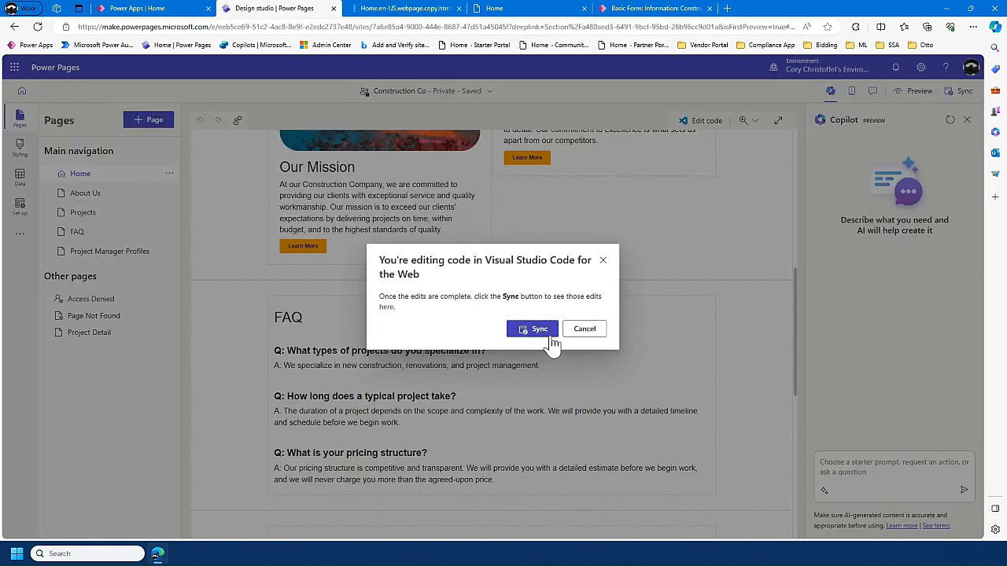
pyautogui.click(602, 261)
pyautogui.scroll(1, 455, 348)
pyautogui.scroll(5, 286, 282)
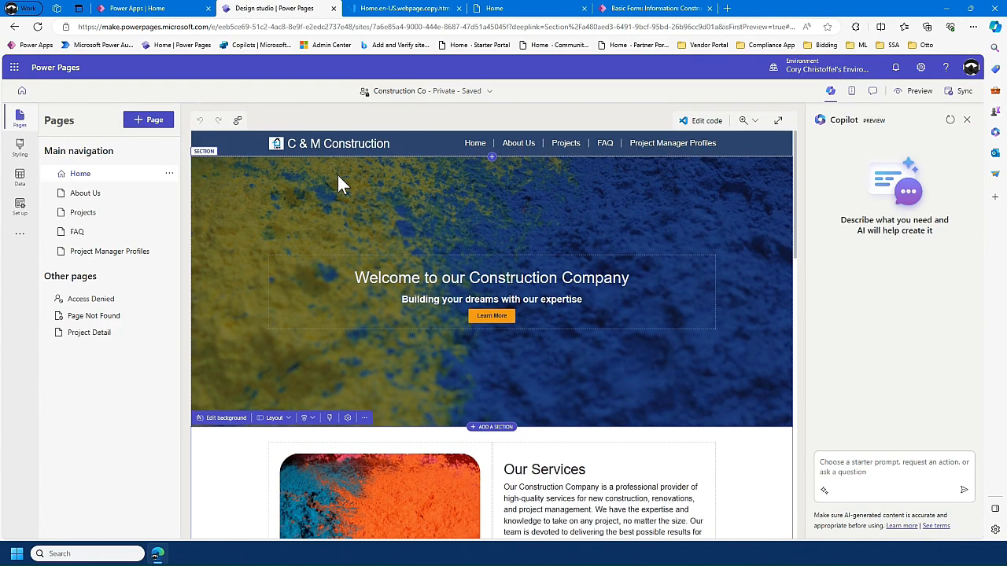
pyautogui.scroll(-5, 338, 181)
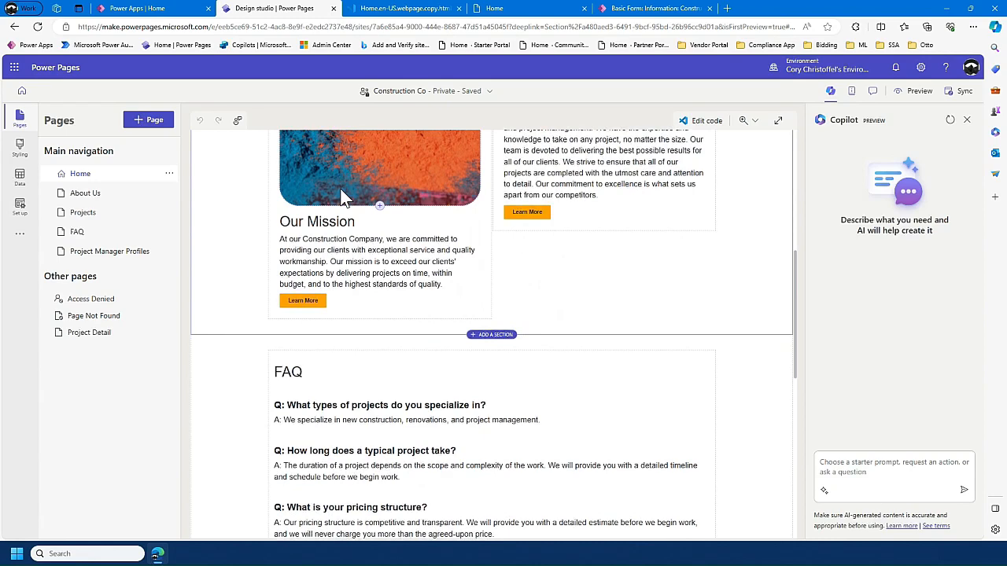
pyautogui.scroll(-2, 265, 310)
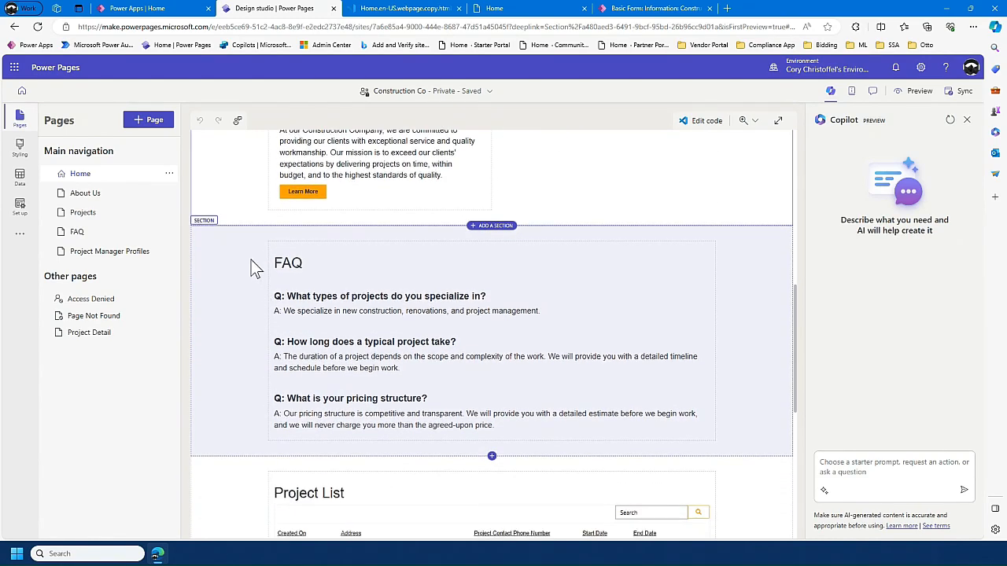
pyautogui.scroll(-5, 244, 264)
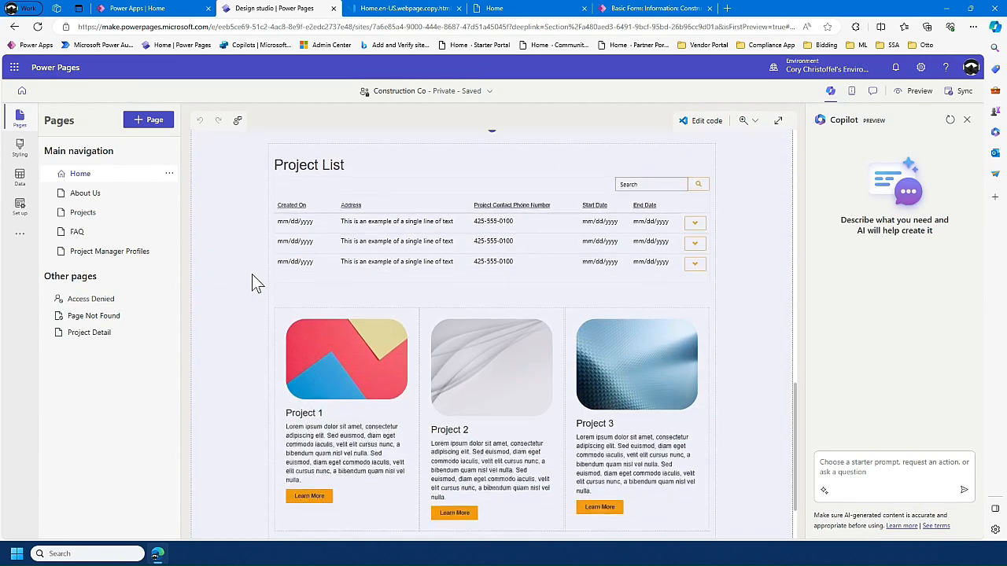
pyautogui.scroll(4, 270, 318)
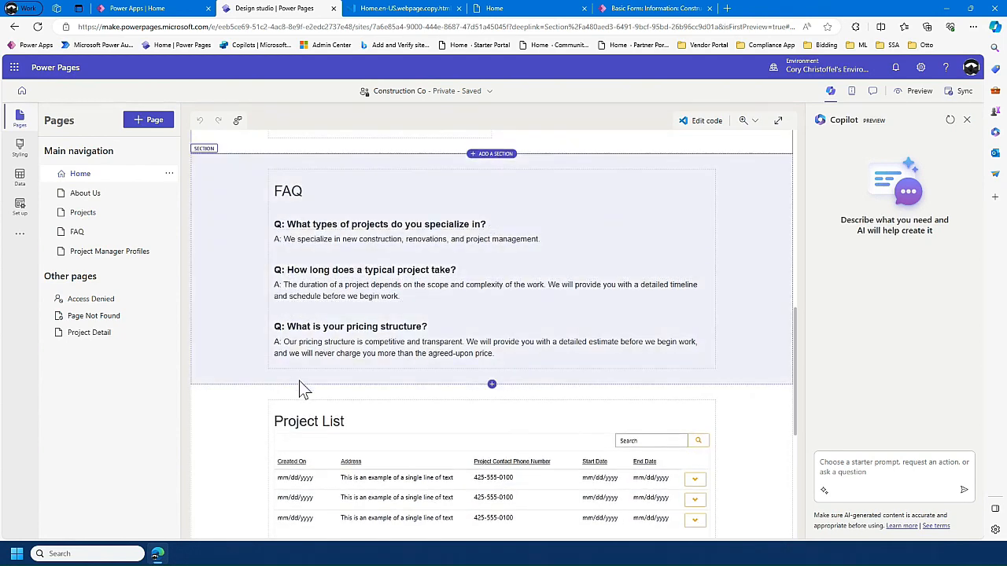
pyautogui.scroll(-3, 262, 407)
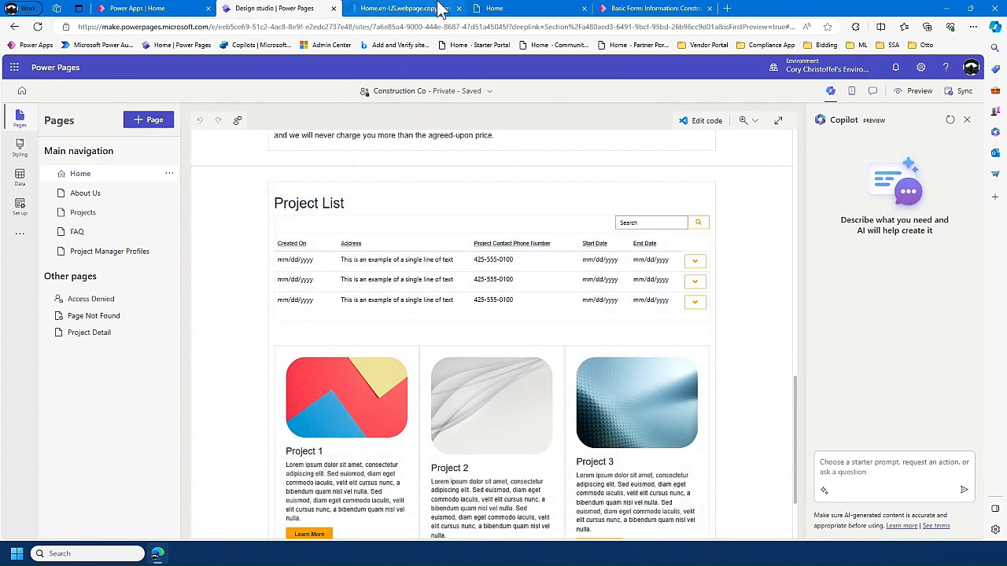
# - Switch to Visual Studio Code and ask Copilot to make the list section only visible to authenticated users
pyautogui.click(416, 10)
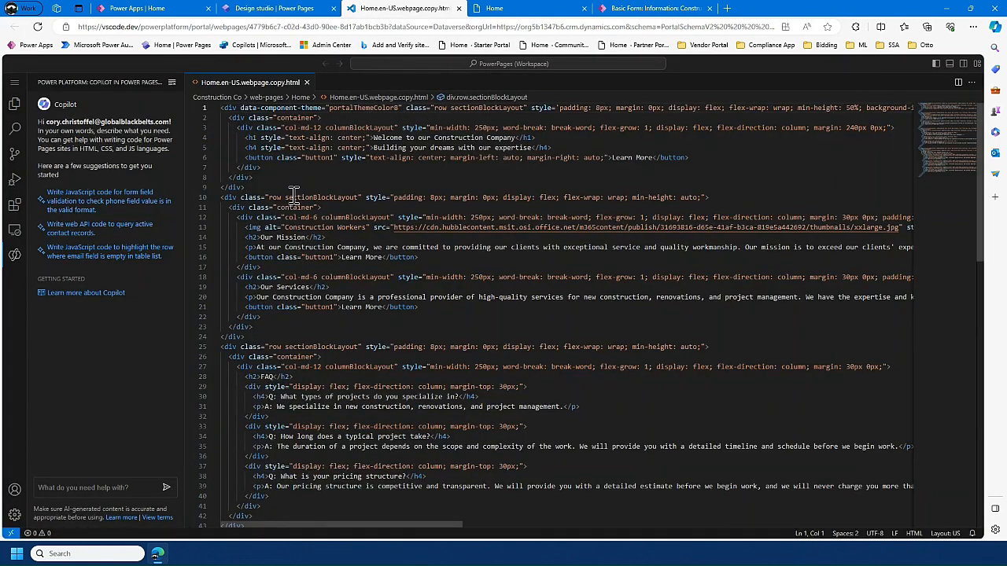
pyautogui.click(101, 488)
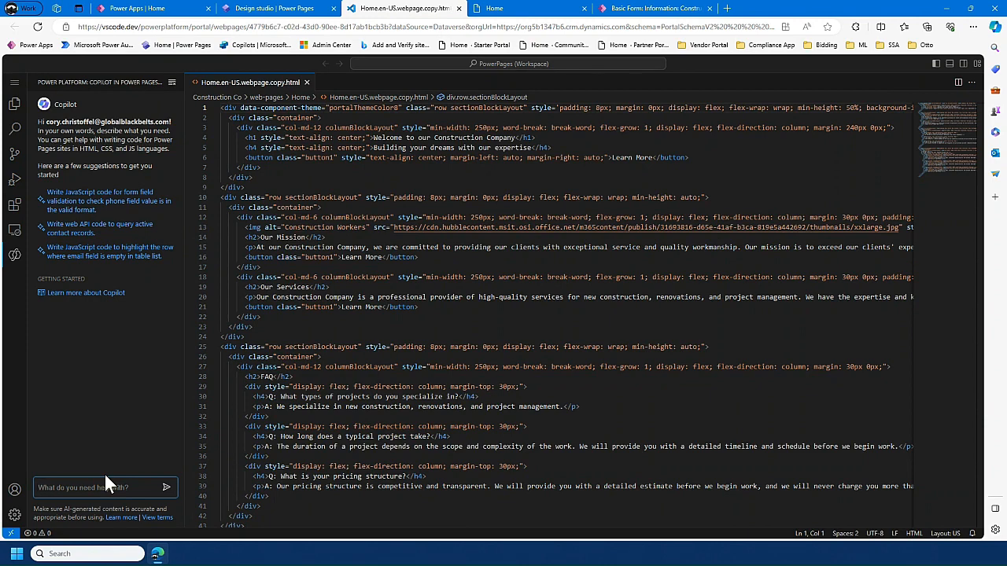
pyautogui.write('make the')
pyautogui.write(' list ')
pyautogui.write('section only visible to')
pyautogui.write('thenticated u')
pyautogui.write('sers')
pyautogui.press('Return')
pyautogui.press('super+shift+s')
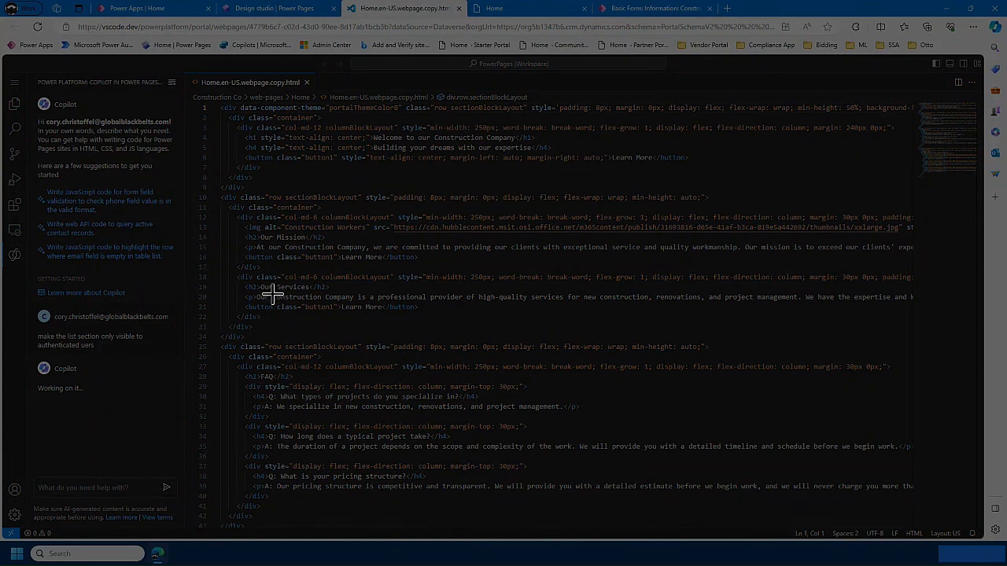
pyautogui.press('Escape')
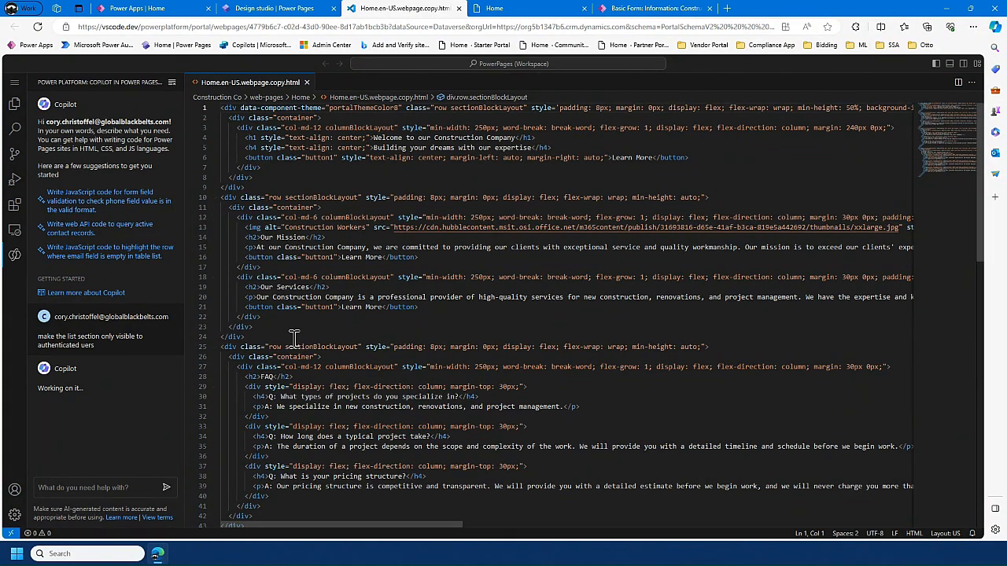
# - Insert Copilot's {% if user %} condition on a new line directly above the Project List section in the Home page code
pyautogui.scroll(-8, 355, 331)
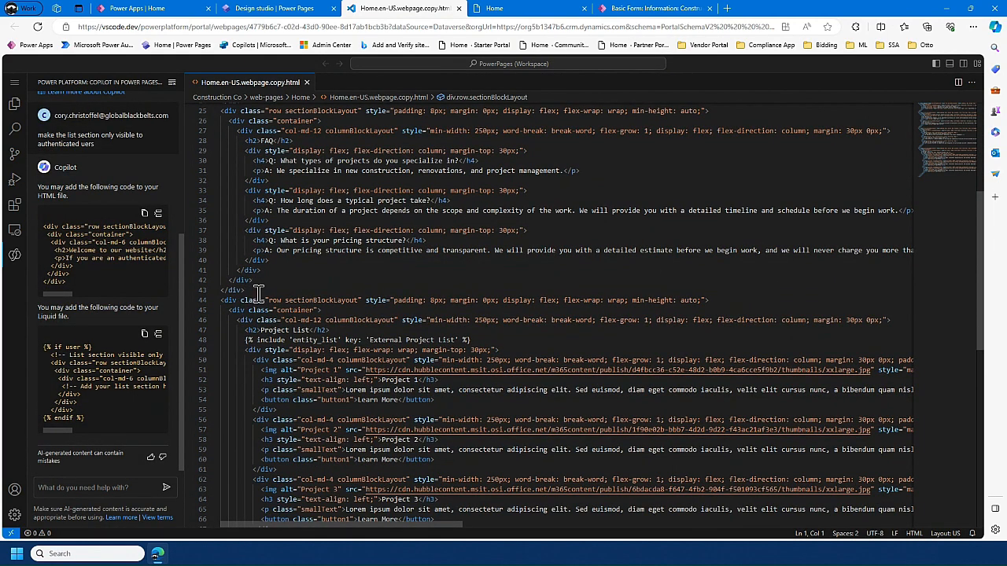
pyautogui.click(257, 290)
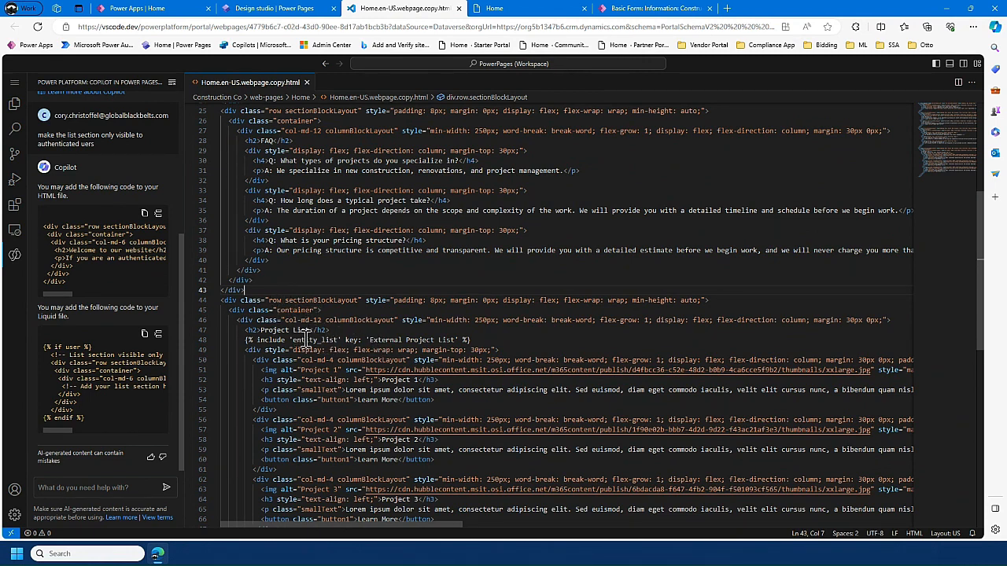
pyautogui.press('Return')
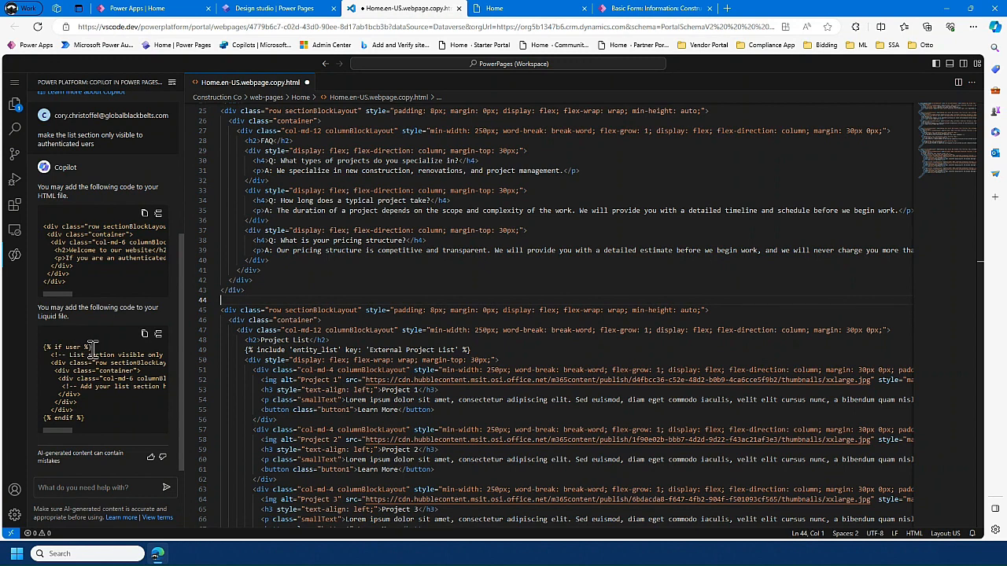
pyautogui.moveTo(92, 347); pyautogui.dragTo(45, 347)
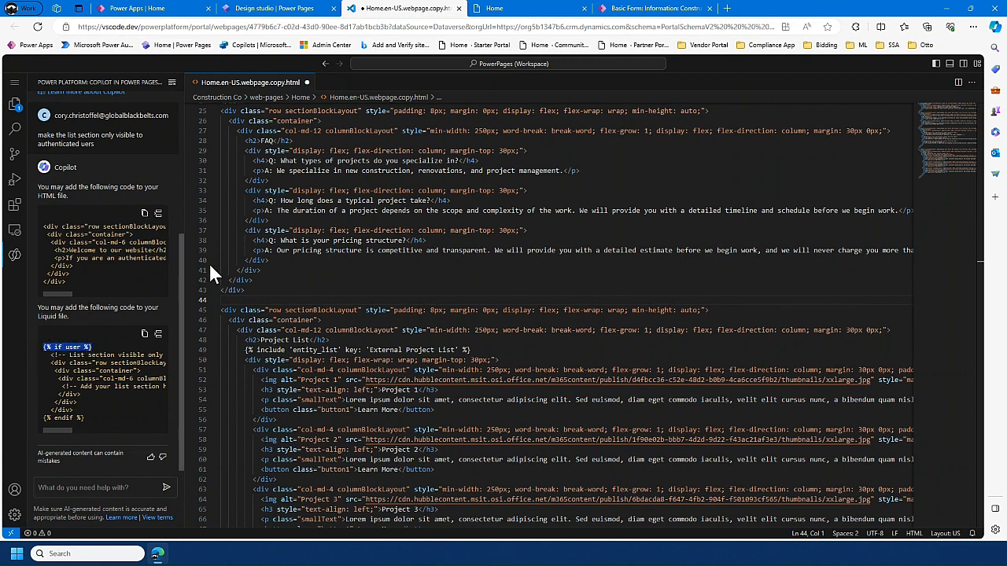
pyautogui.click(240, 300)
pyautogui.write('{% if user %}')
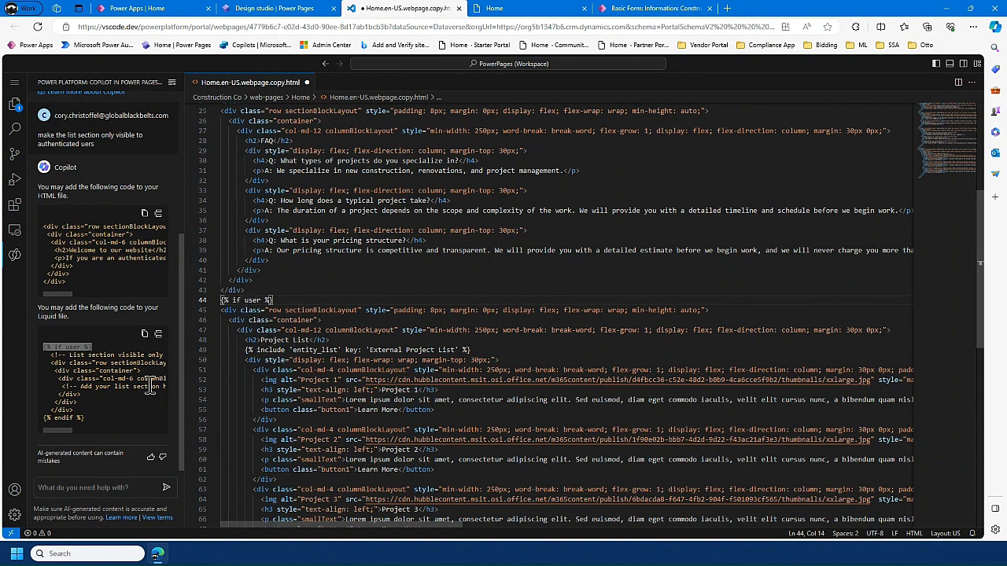
# - Insert {% endif %} on a new line before the Project List section's final closing div, and save the file
pyautogui.moveTo(85, 418); pyautogui.dragTo(47, 418)
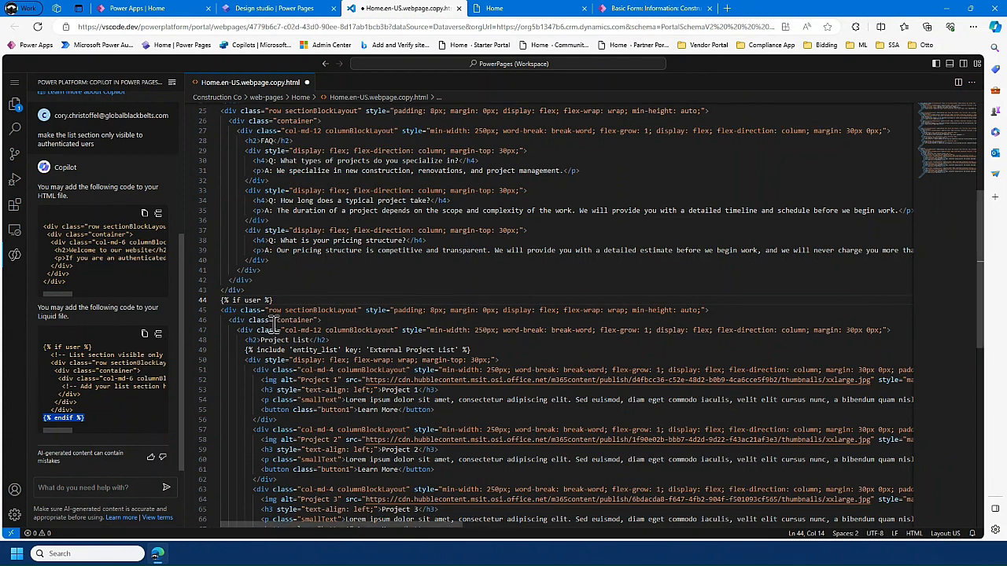
pyautogui.scroll(-3, 272, 338)
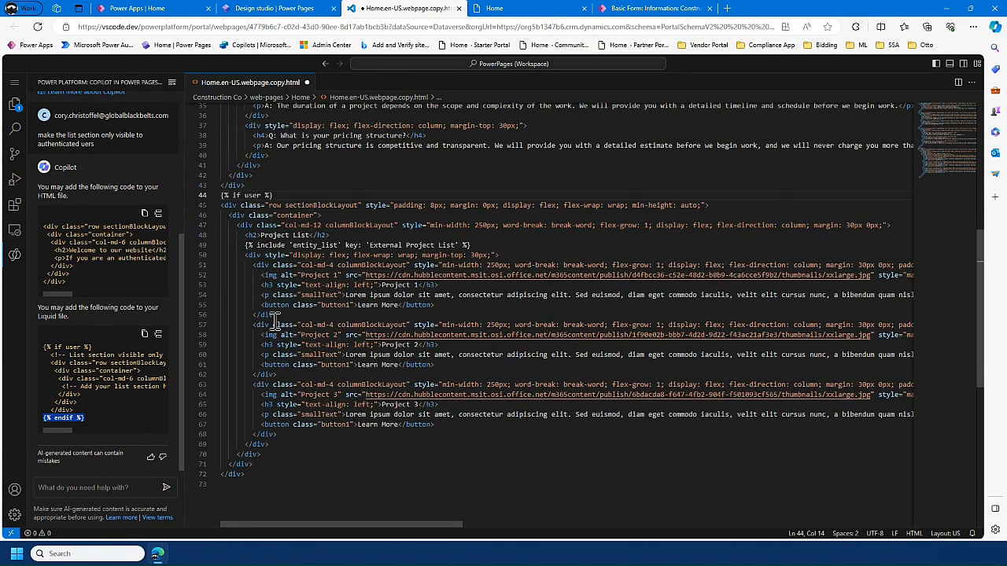
pyautogui.click(261, 458)
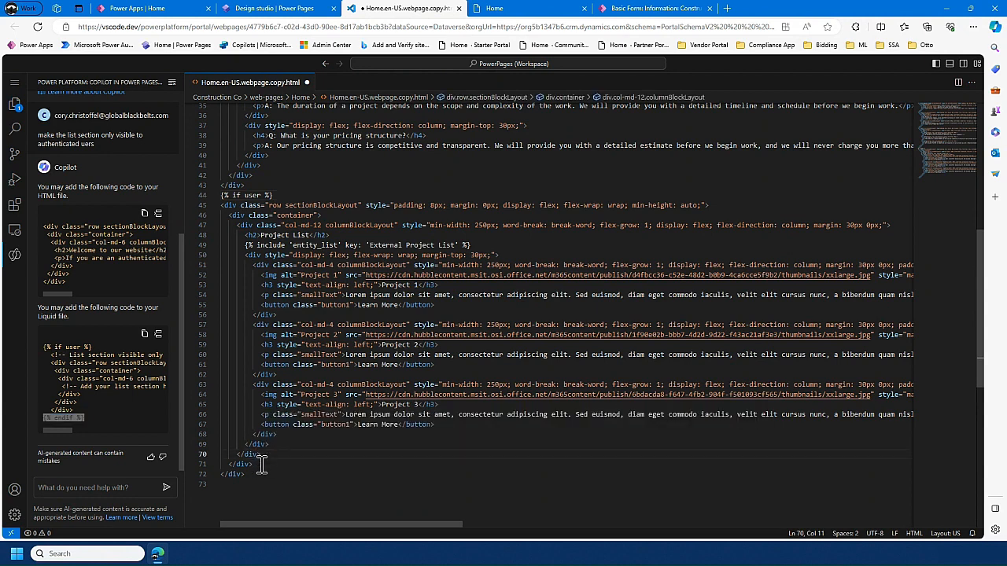
pyautogui.click(261, 464)
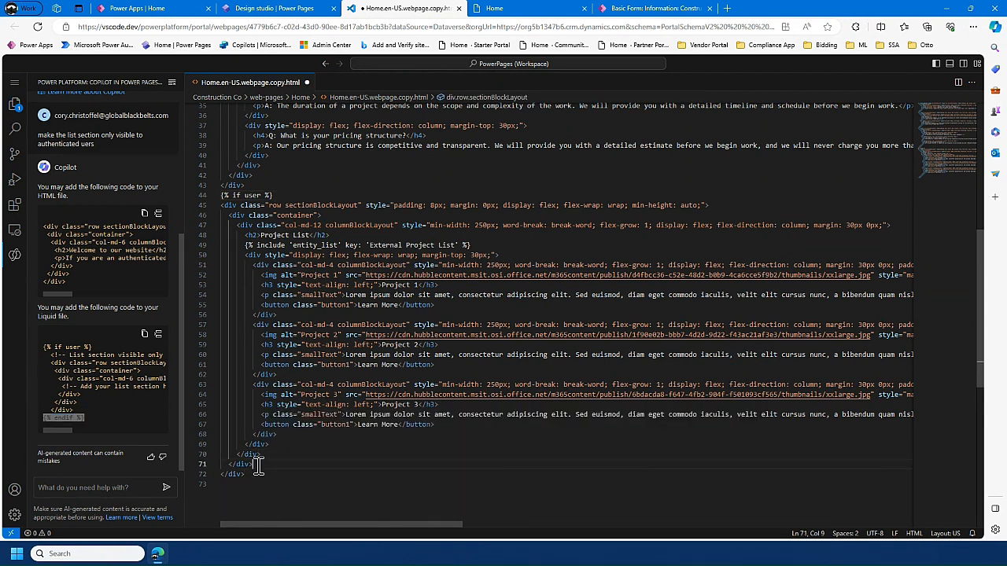
pyautogui.press('Return')
pyautogui.write('{% endif %}')
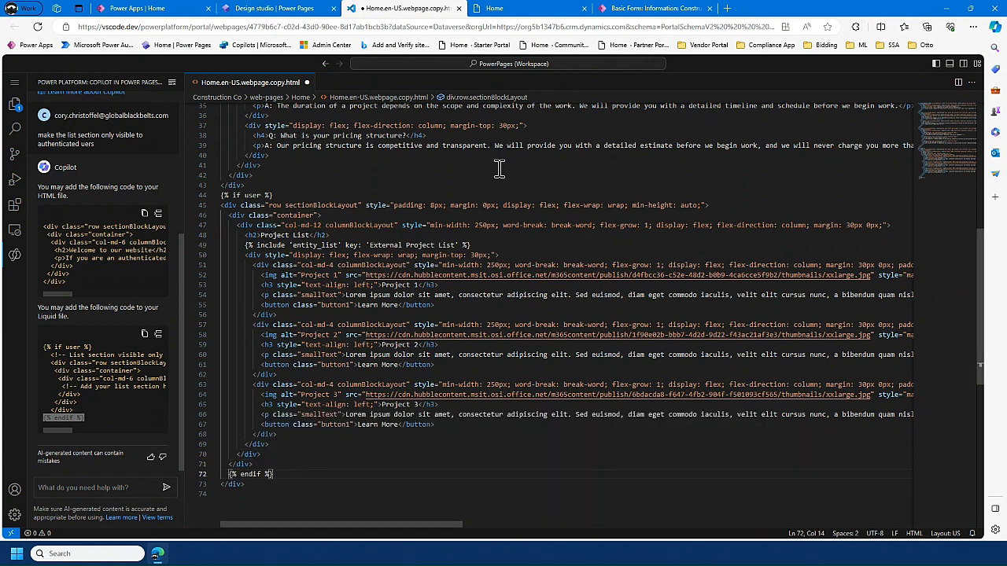
pyautogui.hotkey('ctrl', 's')
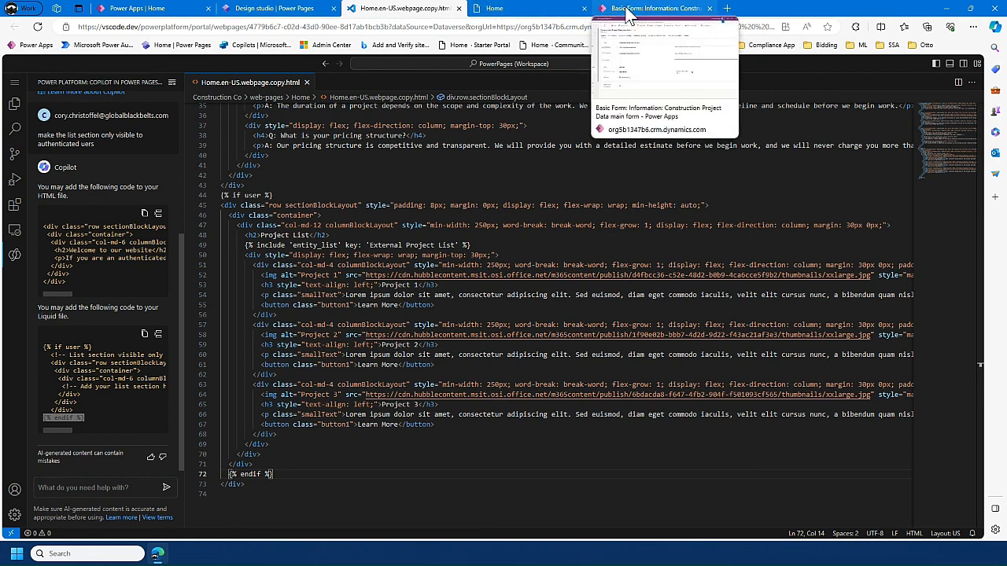
# - Switch to the design studio, review the Home page down to the Project List, and preview the site on desktop
pyautogui.click(277, 10)
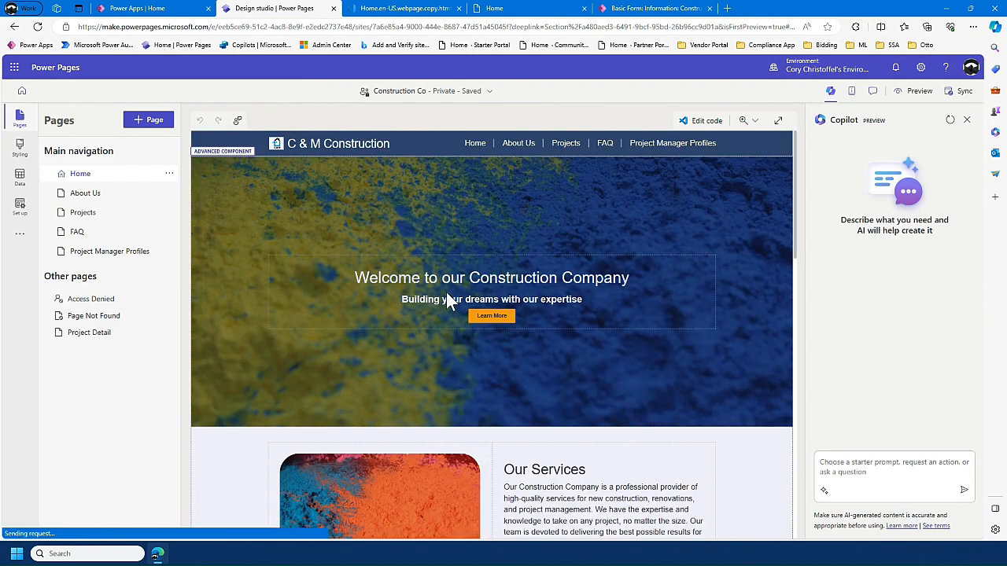
pyautogui.scroll(-3, 452, 322)
pyautogui.scroll(-5, 455, 334)
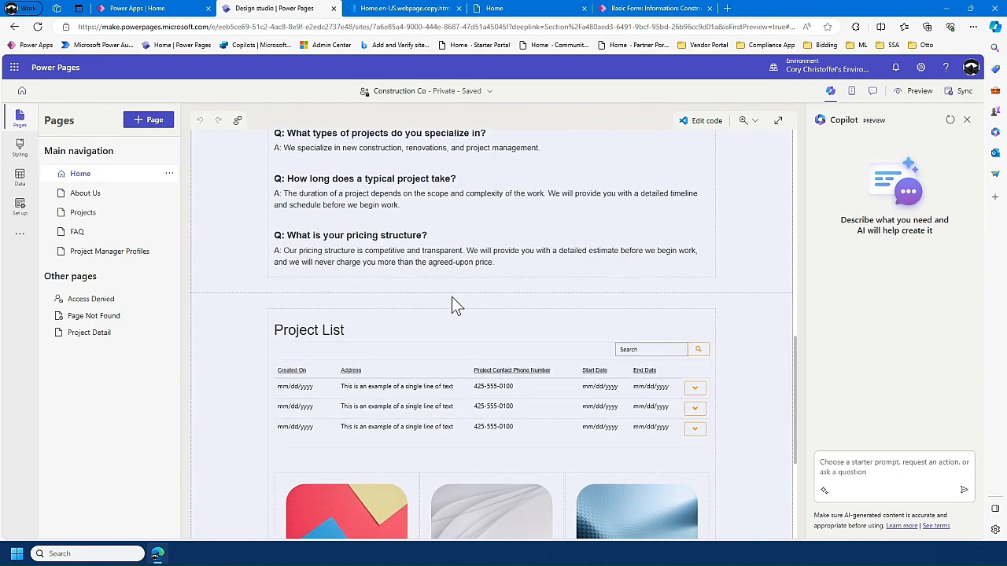
pyautogui.scroll(3, 464, 270)
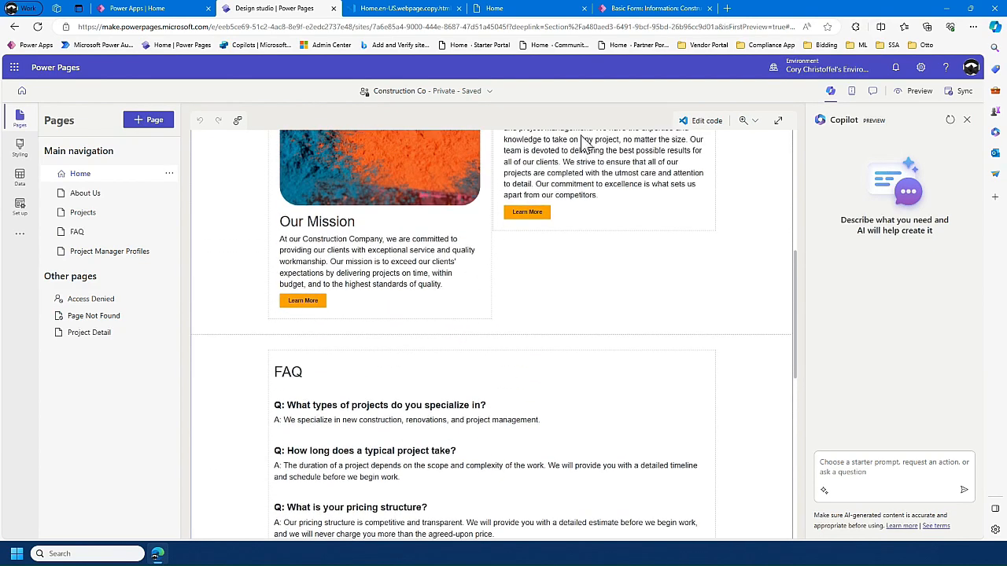
pyautogui.click(913, 90)
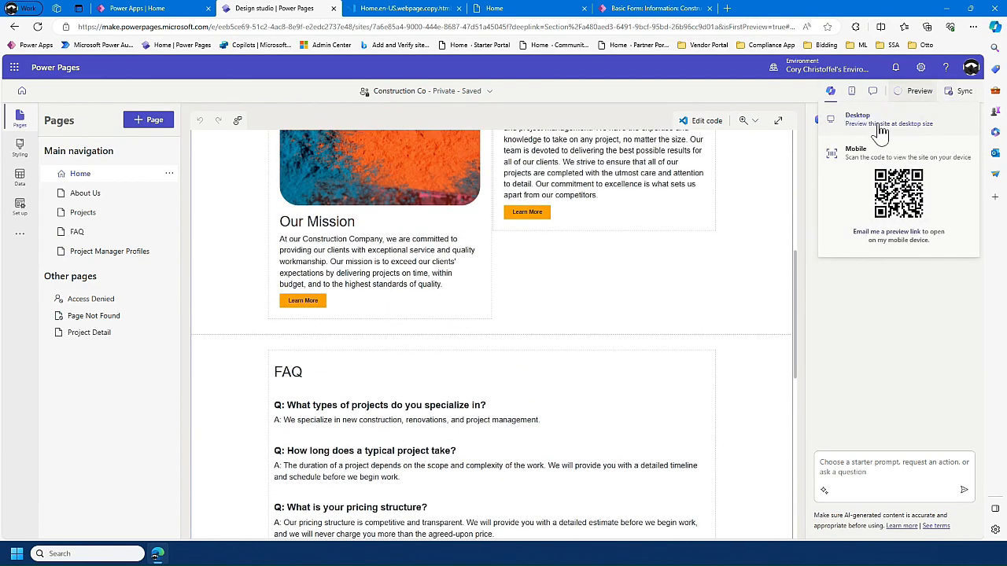
pyautogui.click(877, 126)
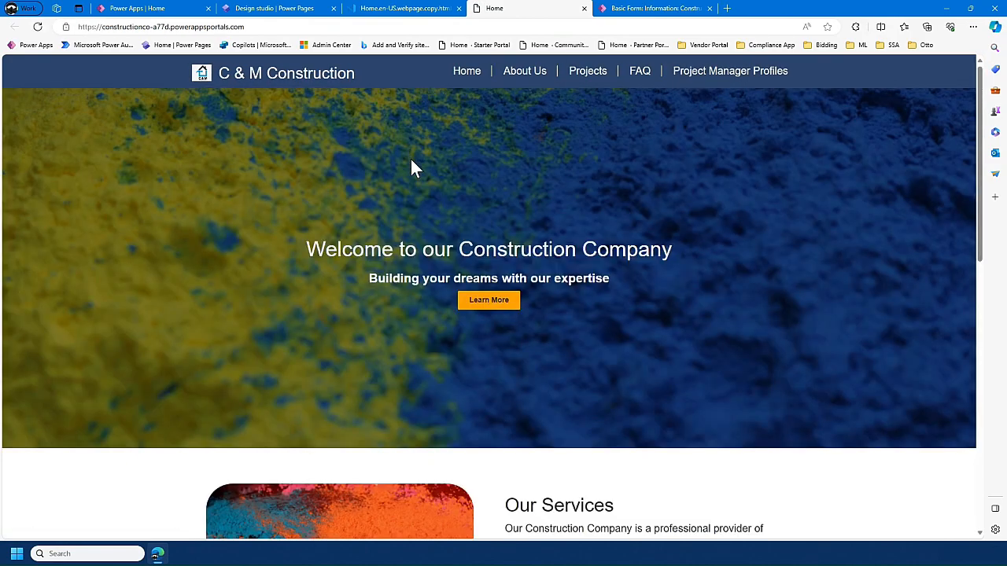
# - Examine the previewed Home page down to the footer as a signed-out visitor, checking whether the Project List section is shown
pyautogui.scroll(-5, 412, 159)
pyautogui.scroll(-3, 416, 165)
pyautogui.scroll(1, 404, 215)
pyautogui.scroll(-1, 404, 216)
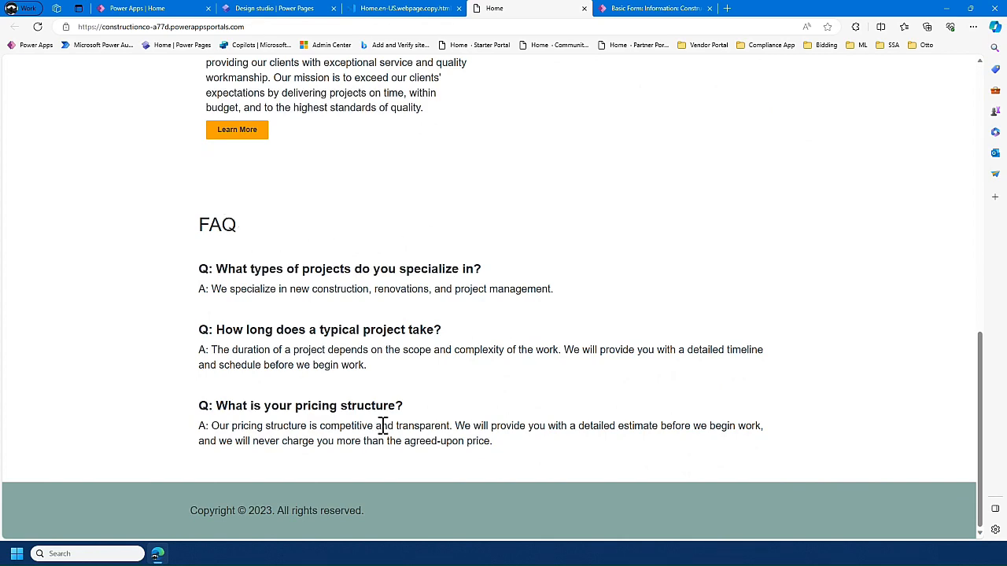
pyautogui.scroll(6, 433, 288)
pyautogui.scroll(2, 443, 292)
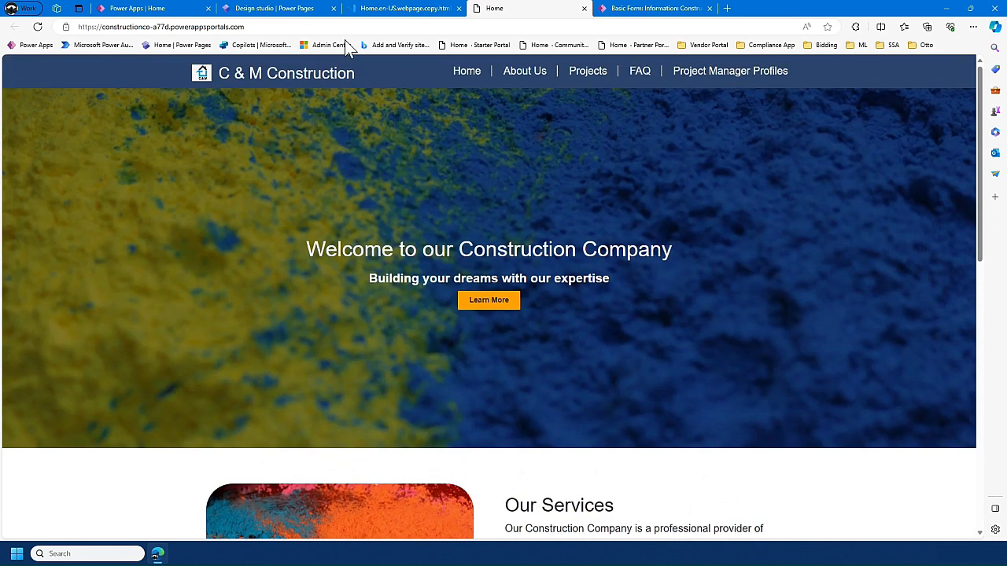
pyautogui.click(272, 27)
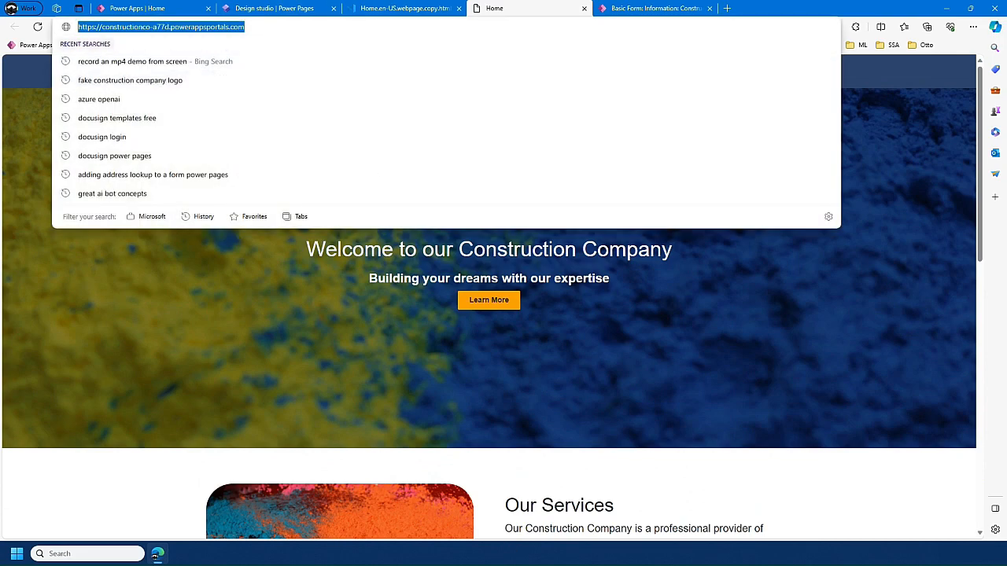
pyautogui.scroll(-8, 589, 331)
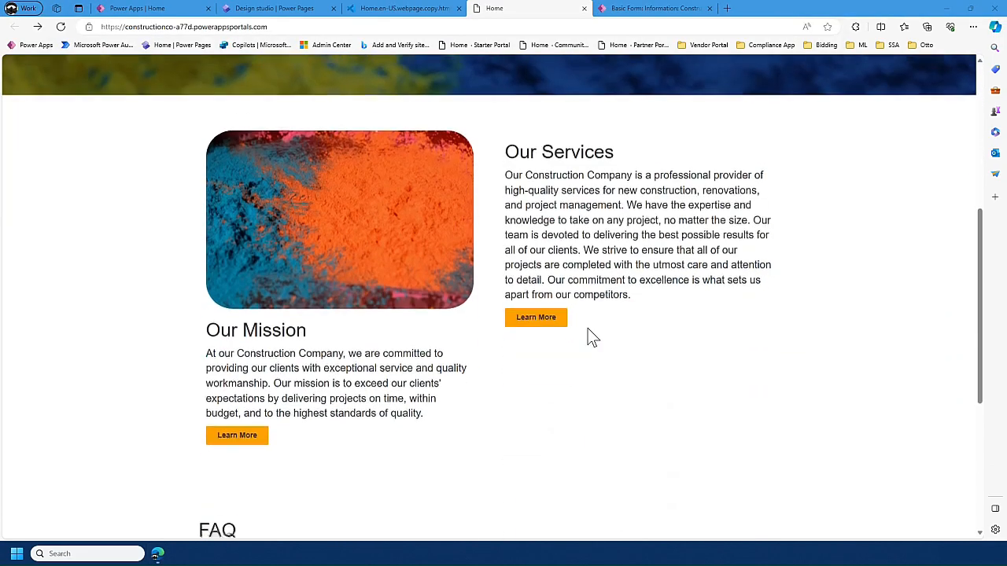
pyautogui.scroll(4, 581, 361)
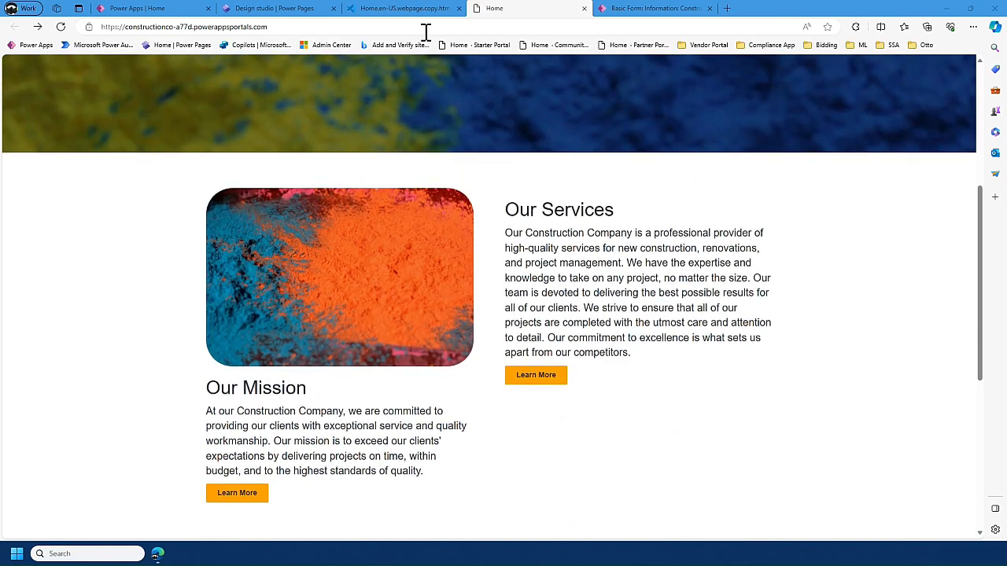
# - Open the site's /Signin page, sign in with the Azure AD external account, and accept the consent request
pyautogui.click(390, 26)
pyautogui.press('End')
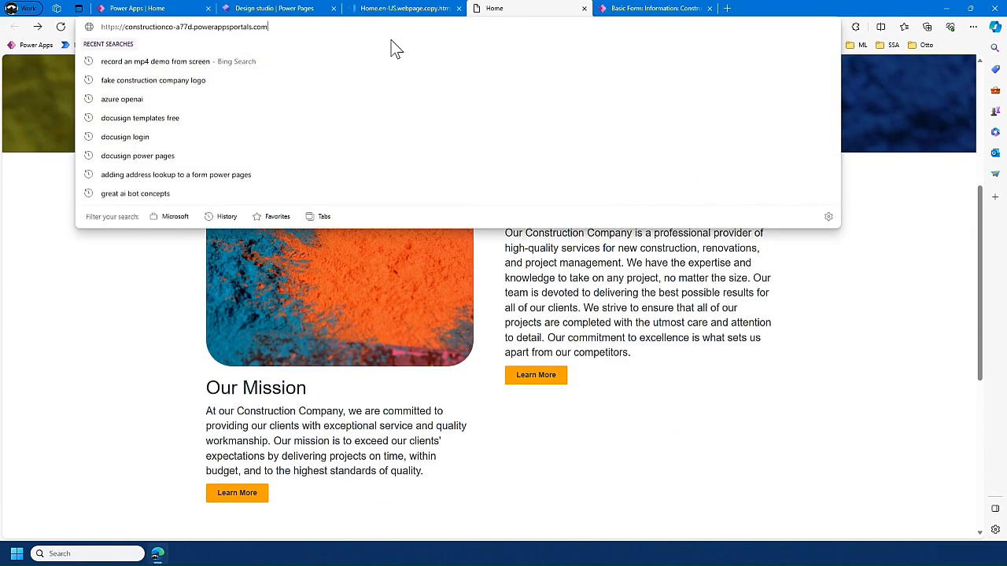
pyautogui.write('/')
pyautogui.click(395, 47)
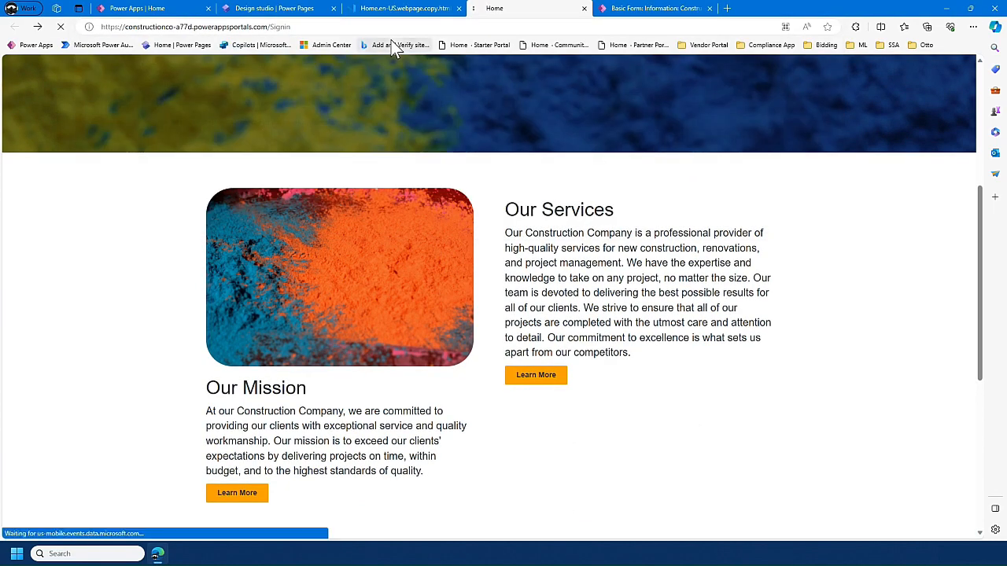
pyautogui.click(533, 186)
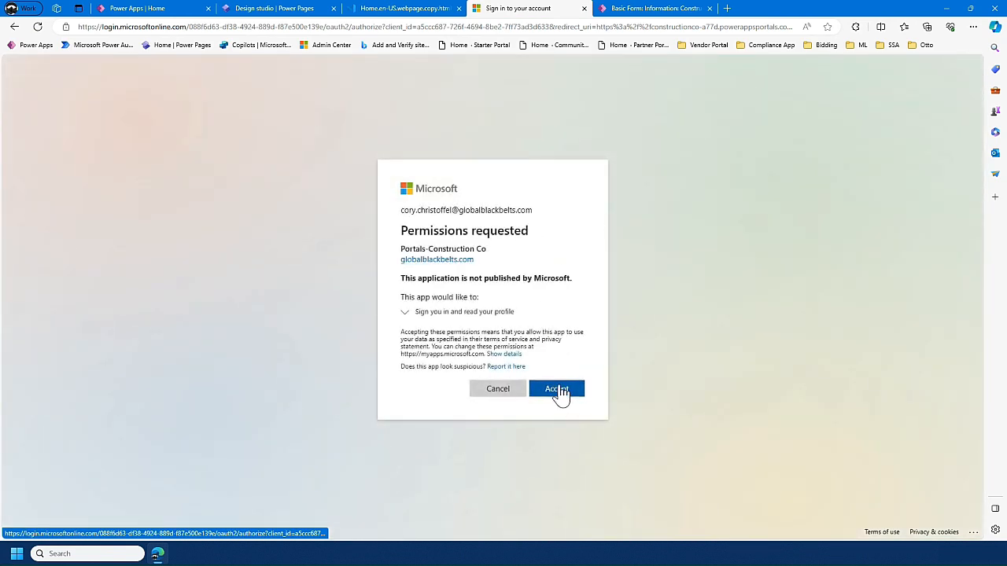
pyautogui.click(558, 389)
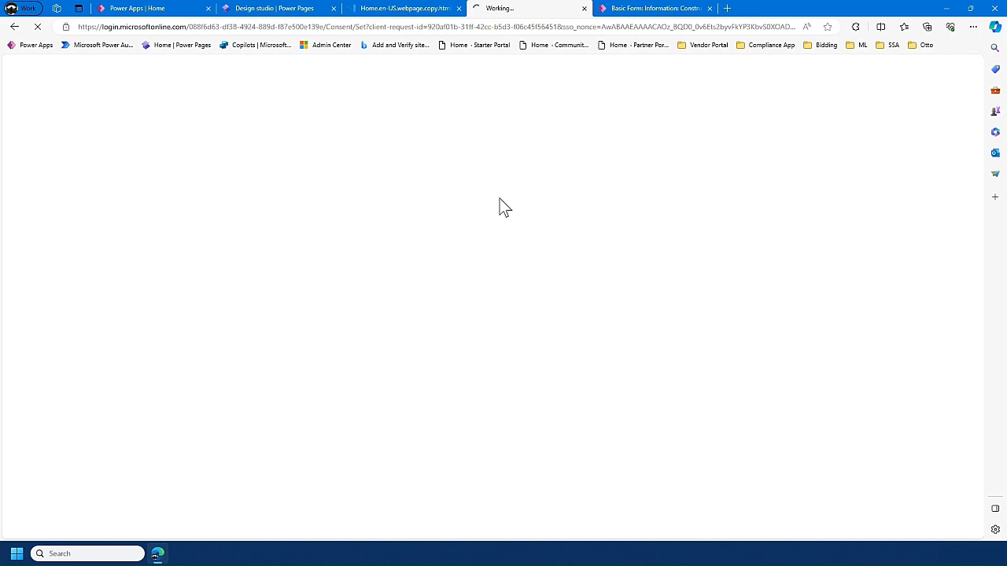
# - Examine the Project List on the Home page as a signed-in user, and return to the page code in Visual Studio Code
pyautogui.scroll(-3, 456, 197)
pyautogui.scroll(-10, 452, 197)
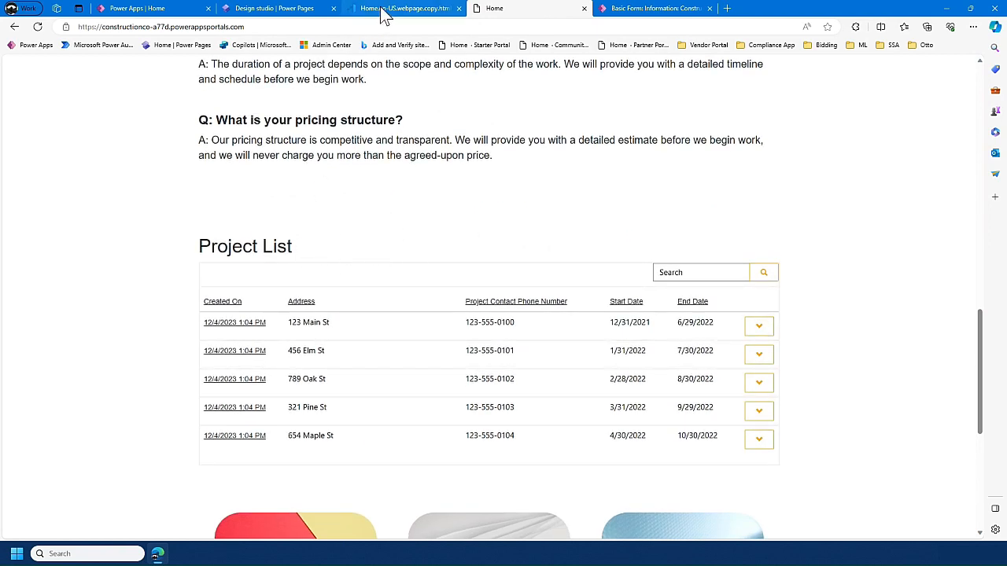
pyautogui.scroll(2, 449, 271)
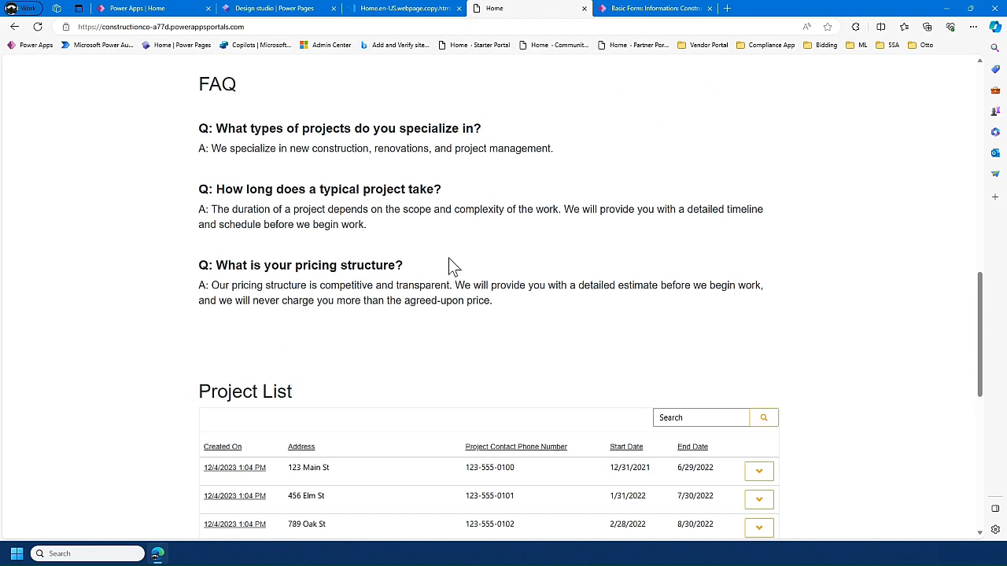
pyautogui.scroll(-2, 449, 264)
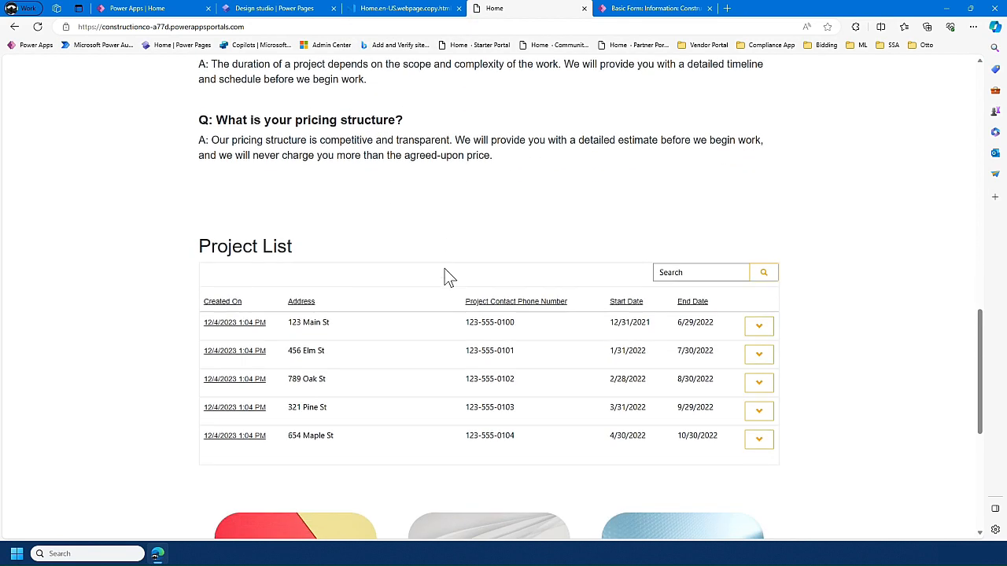
pyautogui.click(401, 10)
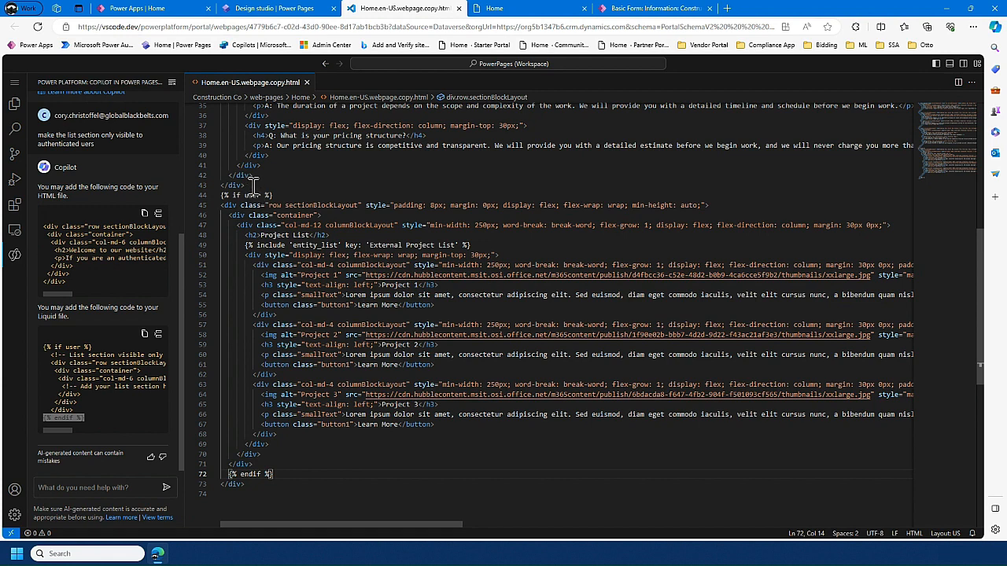
# - Switch to the design studio and apply the Grey theme to the site in the Styling workspace
pyautogui.click(299, 9)
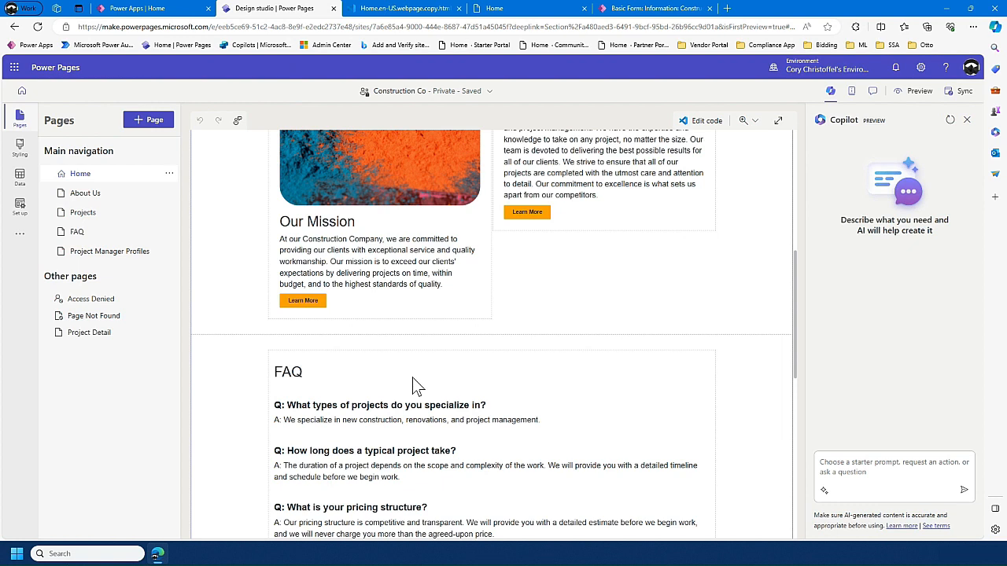
pyautogui.scroll(5, 412, 378)
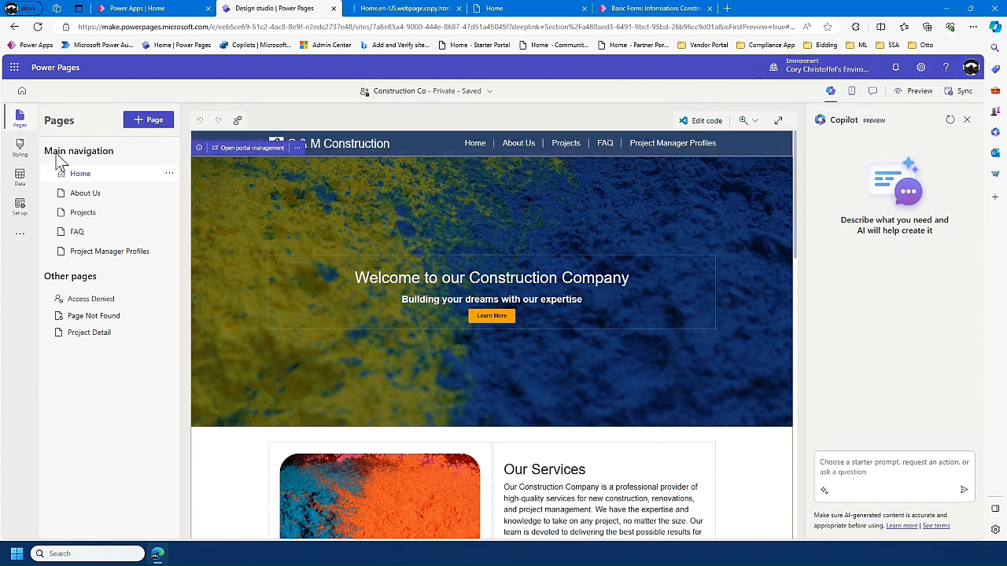
pyautogui.click(23, 153)
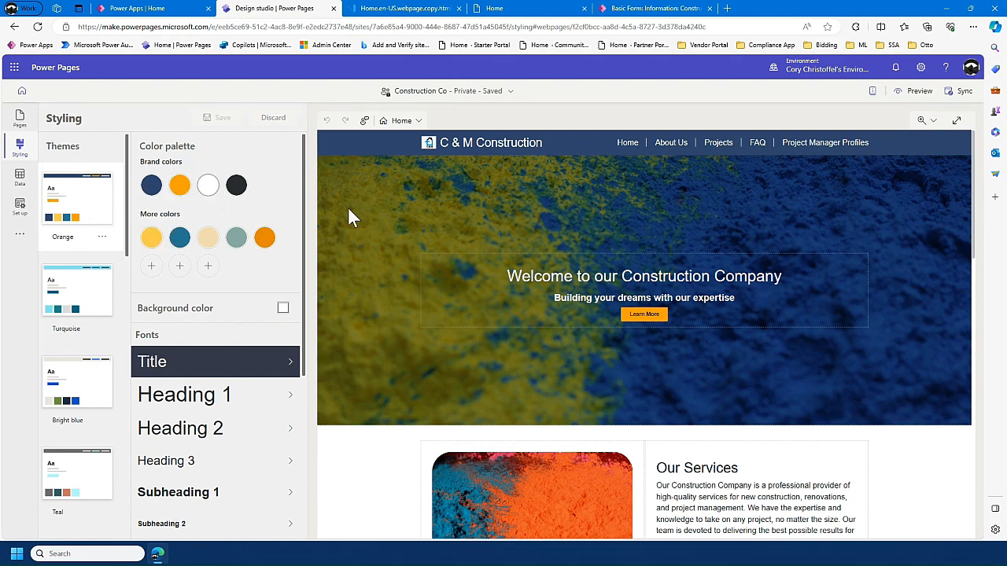
pyautogui.scroll(-3, 96, 250)
pyautogui.scroll(-2, 87, 303)
pyautogui.scroll(-5, 88, 315)
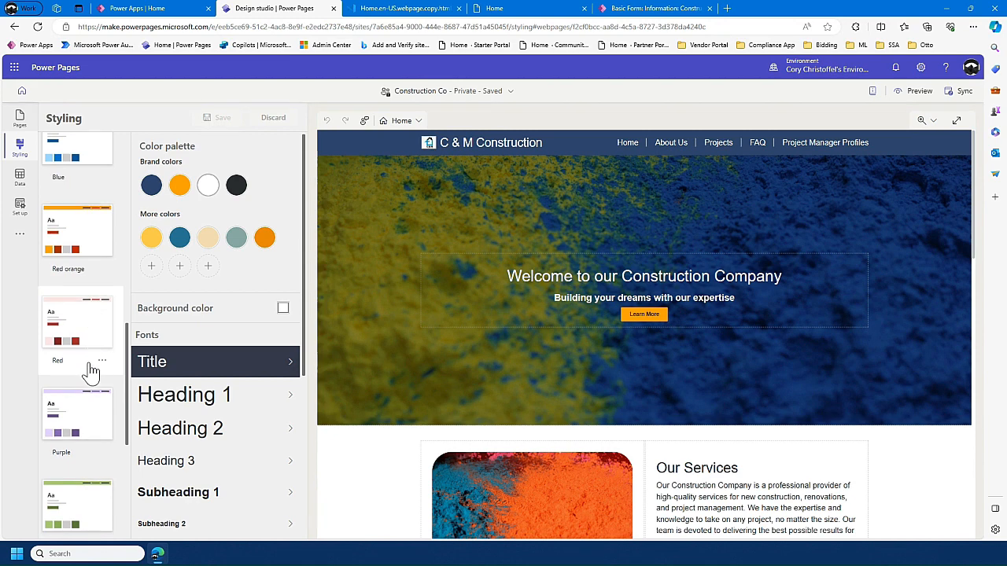
pyautogui.scroll(-3, 80, 347)
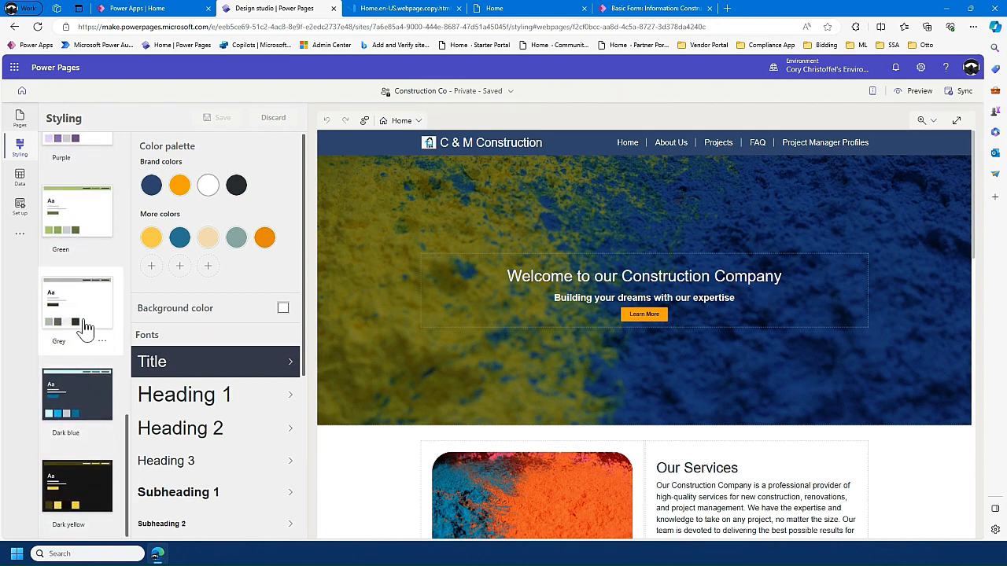
pyautogui.click(81, 316)
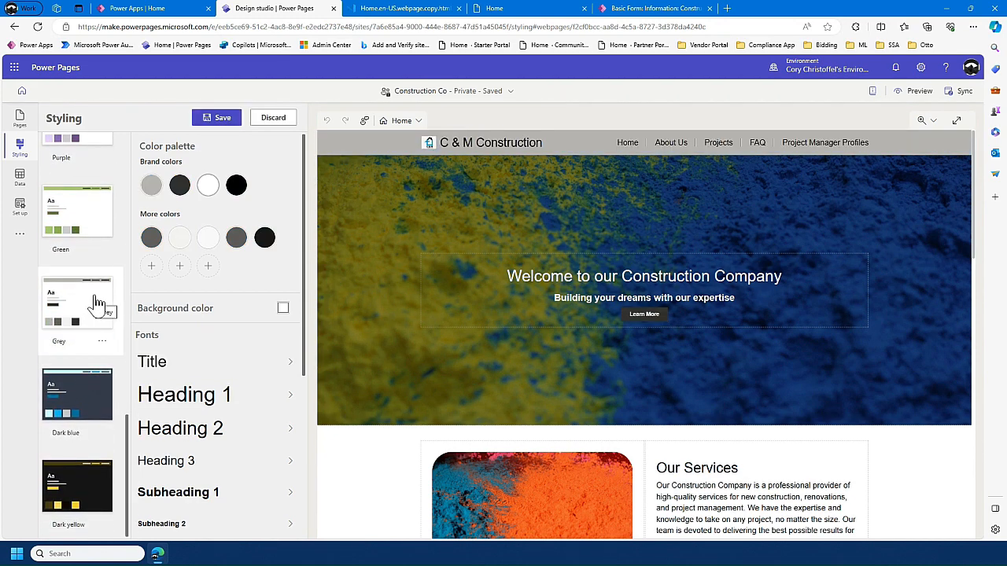
# - Try the Green, Red, Neutral and Teal themes on the site one after another and inspect the resulting color palette
pyautogui.click(73, 211)
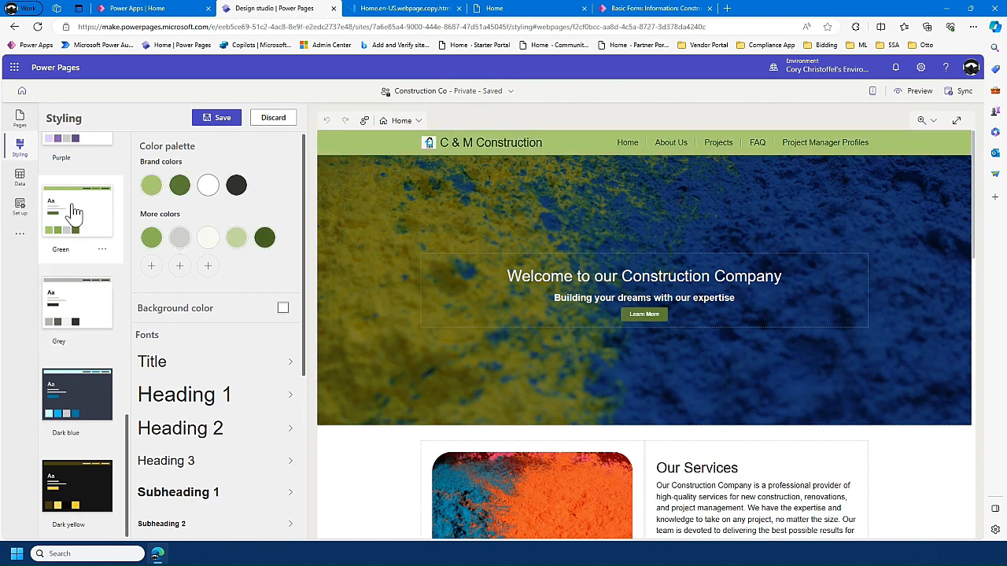
pyautogui.scroll(2, 81, 249)
pyautogui.click(83, 226)
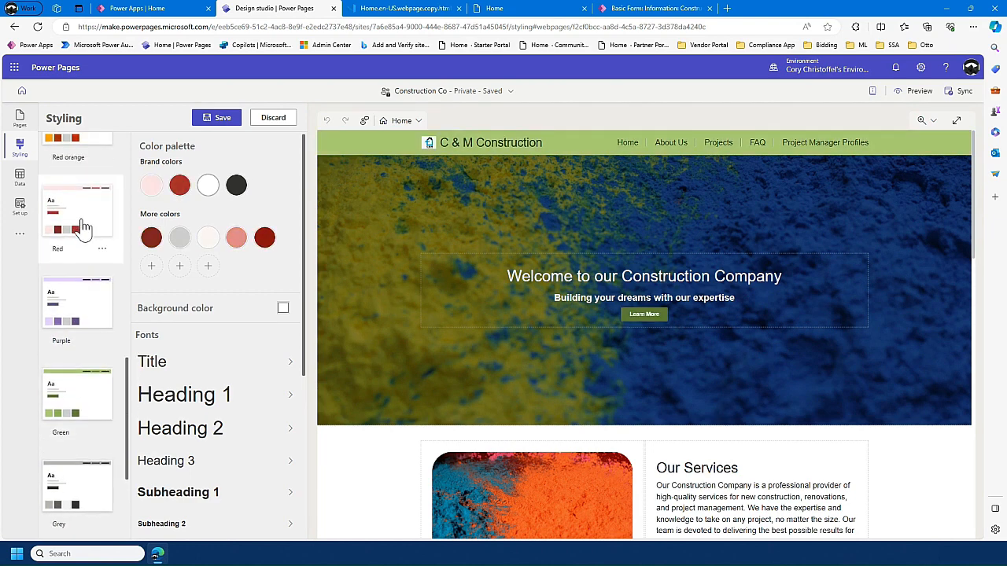
pyautogui.scroll(2, 83, 229)
pyautogui.scroll(3, 81, 235)
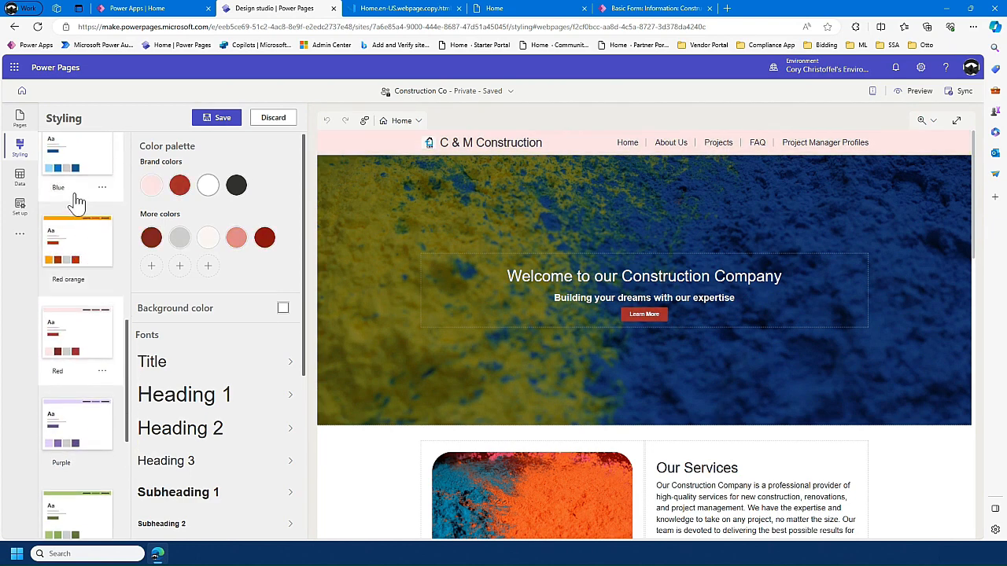
pyautogui.click(84, 206)
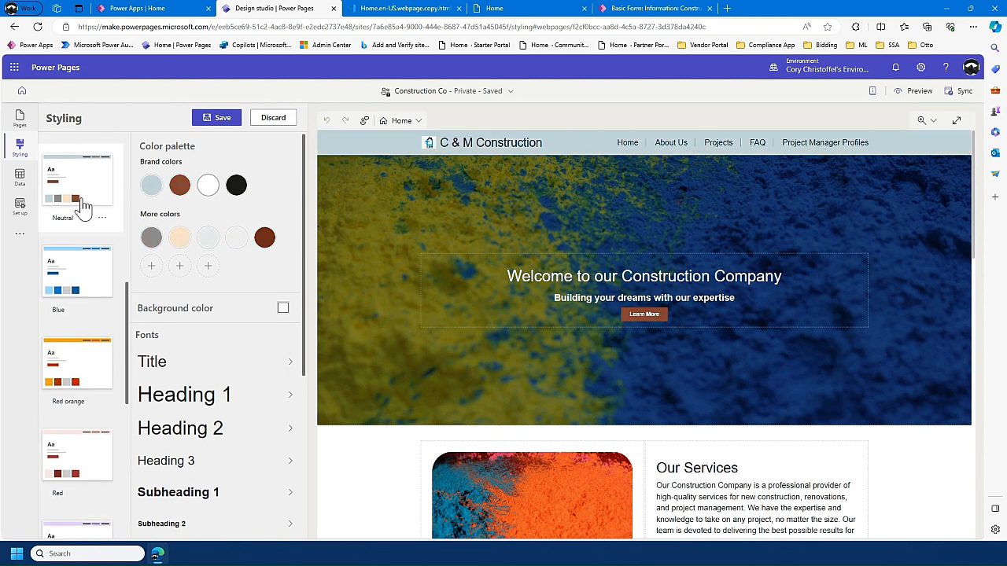
pyautogui.scroll(3, 79, 194)
pyautogui.click(81, 245)
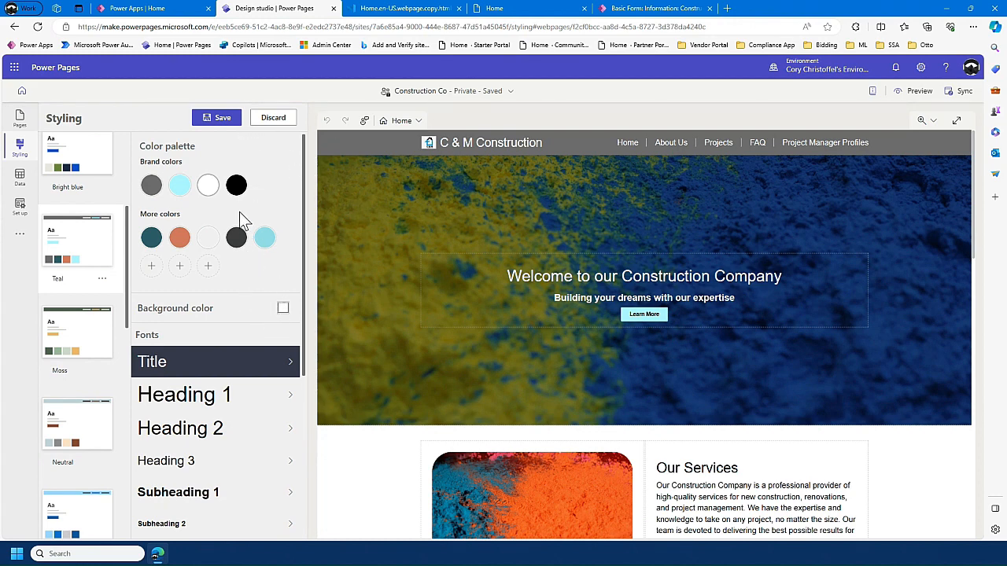
pyautogui.moveTo(210, 238)
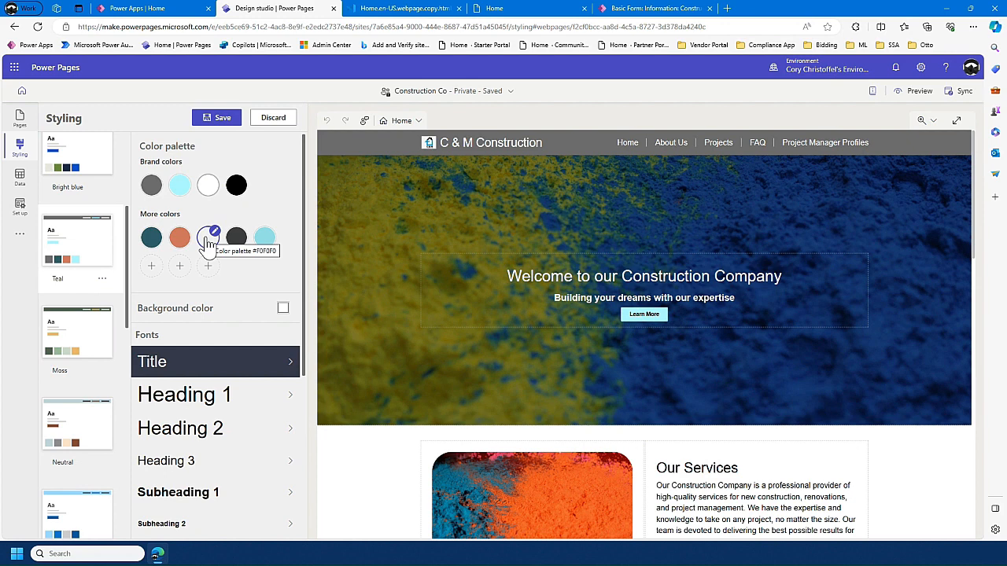
# - Apply the Orange theme to the site and review its color palette, font, button and section styles
pyautogui.scroll(3, 103, 212)
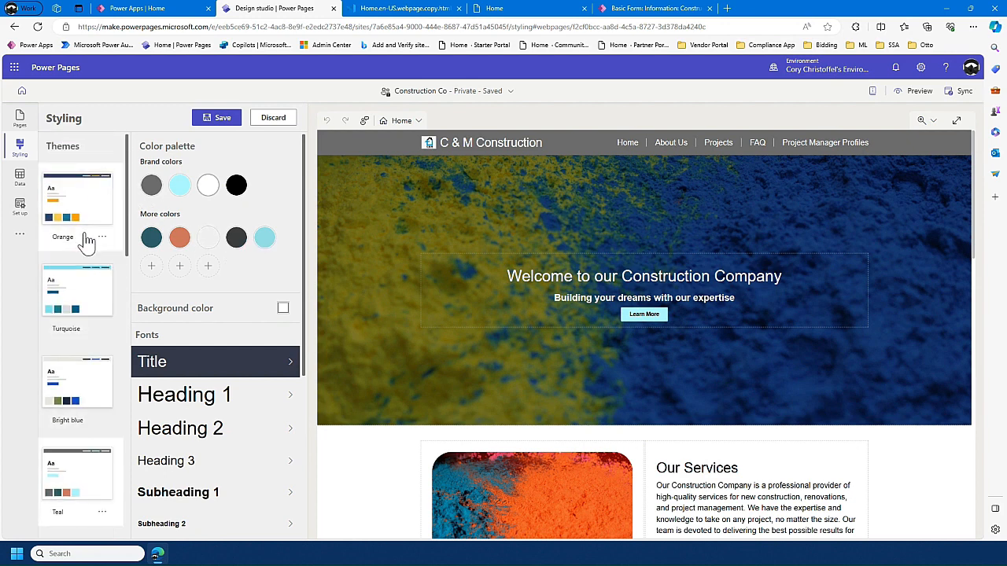
pyautogui.click(85, 225)
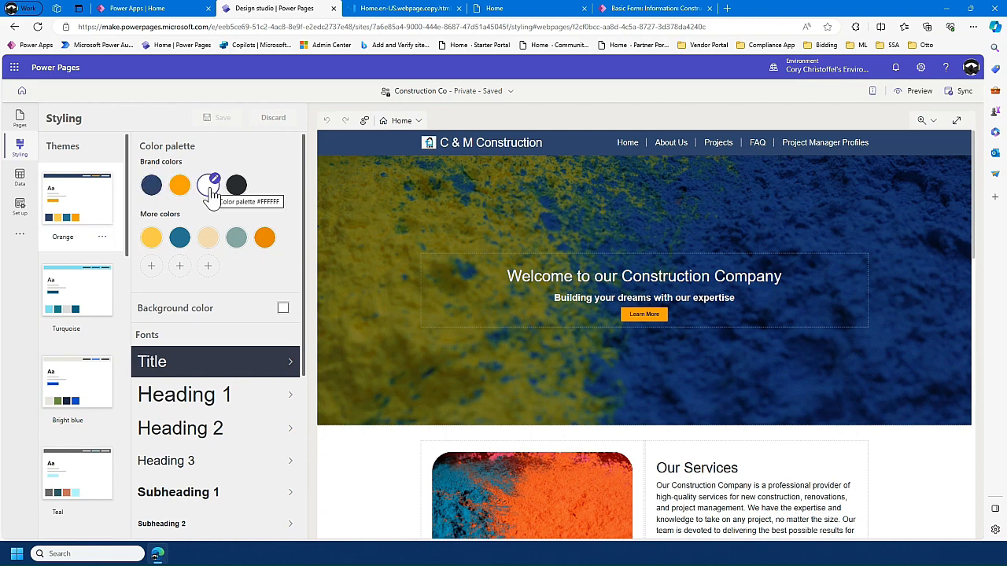
pyautogui.scroll(-3, 246, 210)
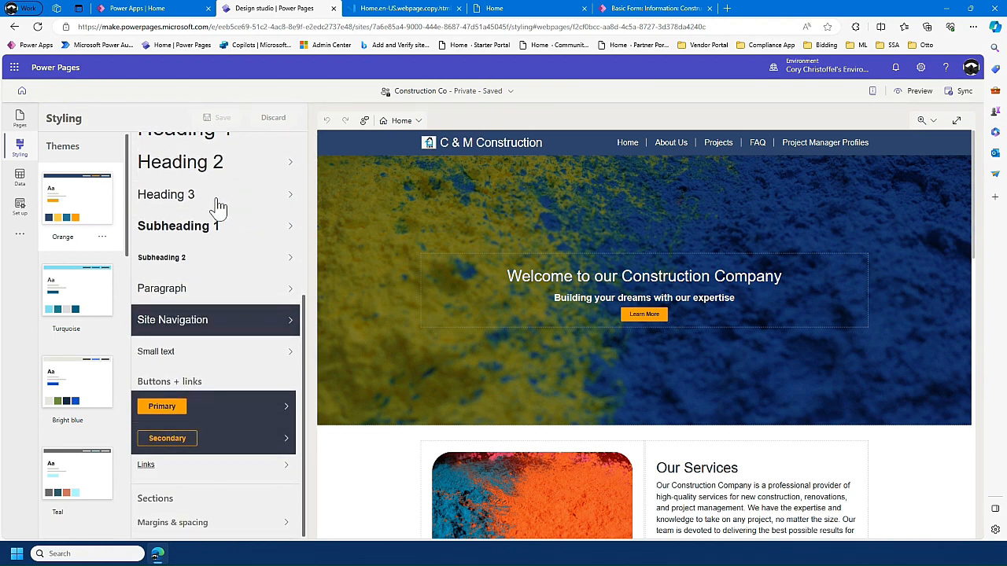
# - Examine the Construction Project Data table's records, views and forms in the Data workspace, and list the other available tables
pyautogui.click(26, 183)
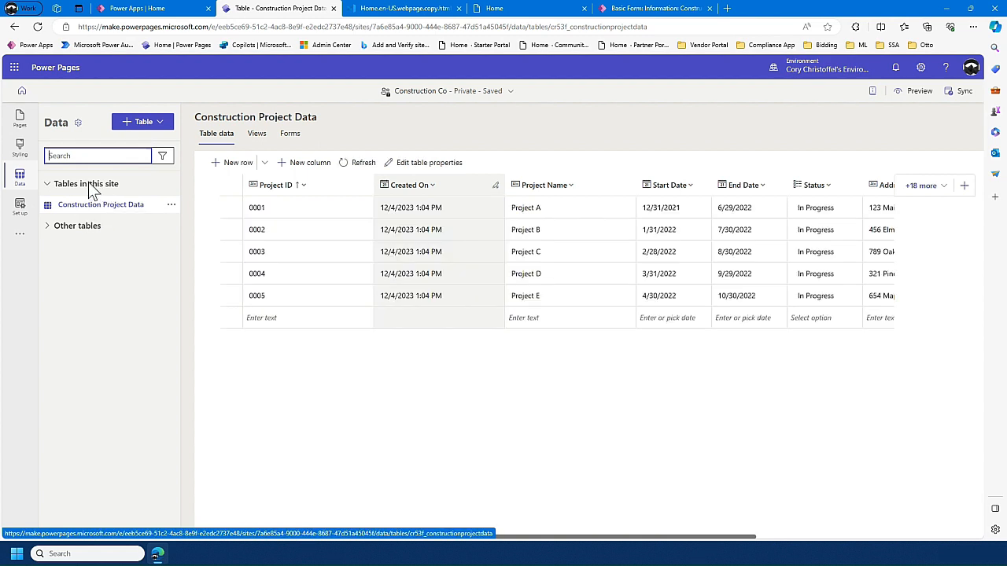
pyautogui.click(46, 225)
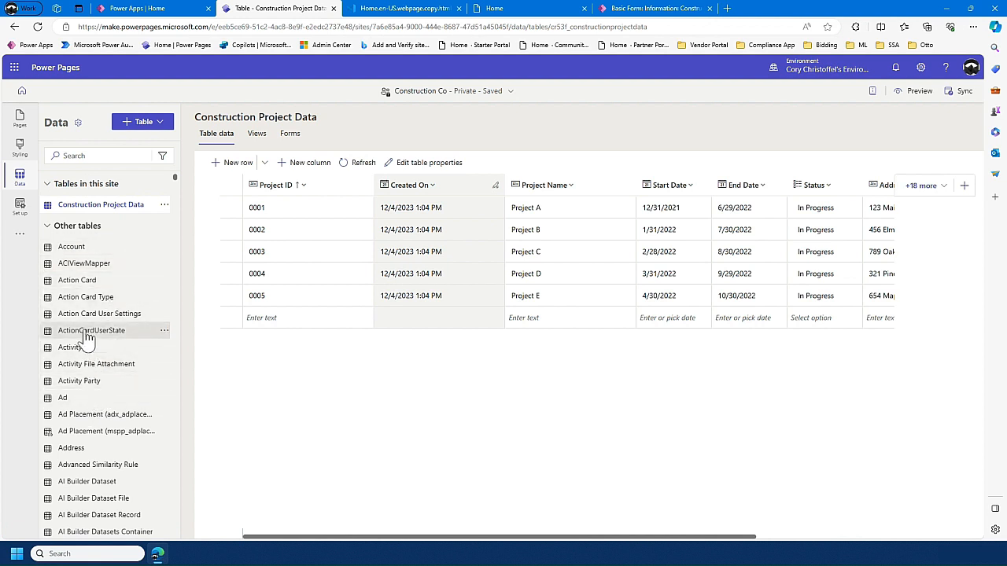
pyautogui.click(253, 136)
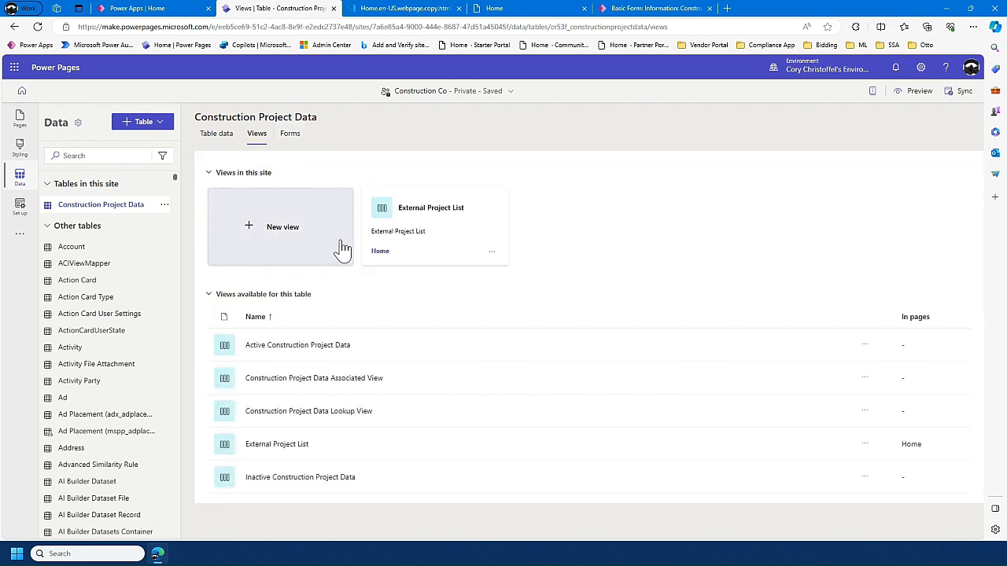
pyautogui.click(295, 139)
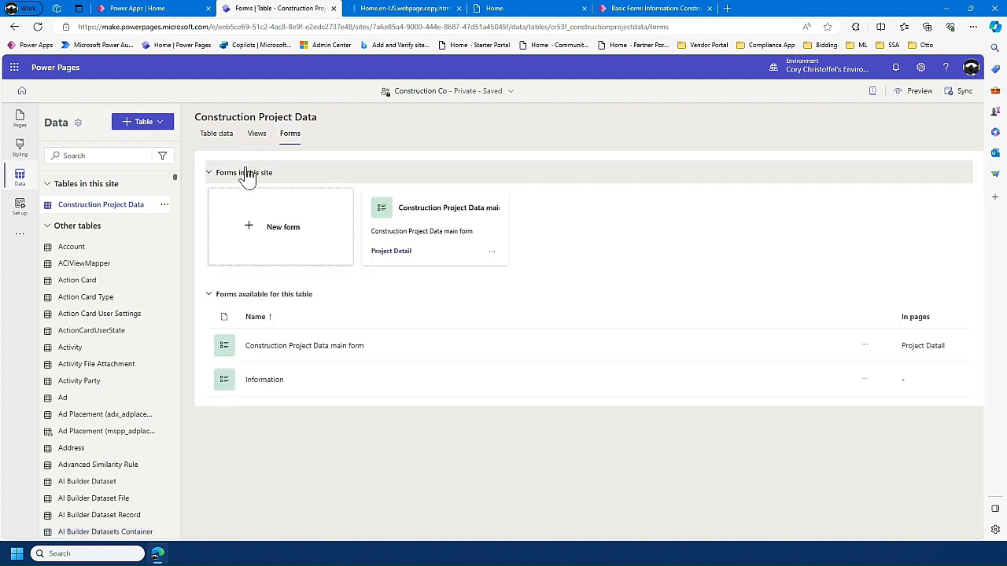
# - Review the site details, identity providers, table permissions and site visibility in the Set up workspace
pyautogui.click(20, 210)
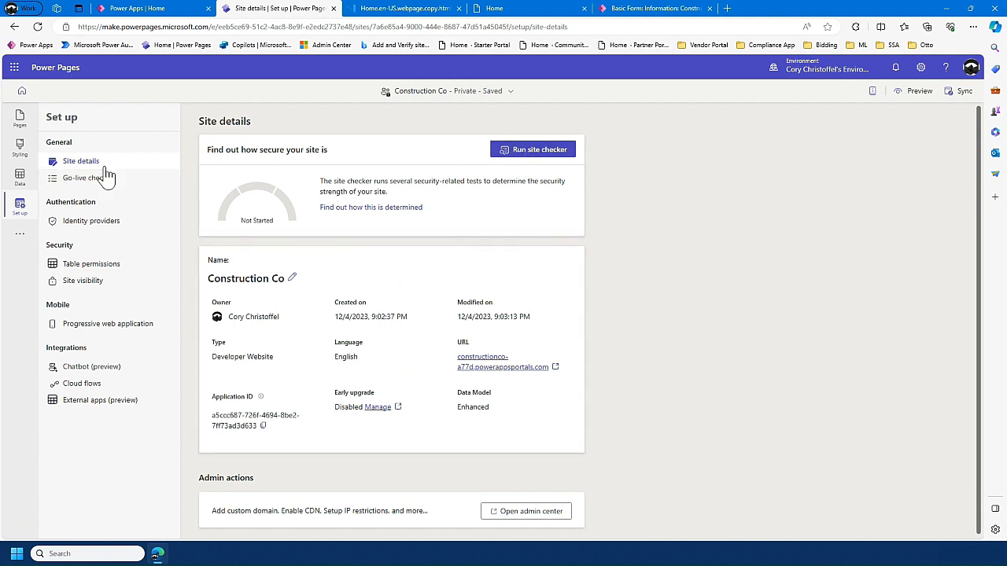
pyautogui.click(106, 226)
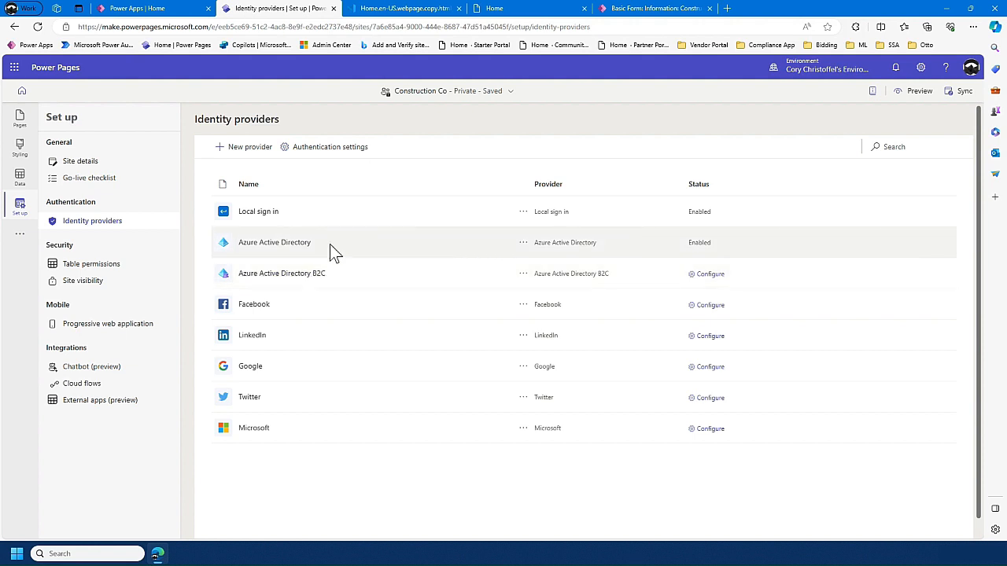
pyautogui.click(132, 263)
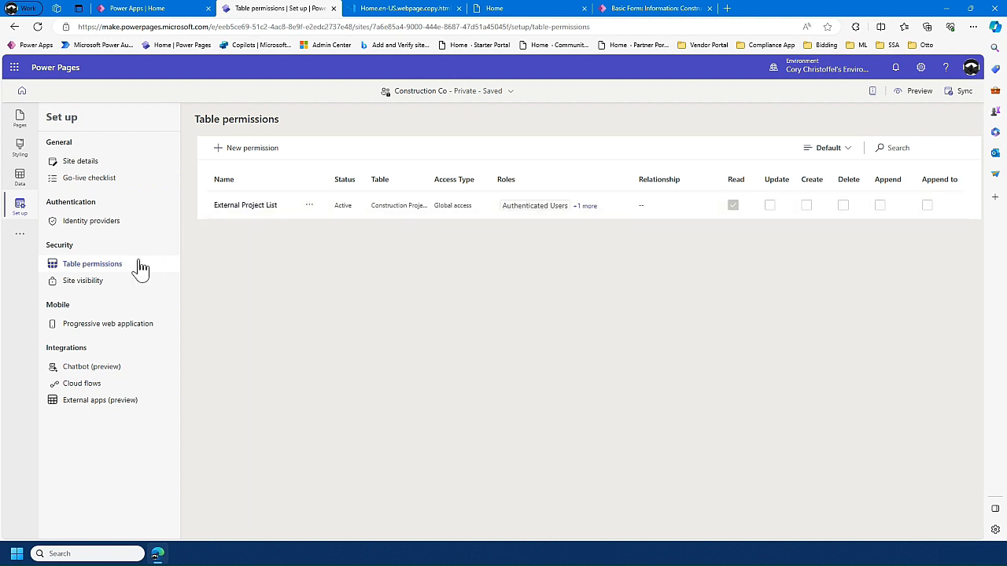
pyautogui.click(111, 284)
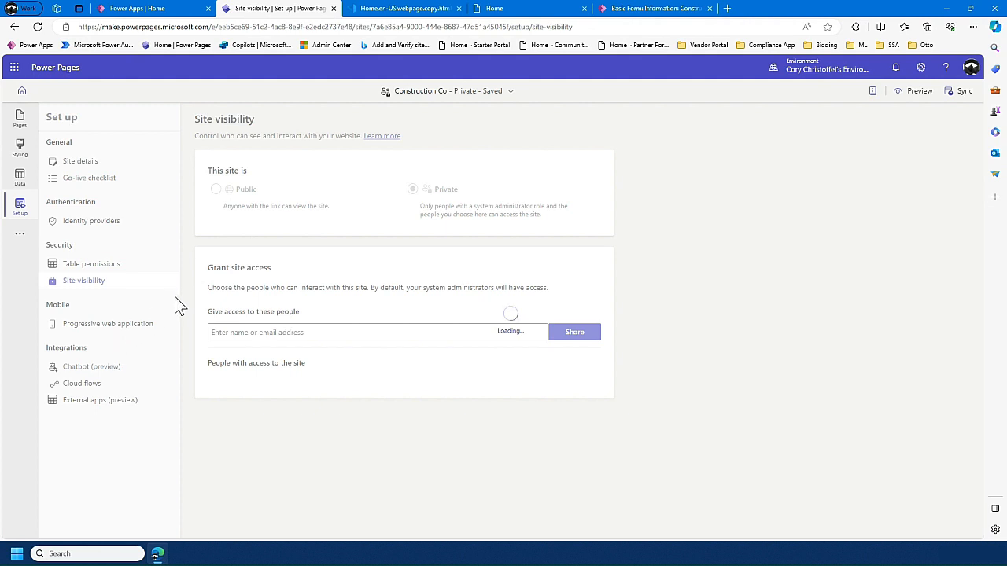
# - Turn on Create and test chatbot for the site, and review the Cloud flows and External apps (preview) integrations
pyautogui.click(122, 368)
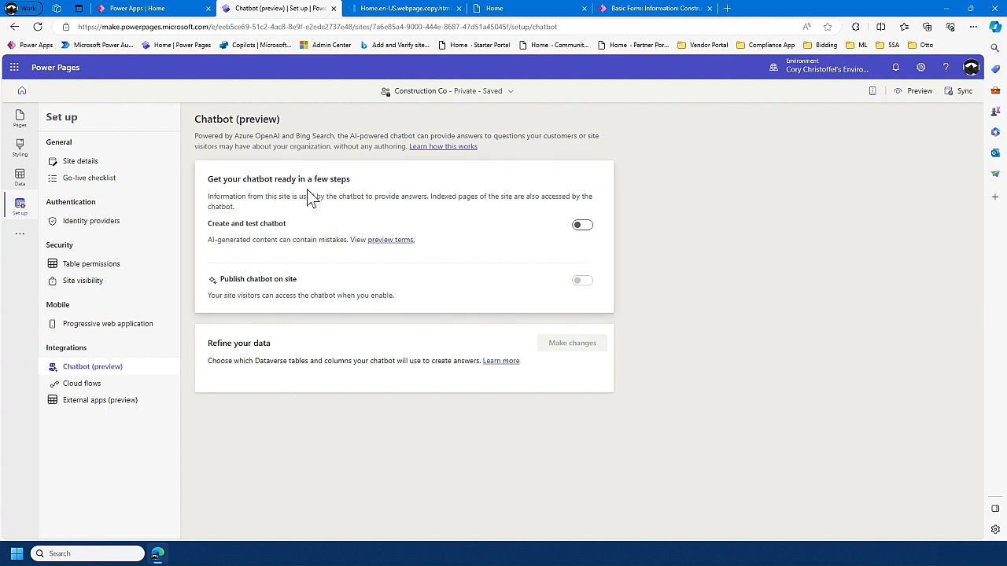
pyautogui.click(577, 228)
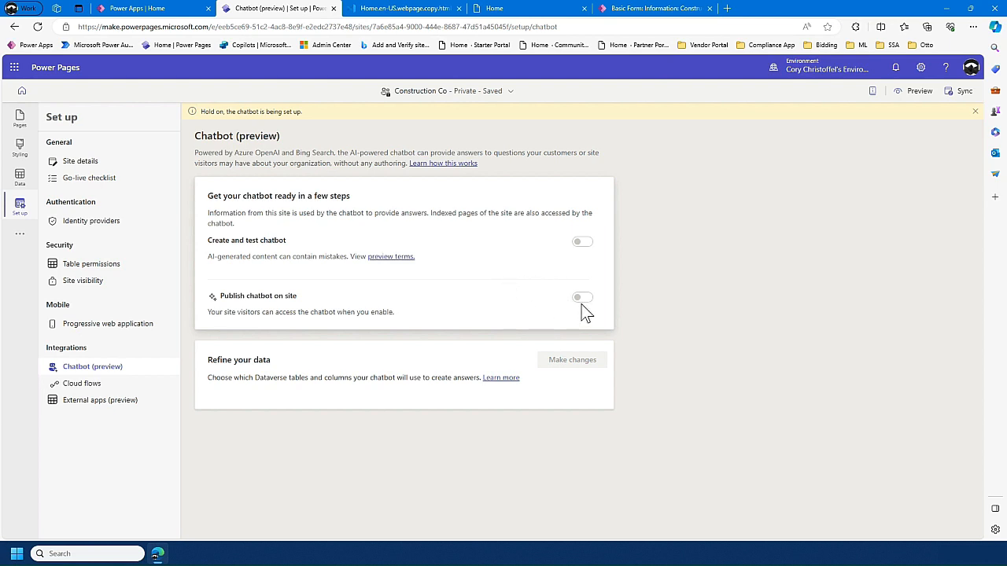
pyautogui.click(117, 386)
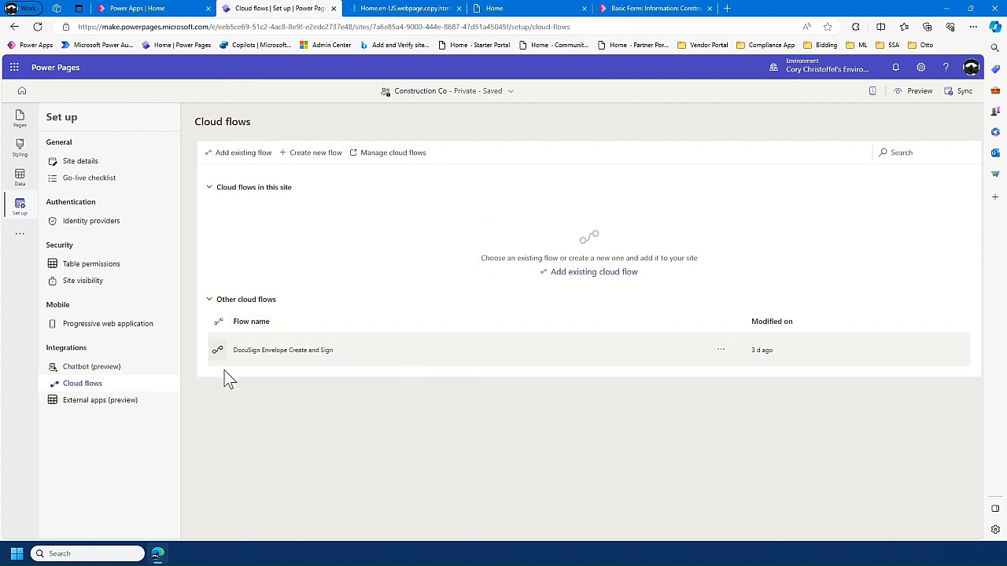
pyautogui.click(112, 406)
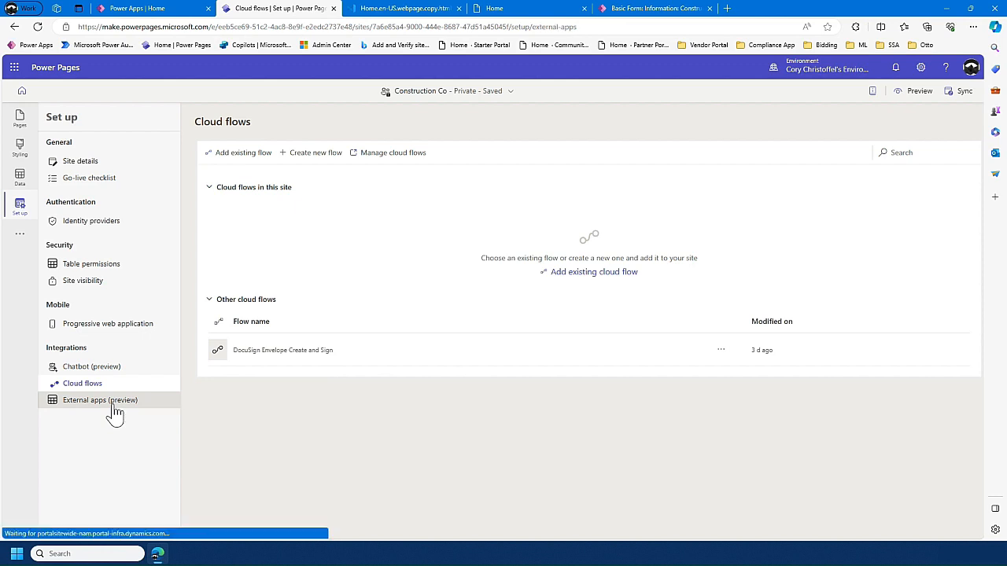